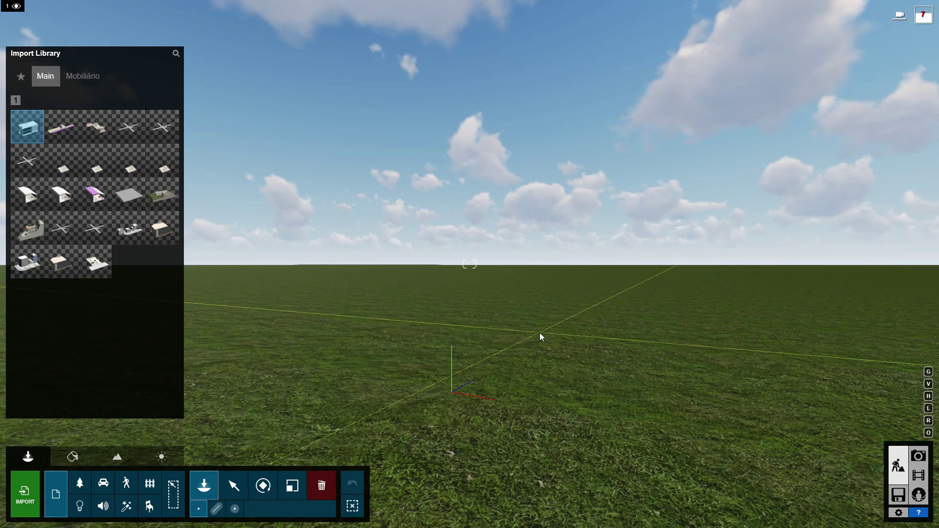
# Place the imported house model on the grass and tilt the view down toward it.
pyautogui.click(525, 333)
pyautogui.moveTo(525, 333); pyautogui.dragTo(525, 391, button='right')
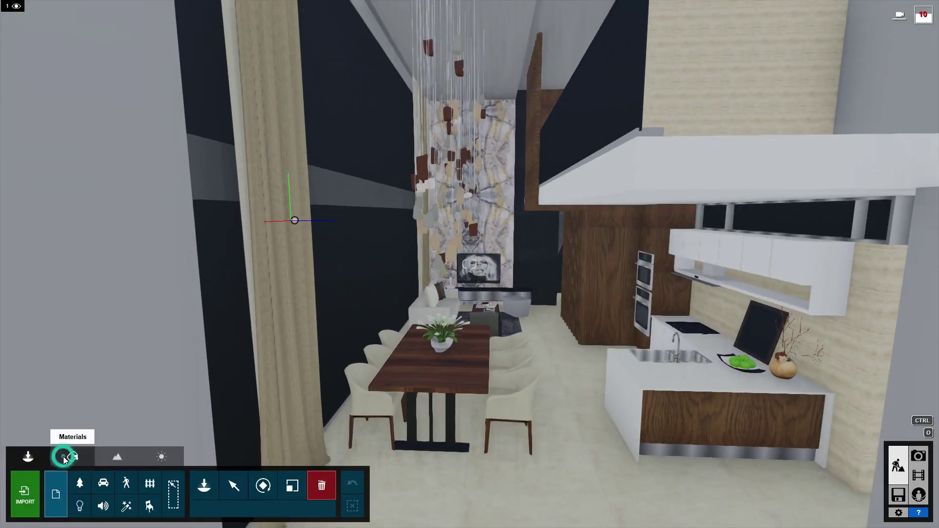
# Give the floor the Standard material in the Material Editor.
pyautogui.click(65, 457)
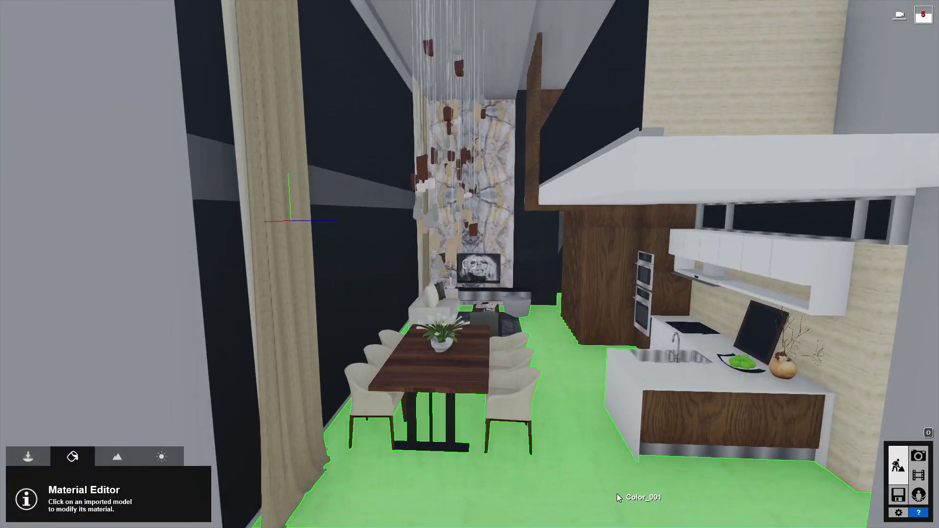
pyautogui.click(619, 494)
pyautogui.click(37, 325)
pyautogui.click(99, 440)
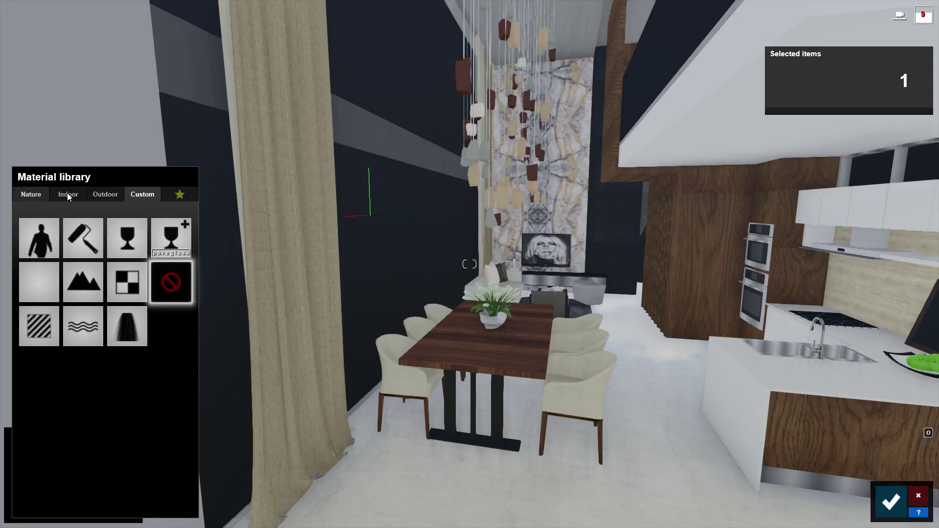
# Apply indoor fabrics, including Carpet Domestic 003 on the chairs, to the curtain and chairs.
pyautogui.click(68, 196)
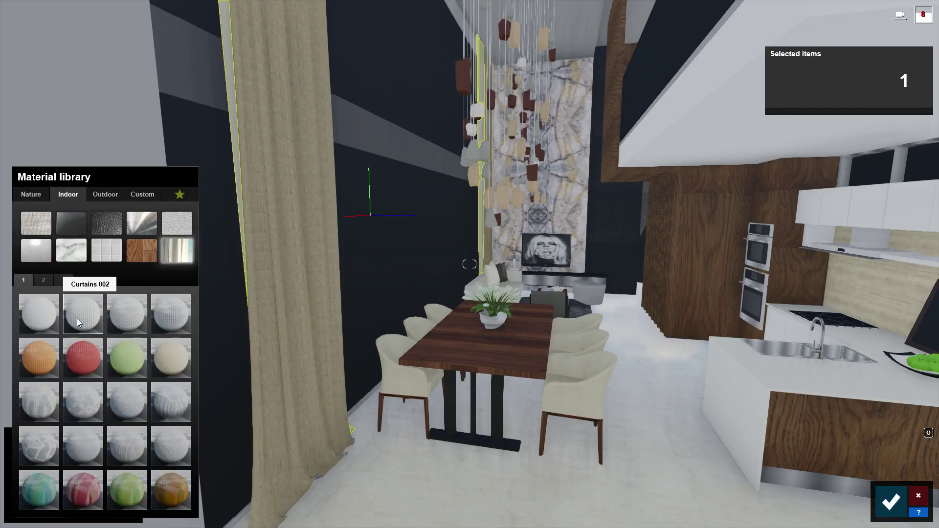
pyautogui.click(271, 134)
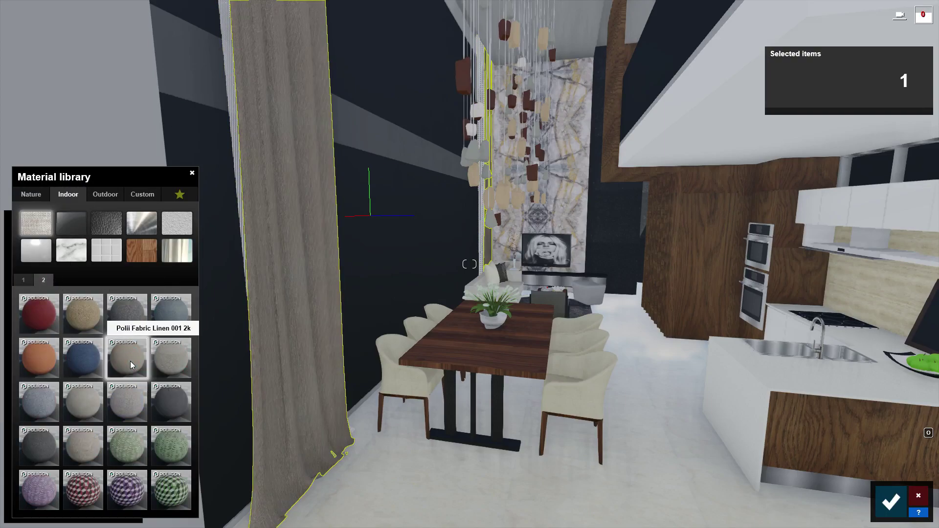
pyautogui.scroll(3, 456, 344)
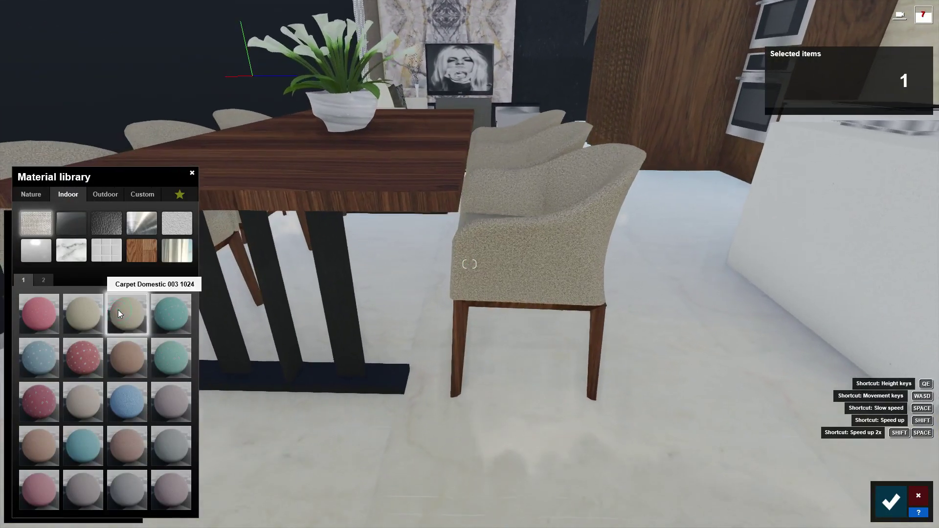
pyautogui.click(118, 309)
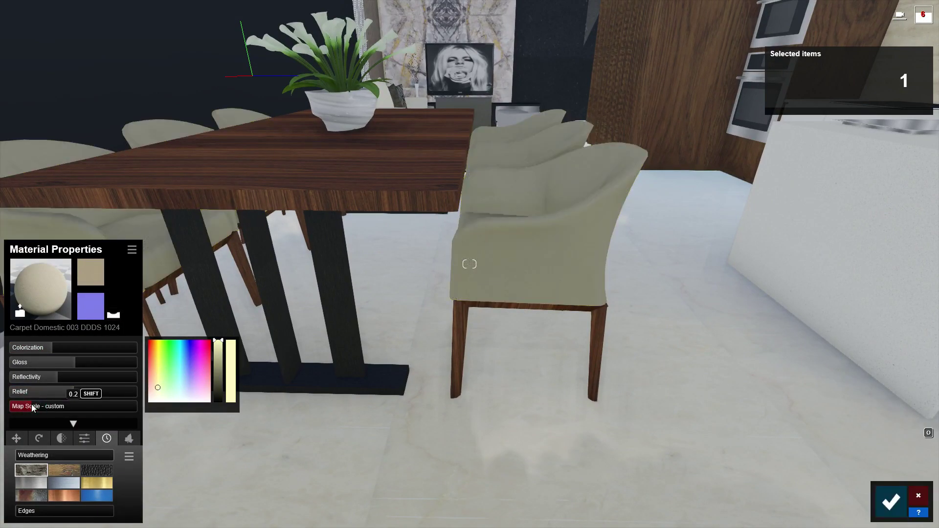
# Give the table legs and vase the Standard material.
pyautogui.click(336, 236)
pyautogui.click(105, 194)
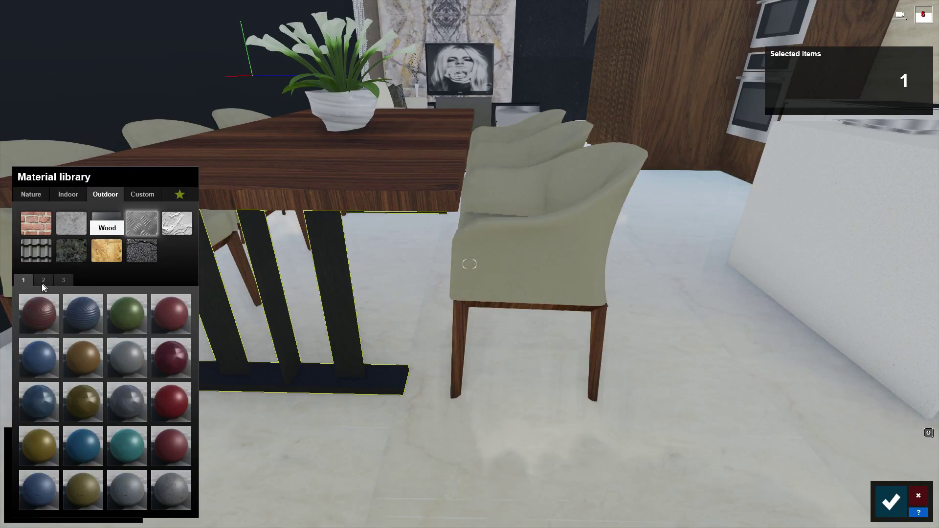
pyautogui.click(48, 280)
pyautogui.scroll(5, 398, 213)
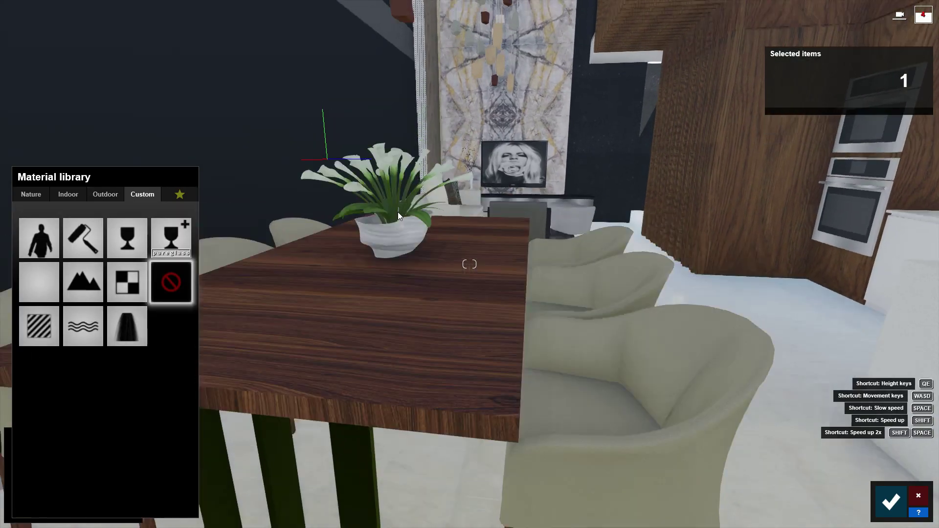
pyautogui.click(39, 327)
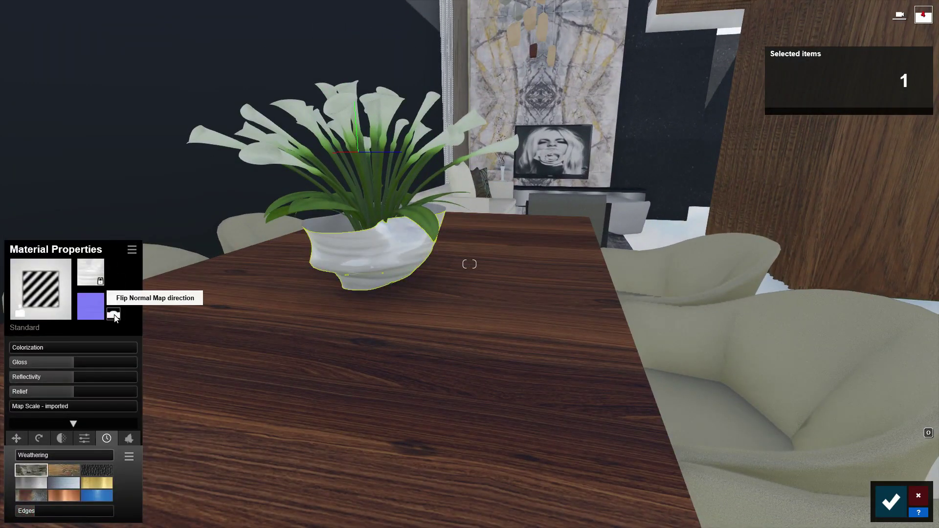
# Apply the Standard material to the wall and remove its normal map.
pyautogui.click(523, 78)
pyautogui.scroll(-5, 493, 252)
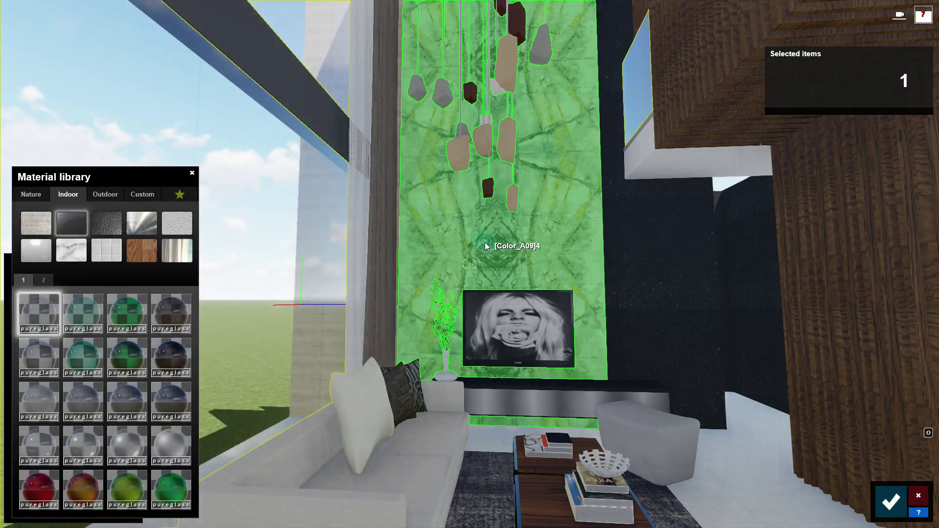
pyautogui.click(143, 194)
pyautogui.click(39, 274)
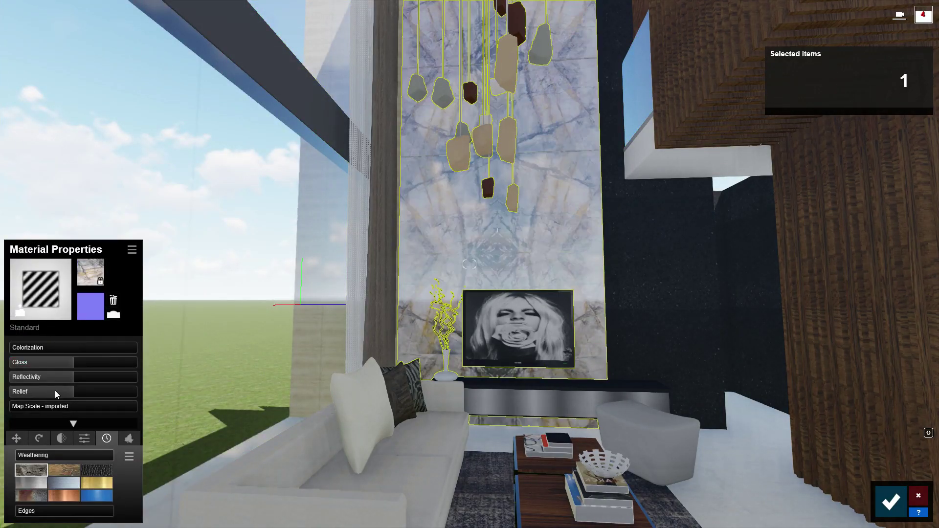
pyautogui.click(113, 300)
# Give the black wall Polii Marble 047 with colorization tint.
pyautogui.moveTo(294, 293); pyautogui.dragTo(441, 245, button='right')
pyautogui.click(461, 323)
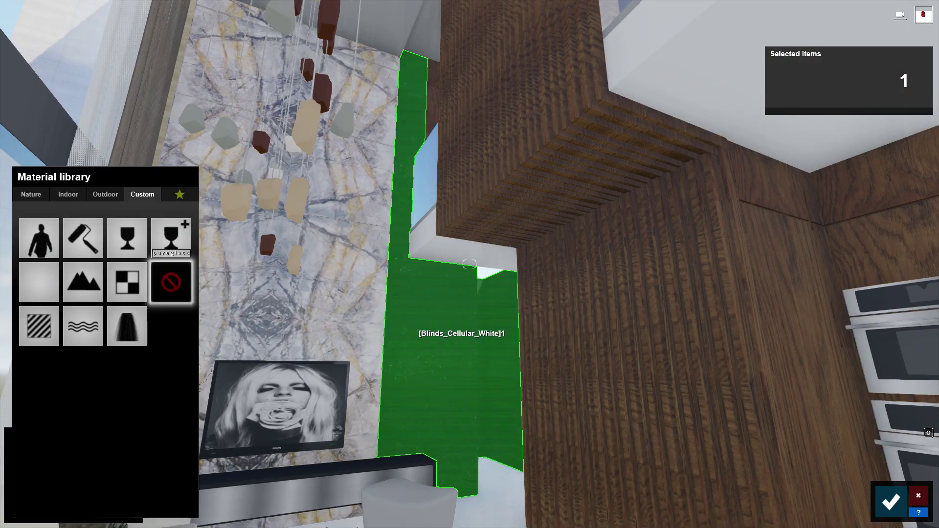
pyautogui.click(72, 192)
pyautogui.click(71, 250)
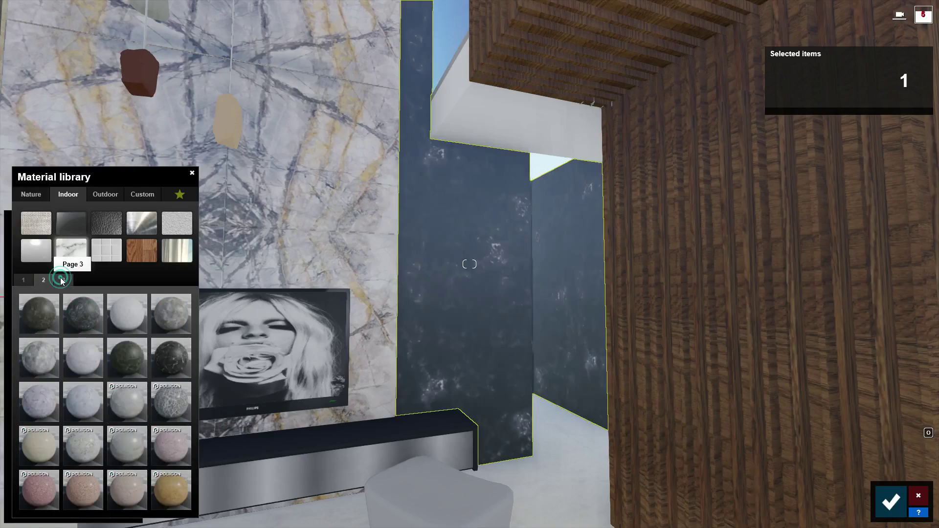
pyautogui.click(64, 280)
pyautogui.click(46, 318)
pyautogui.click(97, 348)
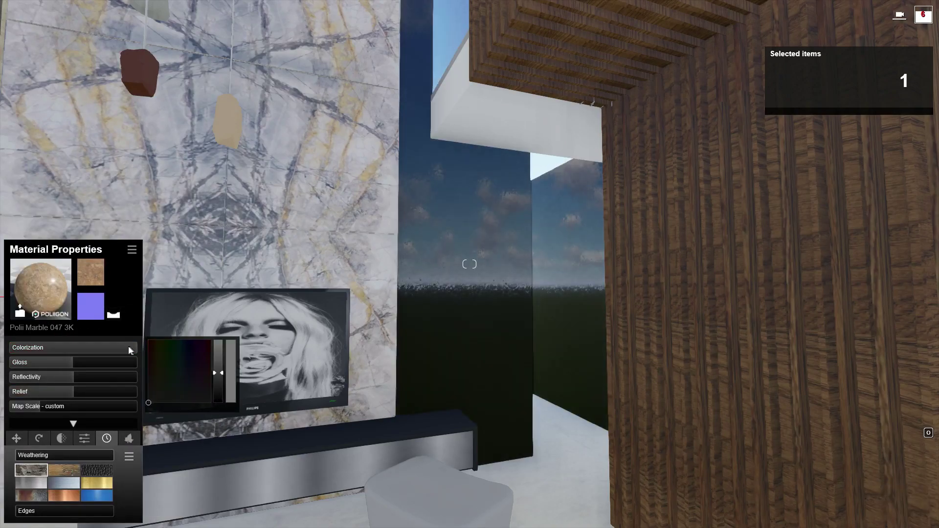
# Apply Interior Glass 001 to the TV cabinet and a plain colour to its front.
pyautogui.moveTo(289, 353); pyautogui.dragTo(427, 397, button='right')
pyautogui.click(426, 397)
pyautogui.click(68, 194)
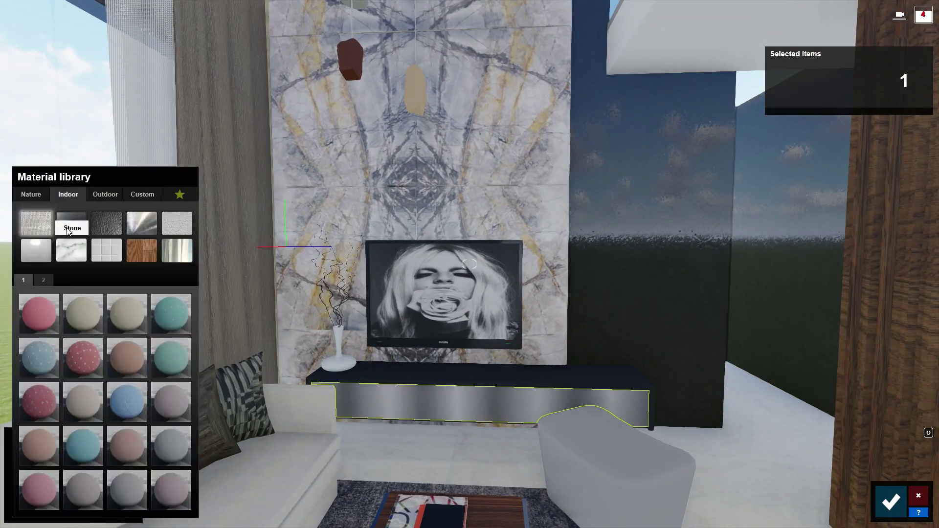
pyautogui.click(71, 223)
pyautogui.click(43, 323)
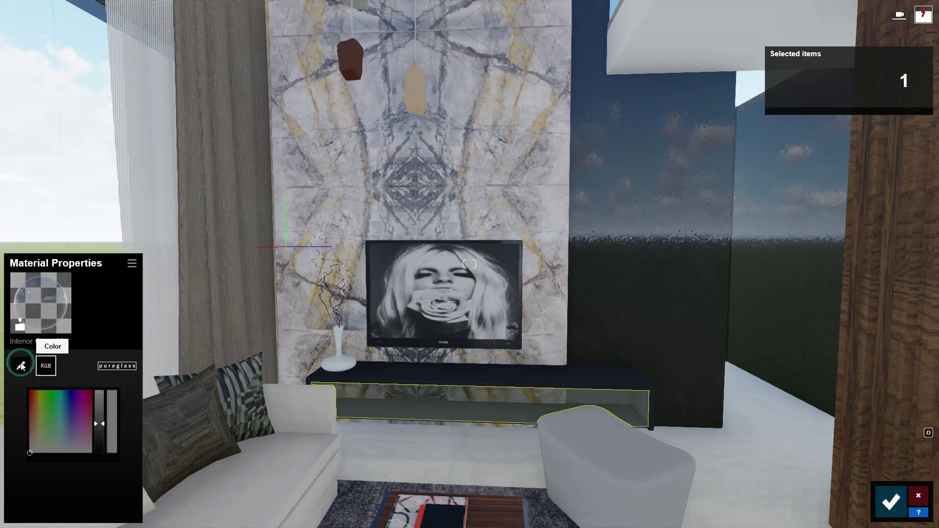
pyautogui.click(480, 406)
pyautogui.click(38, 243)
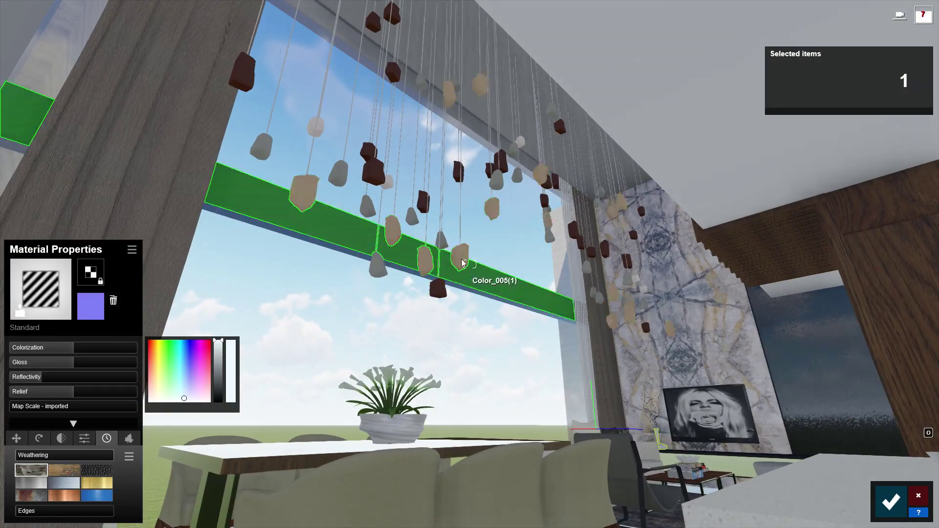
# Try DecoGlass 002, DecoGlass 001 and DecoGlassMatteBack 008 on the hanging stones.
pyautogui.click(425, 264)
pyautogui.click(69, 194)
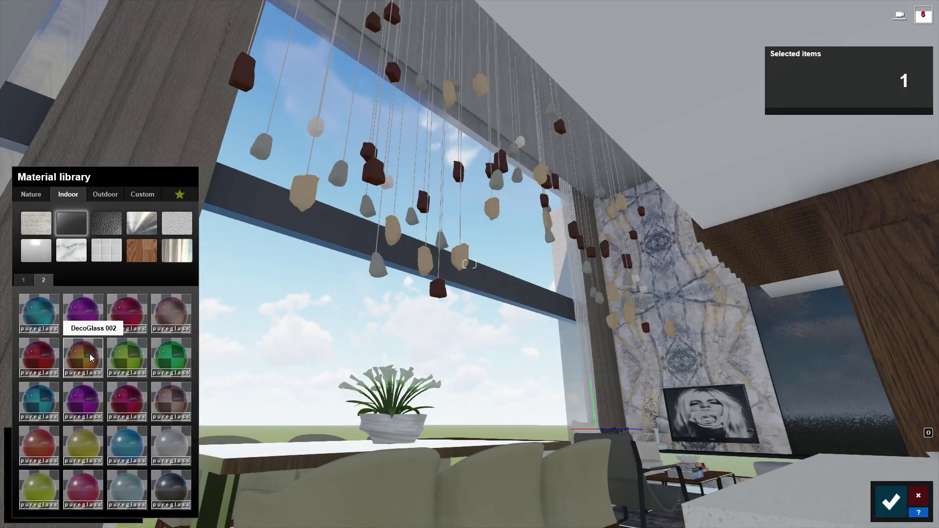
pyautogui.click(91, 358)
pyautogui.click(44, 280)
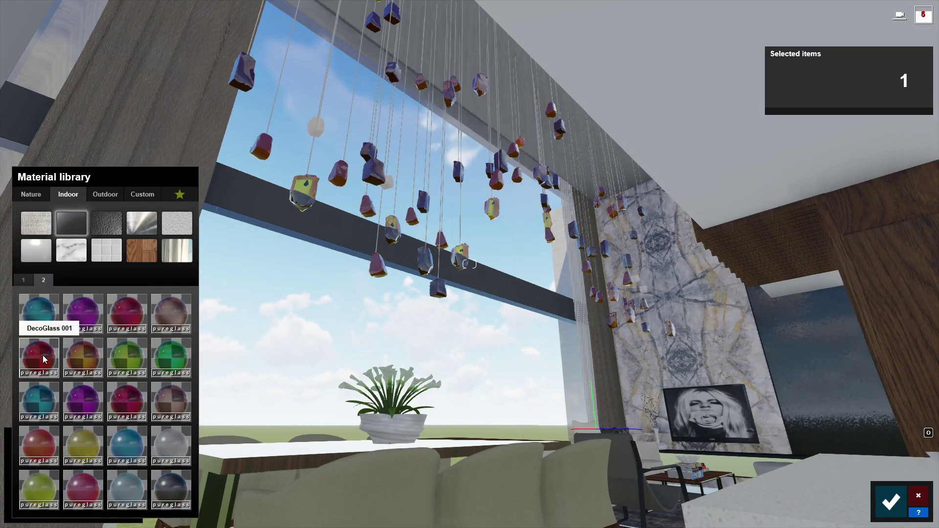
pyautogui.click(69, 194)
pyautogui.click(43, 280)
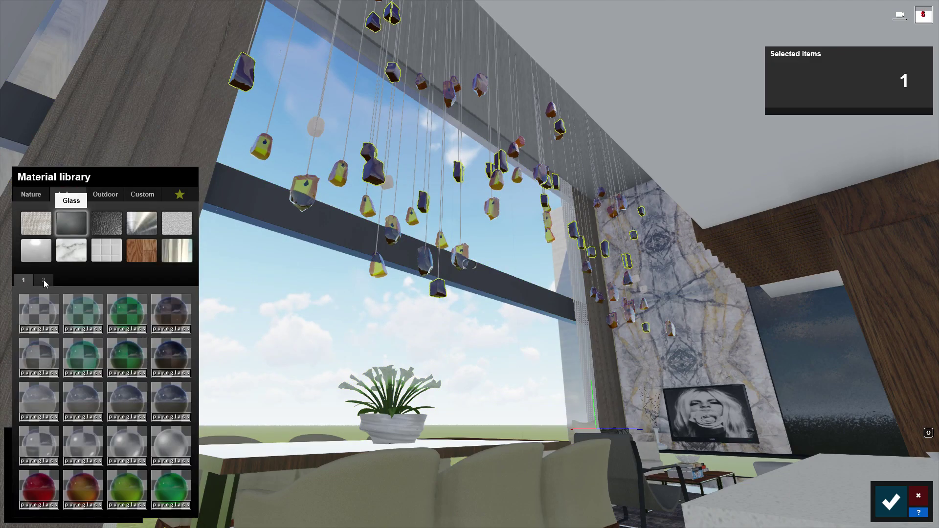
pyautogui.click(128, 322)
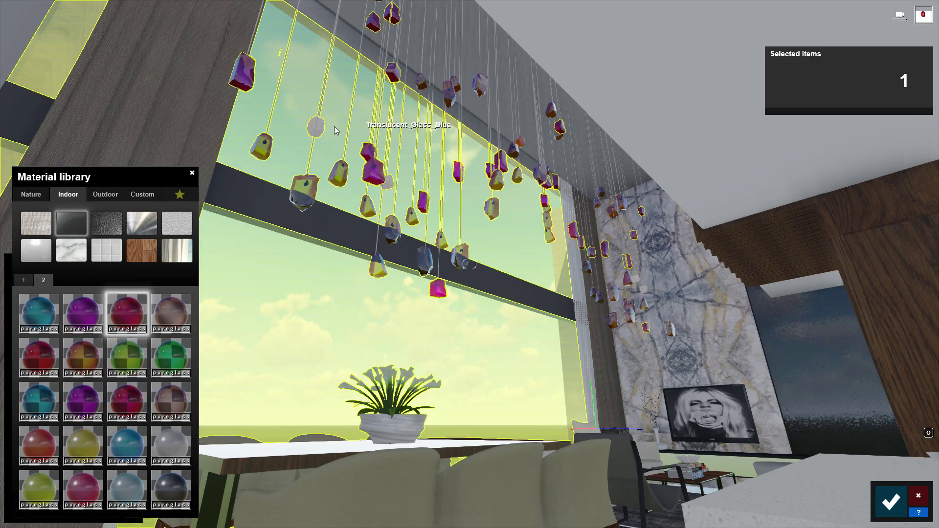
# Make the strings holding the stones Chrome metal.
pyautogui.click(171, 318)
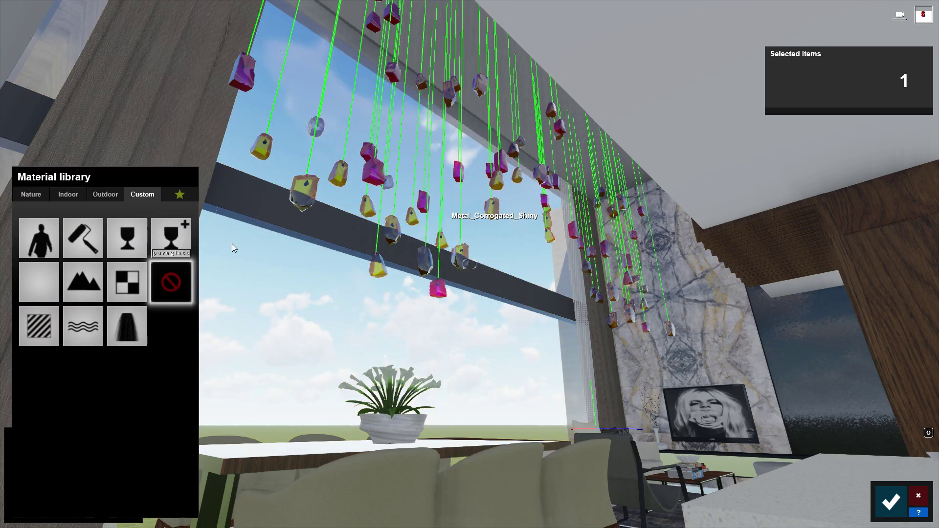
pyautogui.click(68, 194)
pyautogui.click(142, 223)
pyautogui.click(42, 279)
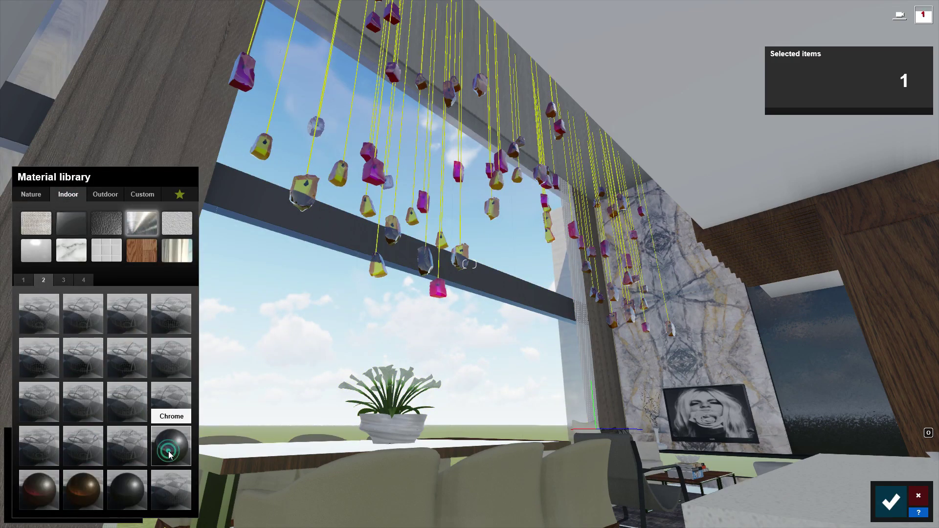
pyautogui.click(169, 455)
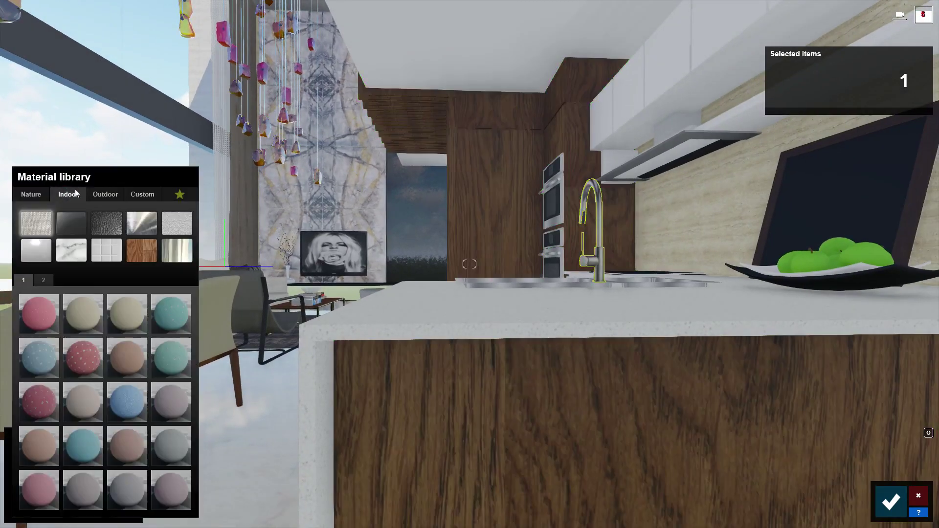
pyautogui.click(142, 223)
# Apply Chrome to the faucet and Polii Marble 021 2K to the kitchen island.
pyautogui.click(43, 280)
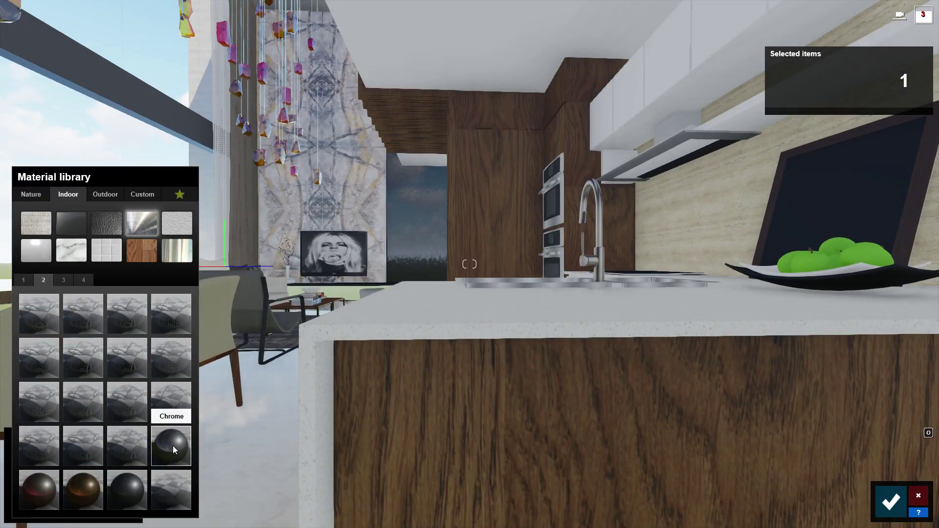
pyautogui.click(173, 445)
pyautogui.click(478, 335)
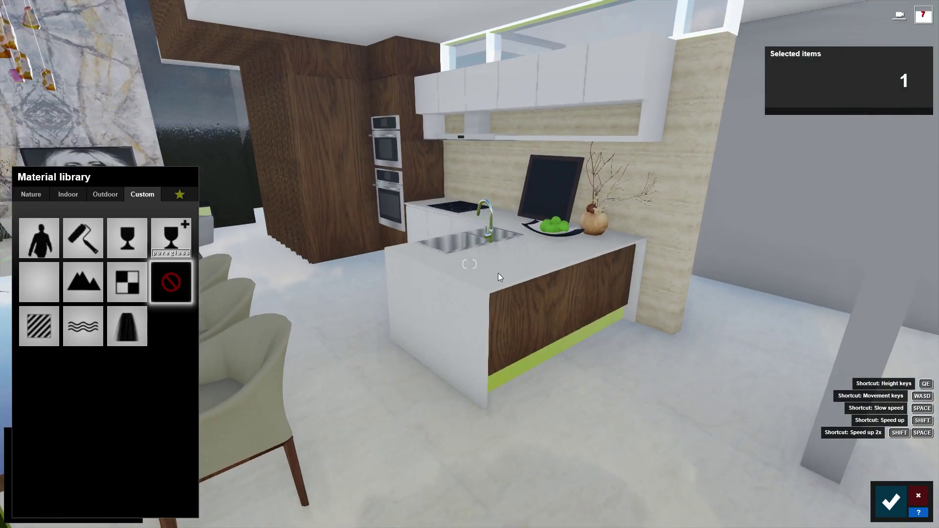
pyautogui.click(68, 194)
pyautogui.click(72, 250)
pyautogui.click(43, 280)
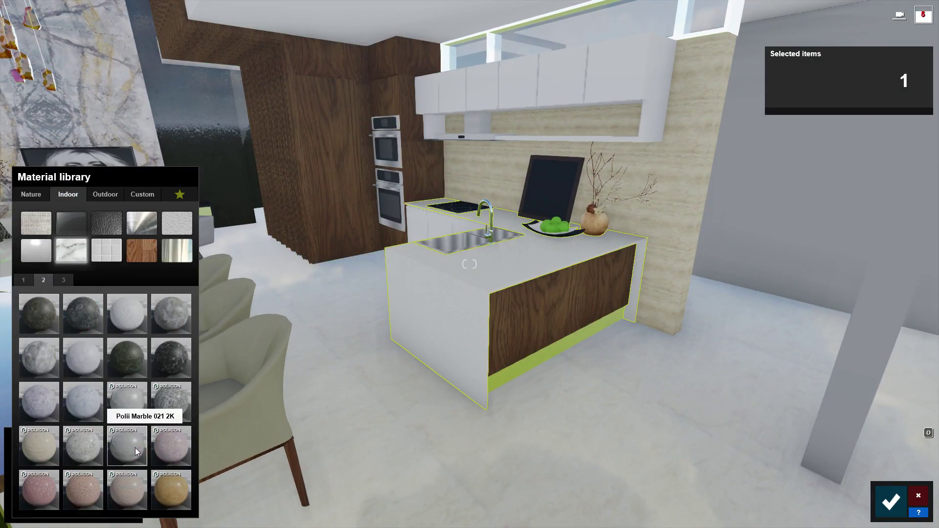
pyautogui.click(131, 445)
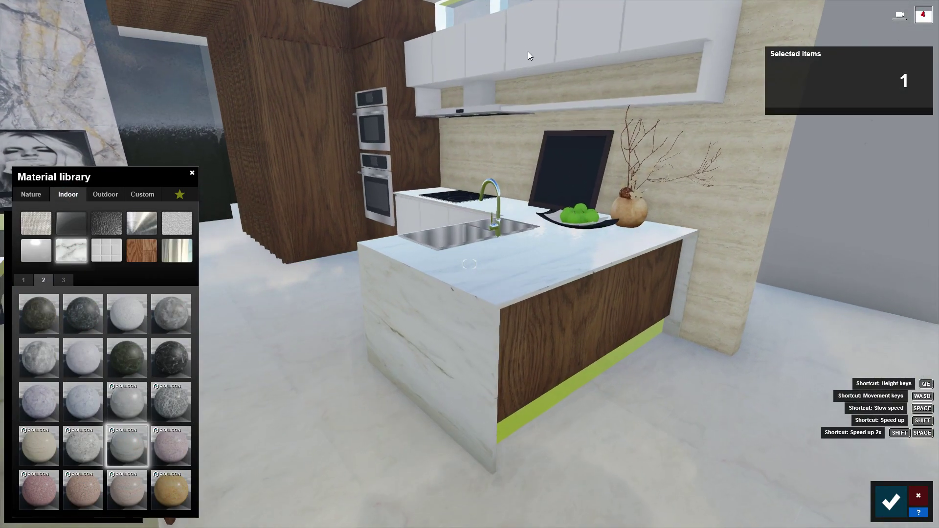
# Give the range hood a metal material and the ovens a Standard material.
pyautogui.click(132, 229)
pyautogui.click(70, 281)
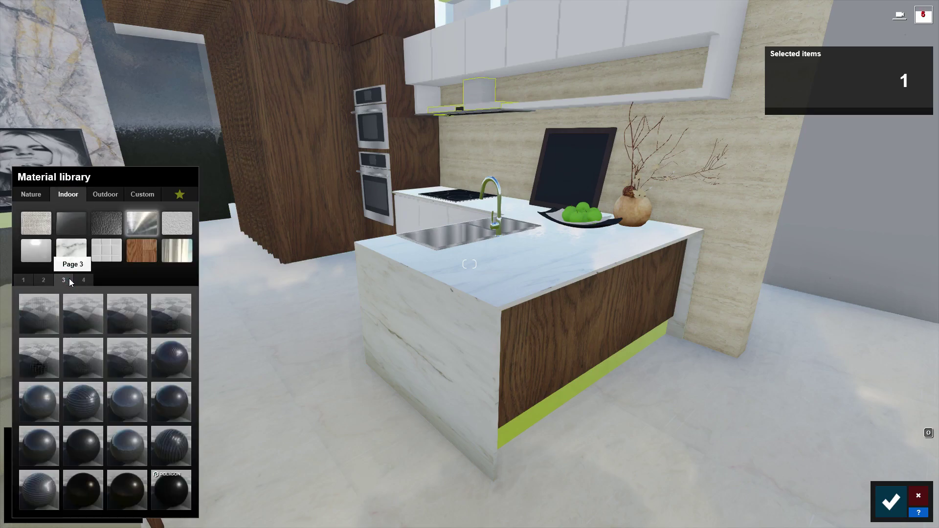
pyautogui.click(127, 410)
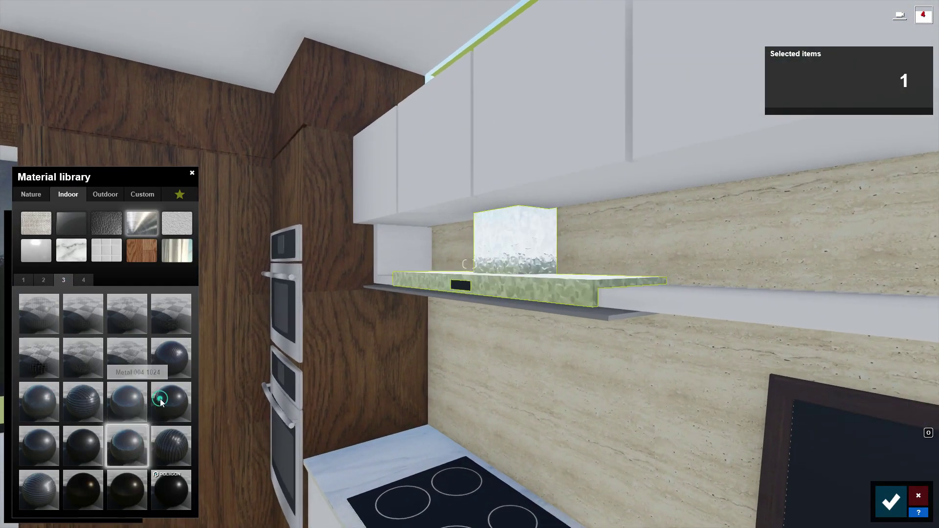
pyautogui.click(161, 402)
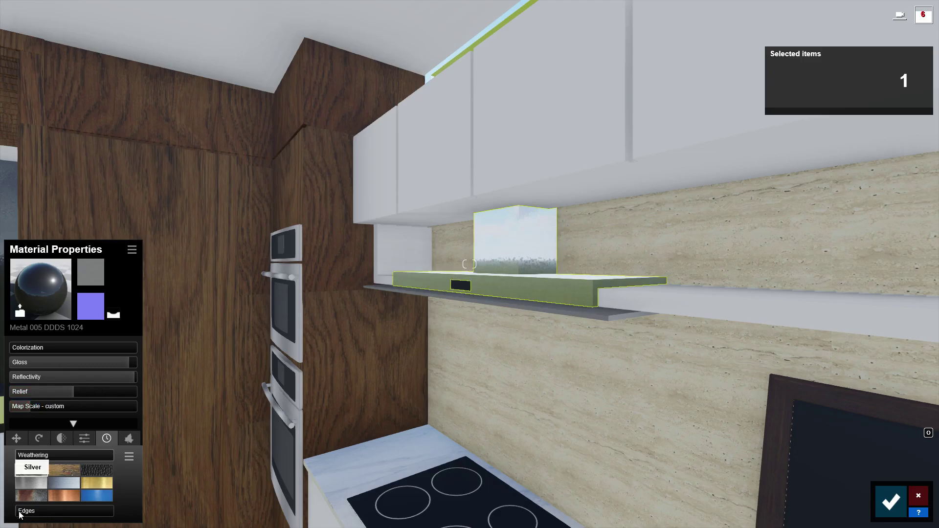
pyautogui.click(300, 383)
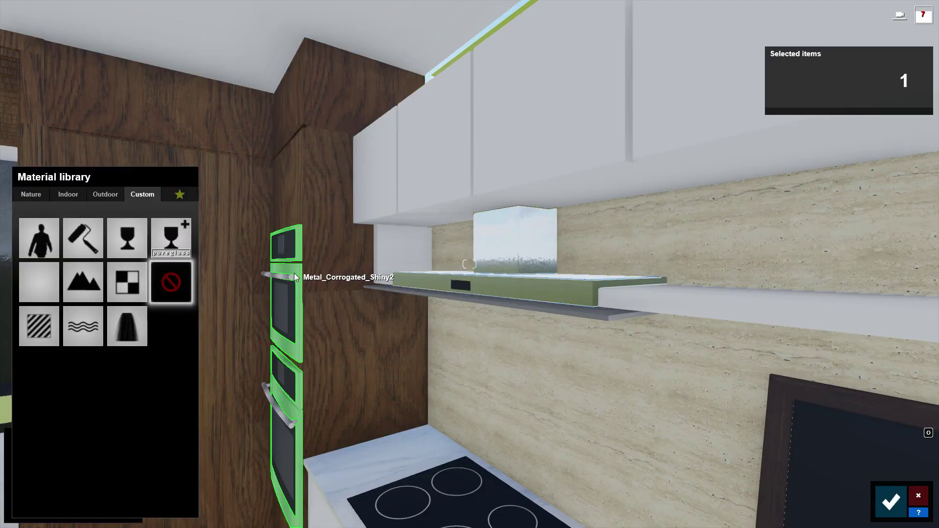
pyautogui.click(44, 326)
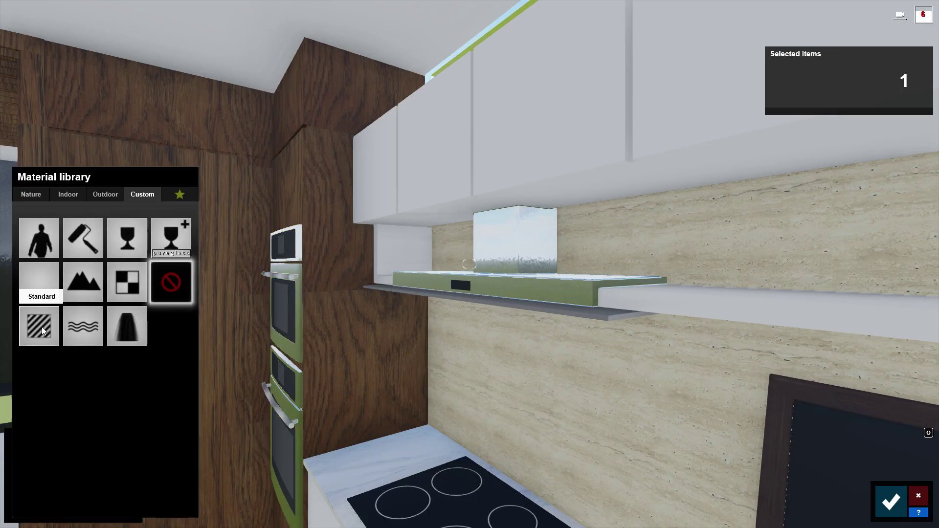
# Apply see-through glass with lowered reflectivity to the café picture's pane.
pyautogui.click(136, 252)
pyautogui.click(418, 348)
pyautogui.click(41, 289)
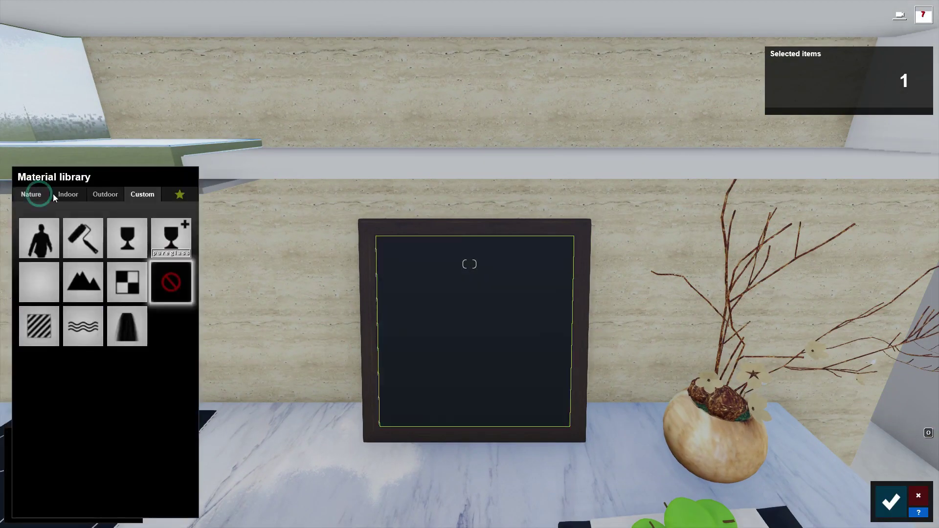
pyautogui.click(68, 194)
pyautogui.click(70, 235)
pyautogui.click(46, 307)
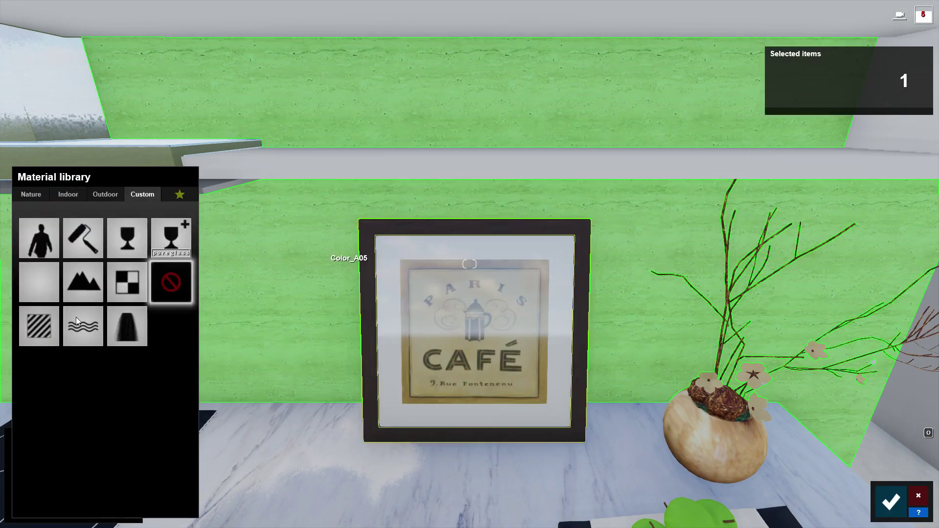
pyautogui.click(47, 318)
pyautogui.moveTo(74, 376); pyautogui.dragTo(38, 377)
# Give the vase branches and apples Standard materials and tint the flowers tan.
pyautogui.click(697, 441)
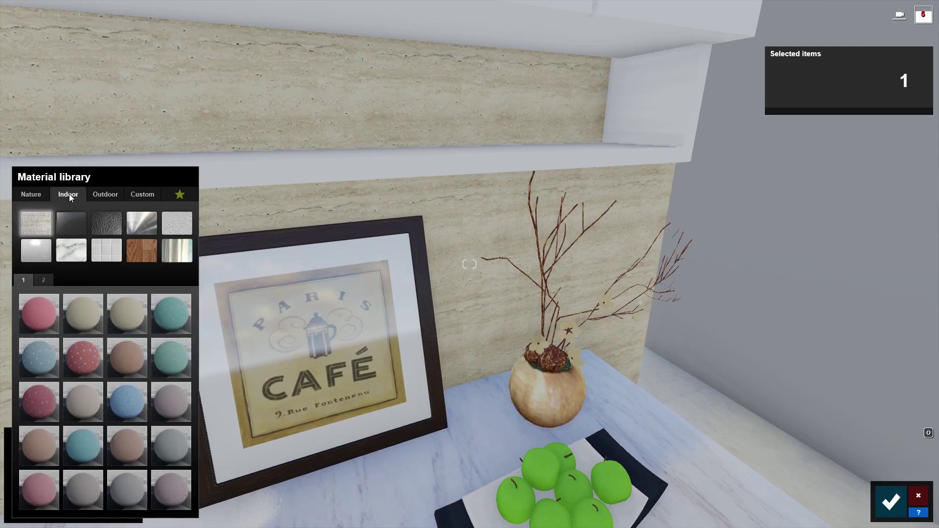
pyautogui.click(71, 250)
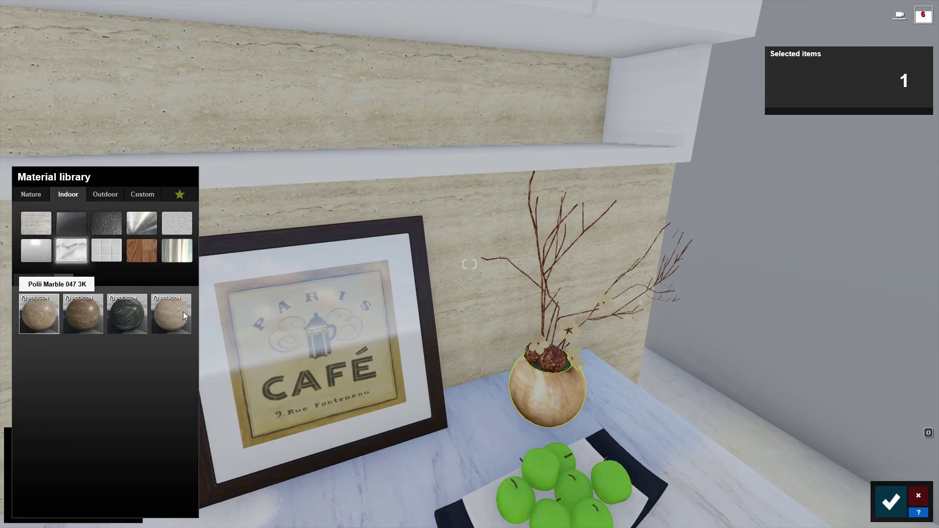
pyautogui.click(558, 330)
pyautogui.click(38, 279)
pyautogui.click(456, 391)
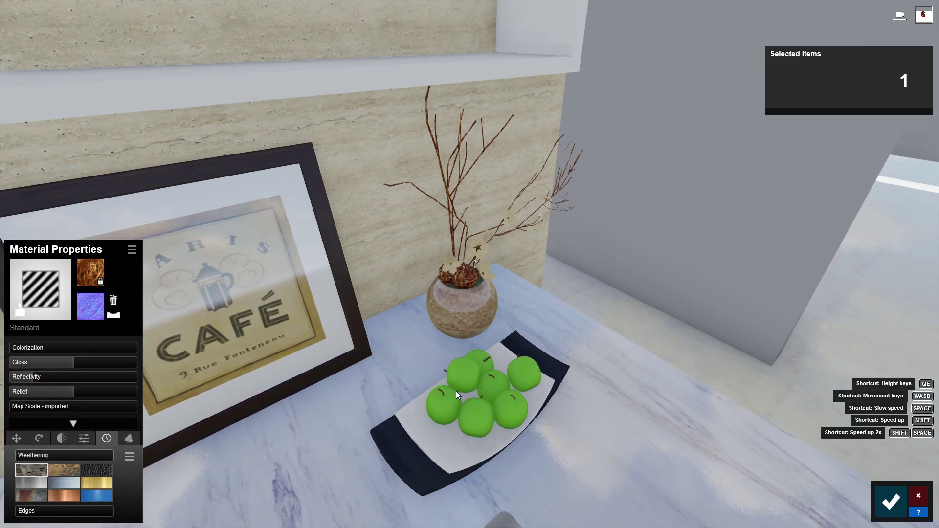
pyautogui.click(37, 279)
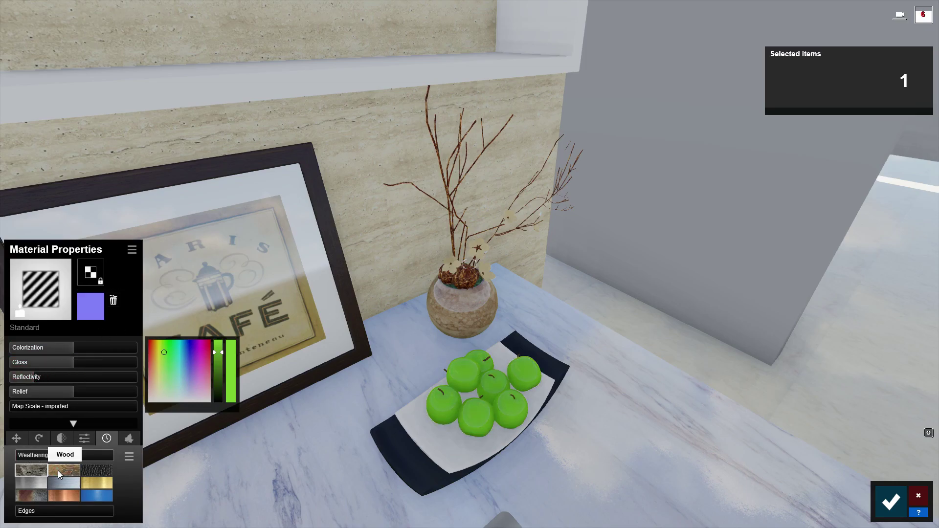
pyautogui.click(478, 250)
pyautogui.click(35, 288)
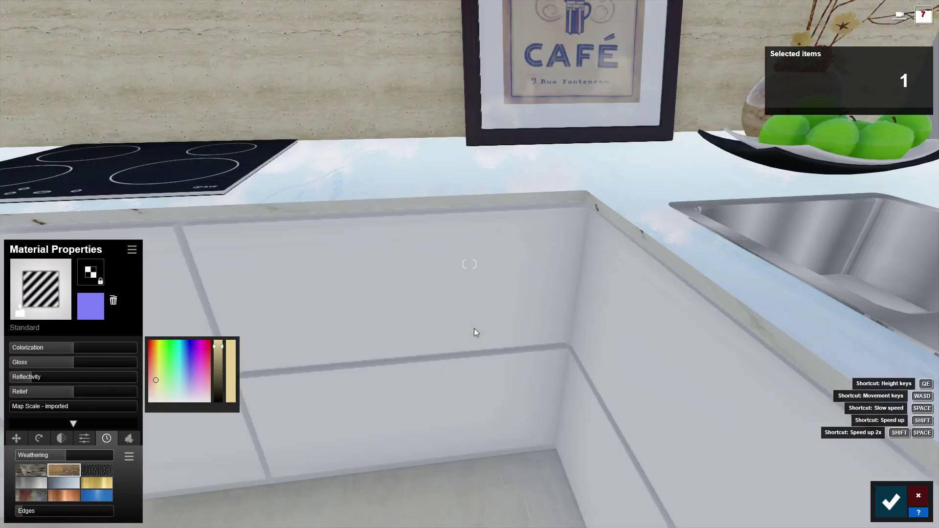
# Apply the Standard material to the cooktop.
pyautogui.moveTo(478, 332); pyautogui.dragTo(300, 454, button='right')
pyautogui.click(300, 454)
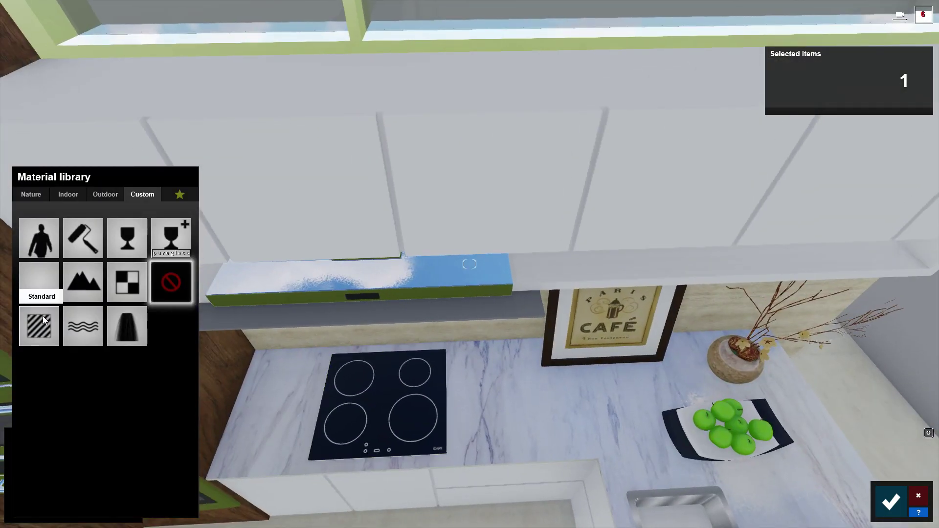
pyautogui.click(43, 316)
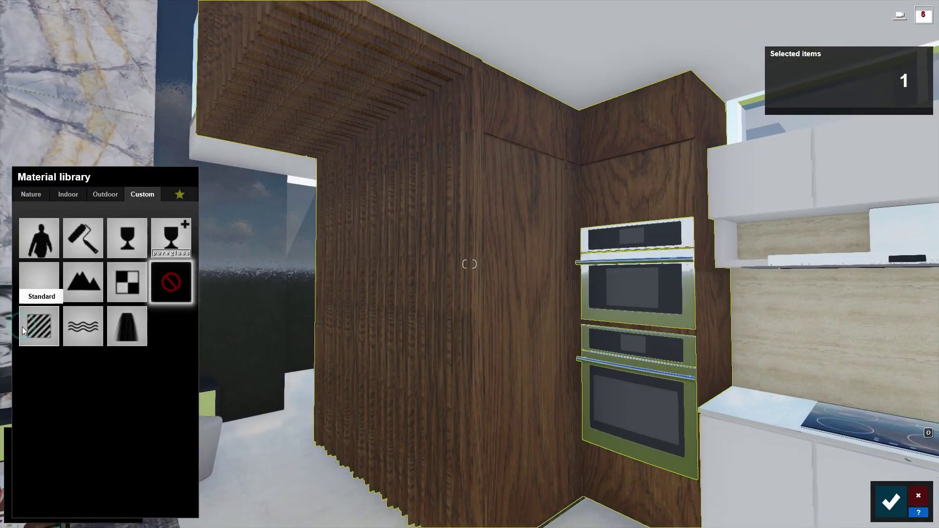
# Give the tall wooden cabinet a Standard material with reduced reflectivity and relief.
pyautogui.click(24, 325)
pyautogui.click(20, 392)
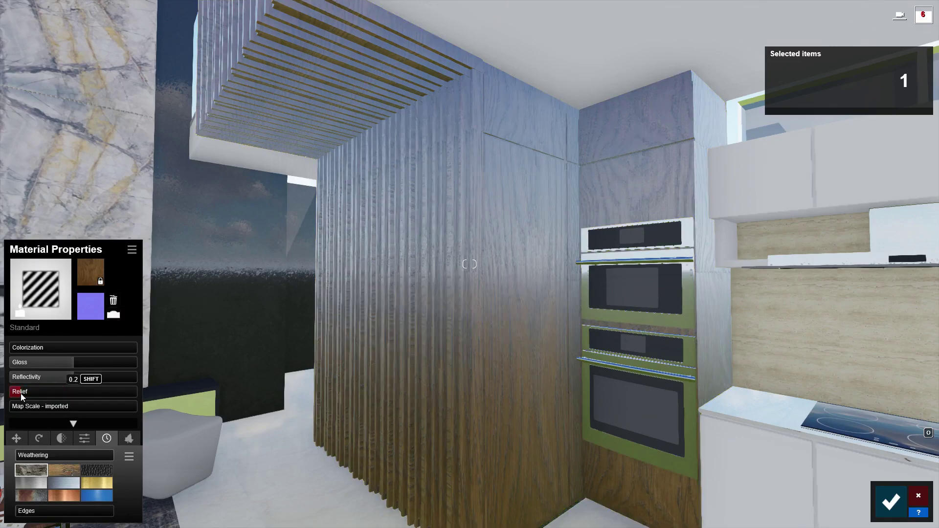
pyautogui.click(37, 377)
pyautogui.moveTo(37, 377); pyautogui.dragTo(908, 270, button='right')
pyautogui.click(109, 263)
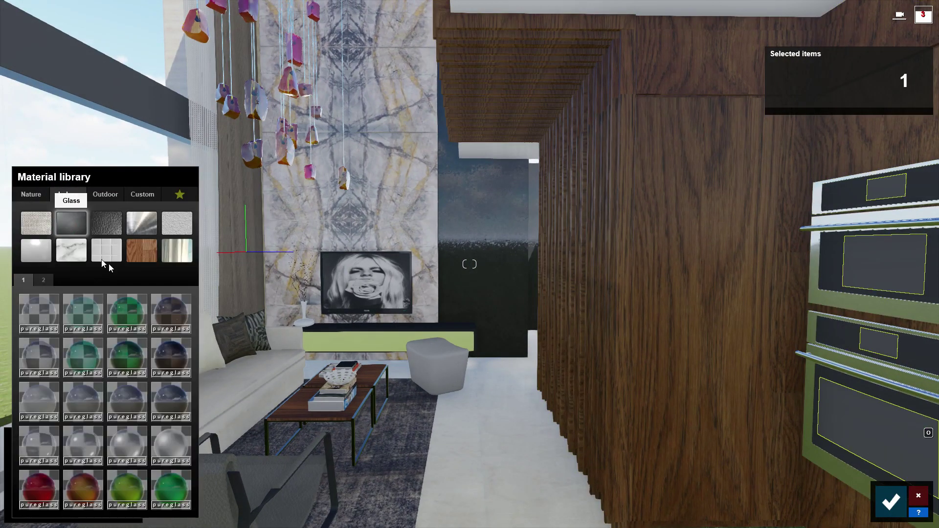
pyautogui.click(166, 317)
pyautogui.click(143, 194)
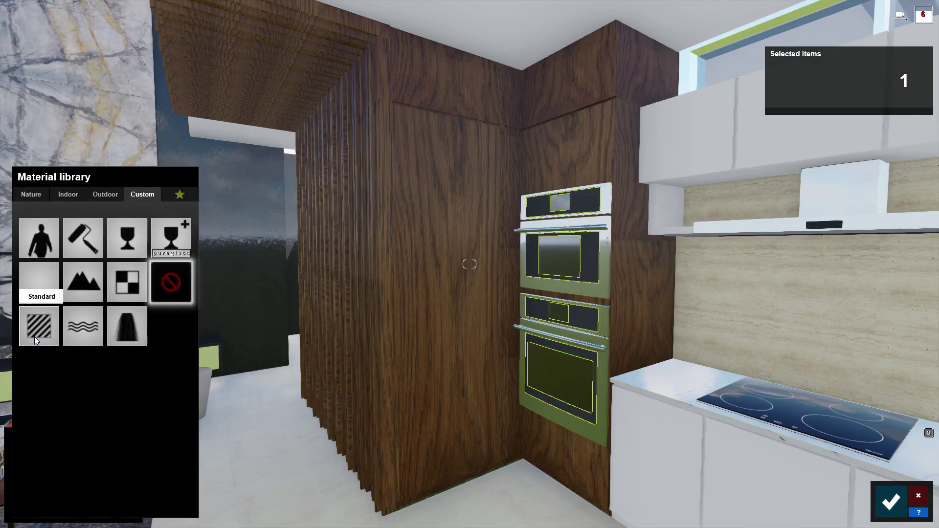
pyautogui.click(34, 337)
pyautogui.click(392, 464)
# Cover the rug with Warm White Fur and adjust roughness to make it bushier.
pyautogui.click(31, 194)
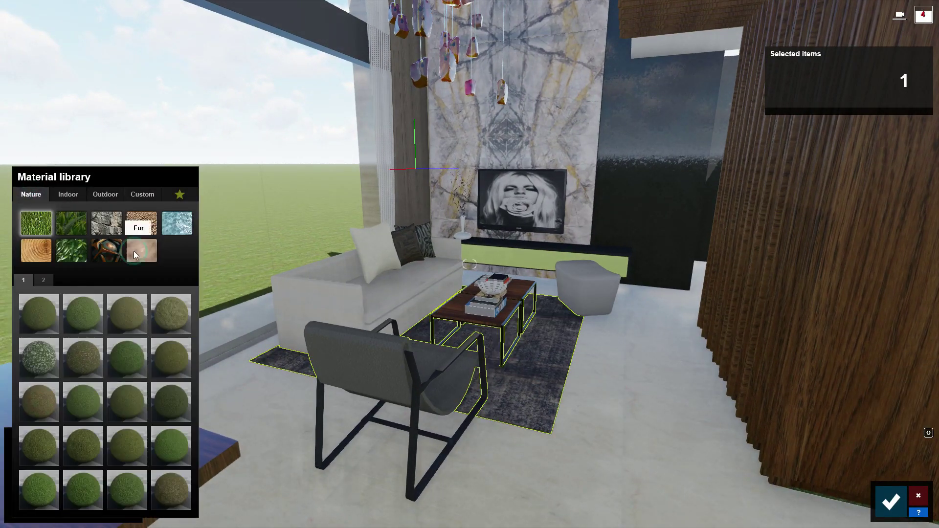
pyautogui.click(142, 251)
pyautogui.click(44, 415)
pyautogui.click(84, 402)
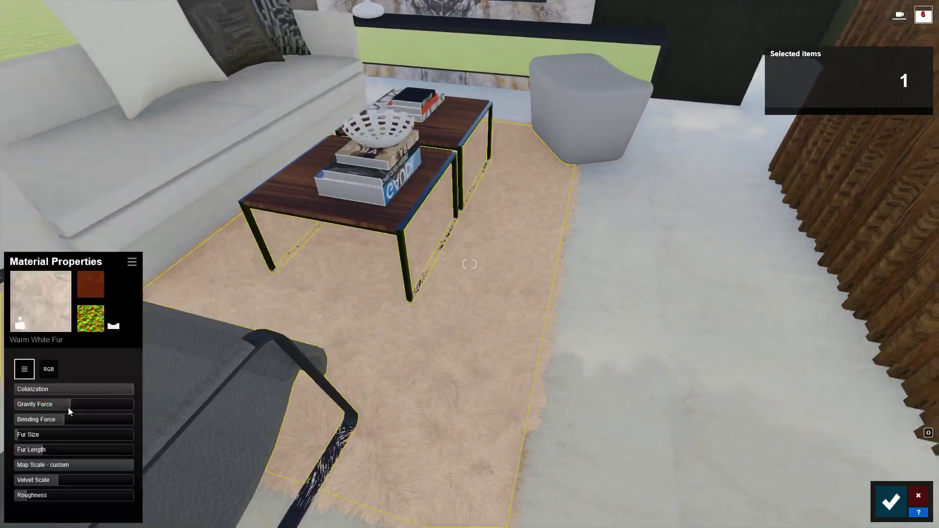
pyautogui.moveTo(30, 453); pyautogui.dragTo(28, 453)
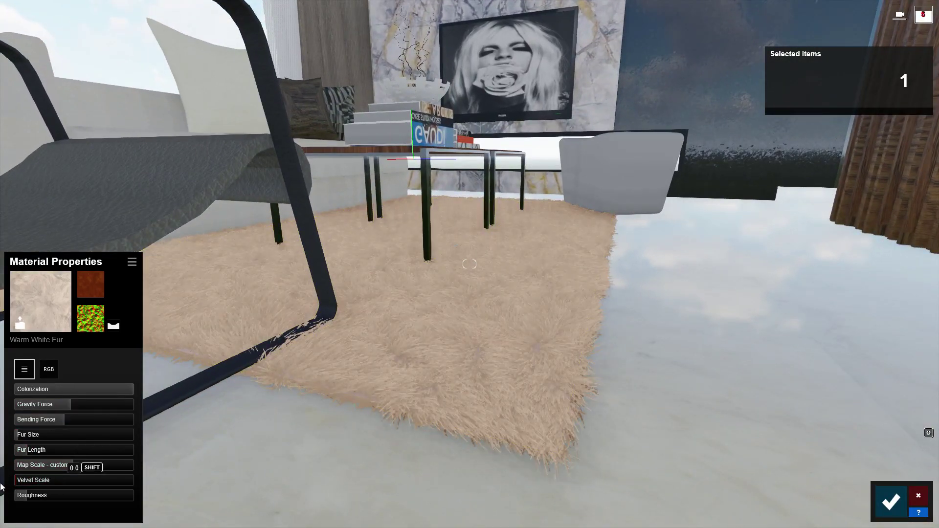
pyautogui.click(85, 495)
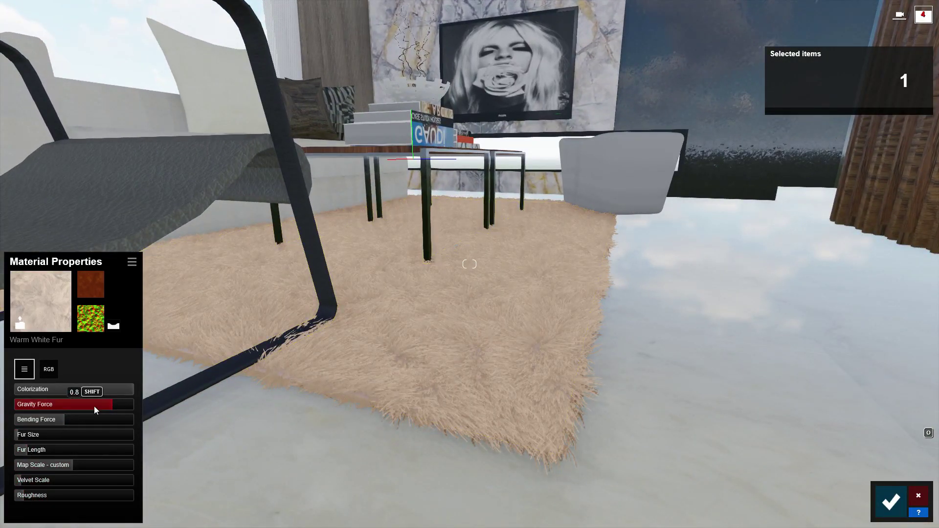
pyautogui.click(21, 438)
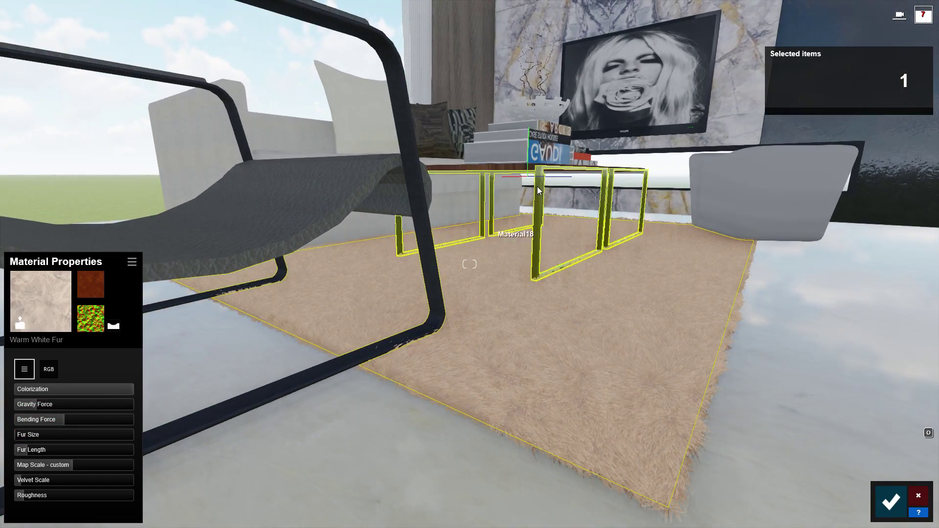
# Browse indoor and outdoor materials for the lounge chair's frame.
pyautogui.click(62, 210)
pyautogui.click(83, 280)
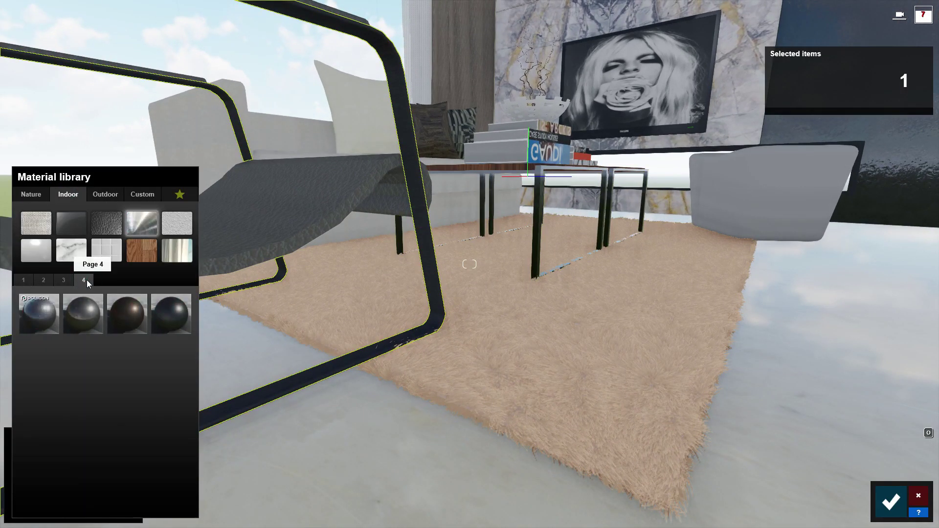
pyautogui.click(63, 280)
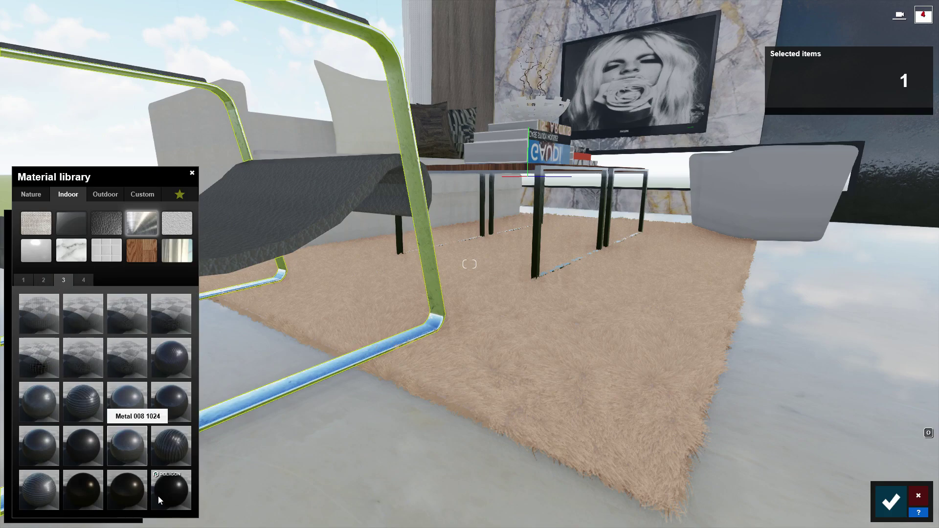
pyautogui.click(109, 193)
pyautogui.click(65, 280)
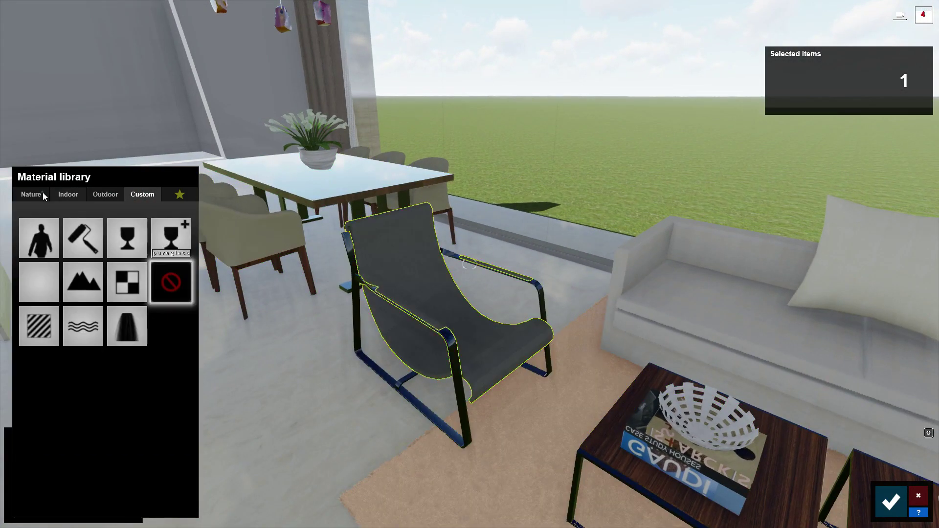
# Apply Leather 012B 1024 with raised Edges to the chair seat, recoloured grey.
pyautogui.click(30, 194)
pyautogui.click(68, 195)
pyautogui.scroll(5, 412, 335)
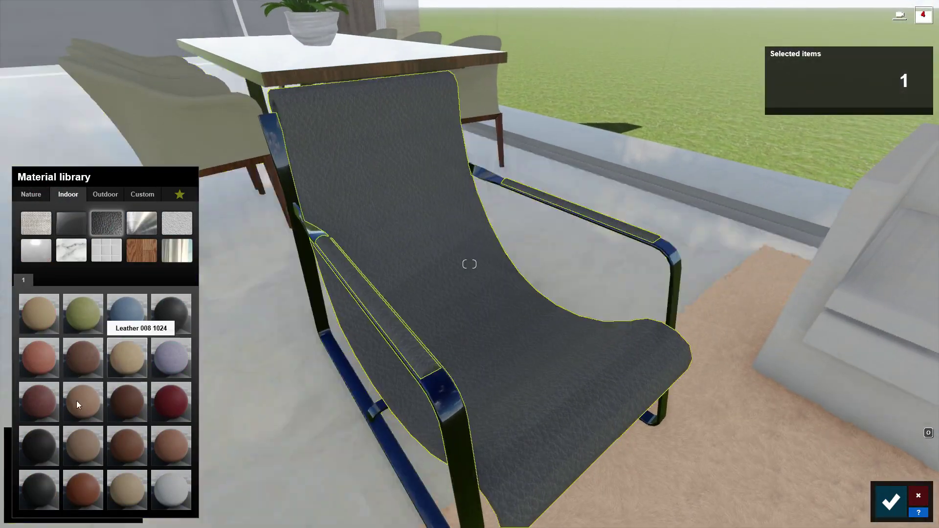
pyautogui.click(173, 397)
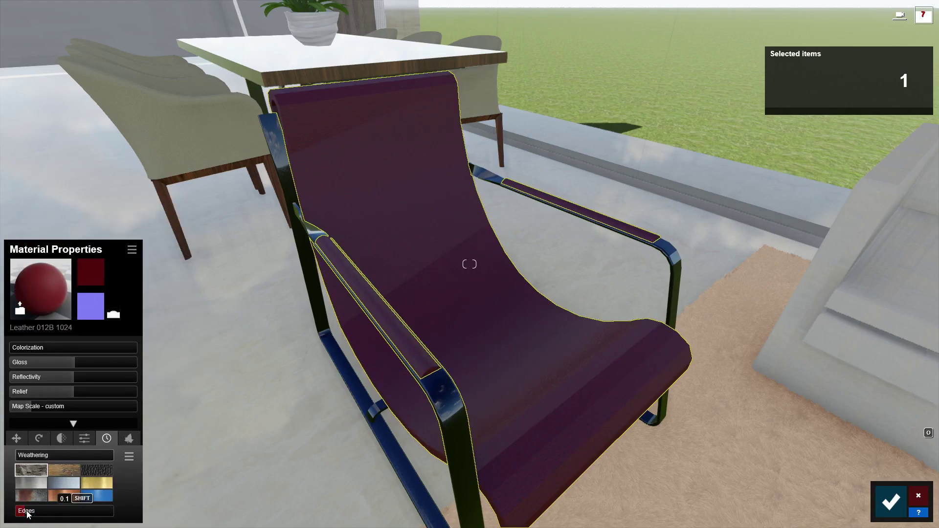
pyautogui.moveTo(27, 511); pyautogui.dragTo(81, 511)
pyautogui.click(63, 347)
pyautogui.moveTo(215, 374); pyautogui.dragTo(218, 381)
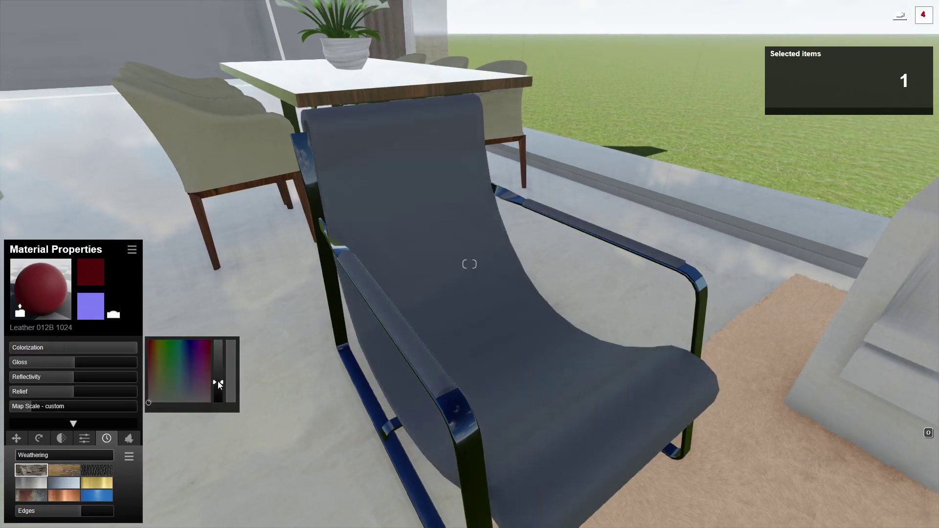
# Give the dining table the Standard material.
pyautogui.click(312, 224)
pyautogui.click(38, 242)
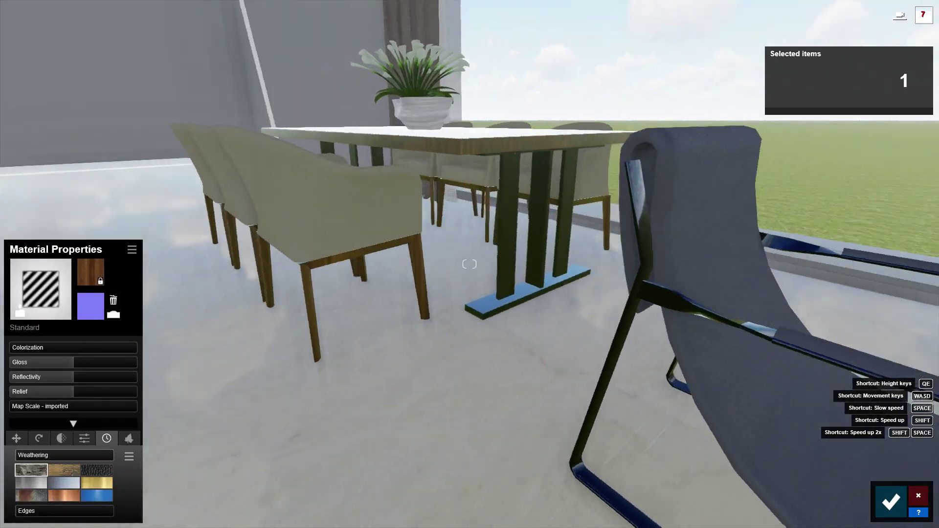
pyautogui.moveTo(117, 313); pyautogui.dragTo(113, 318, button='right')
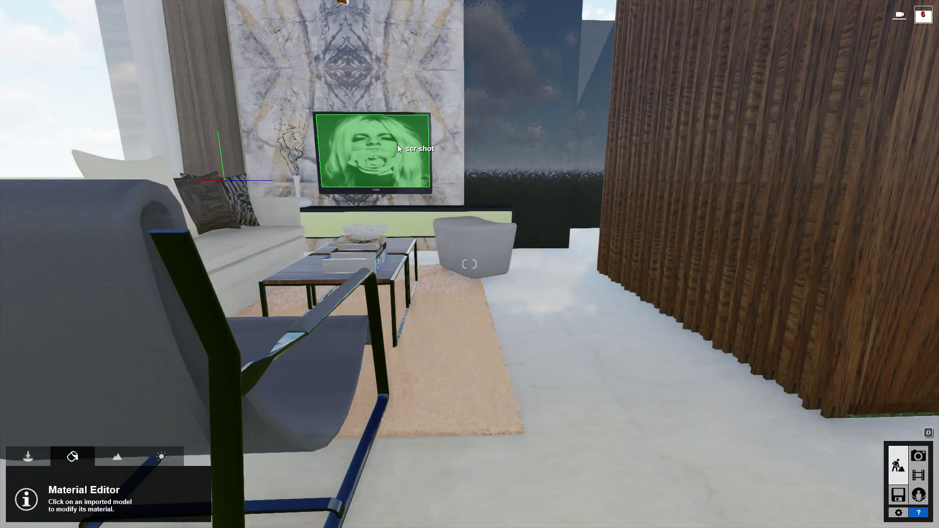
# Give the TV screen and TV cabinet Standard materials and the coffee-table bowl Brass.
pyautogui.click(398, 149)
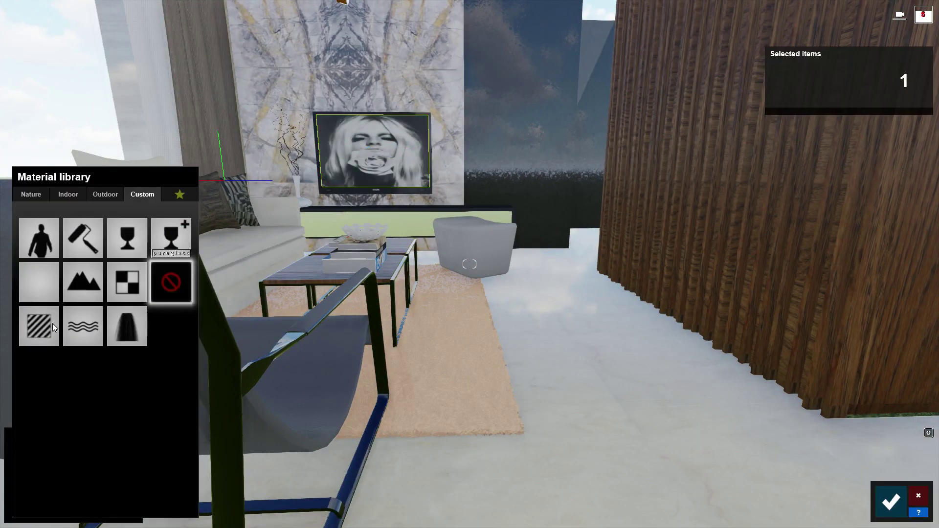
pyautogui.click(52, 323)
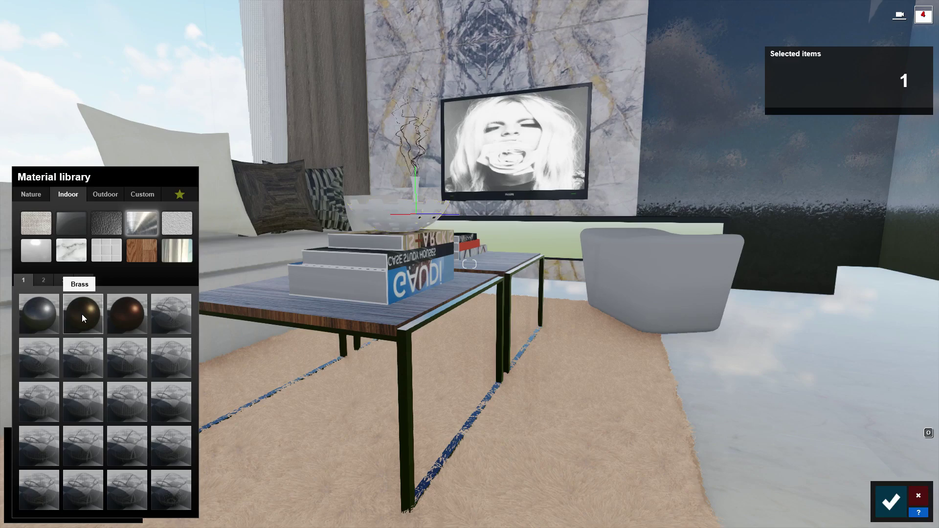
pyautogui.click(81, 314)
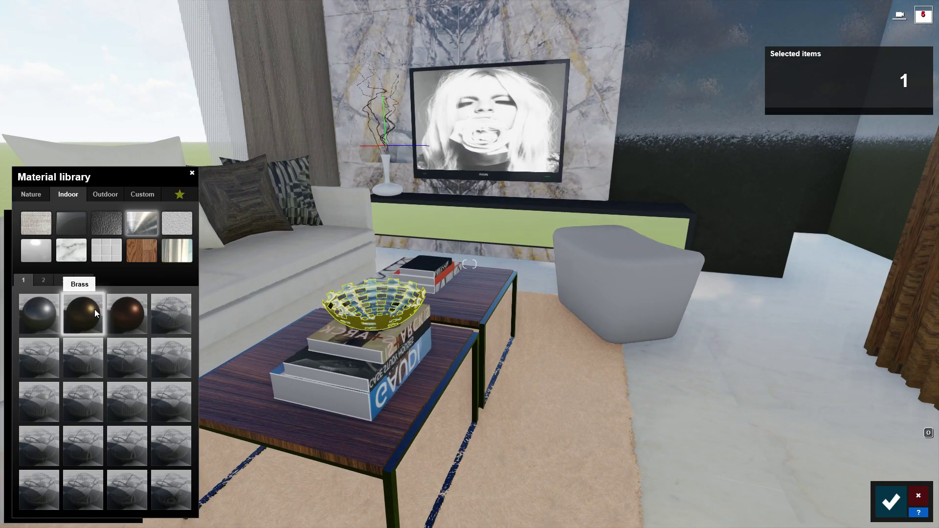
pyautogui.click(420, 198)
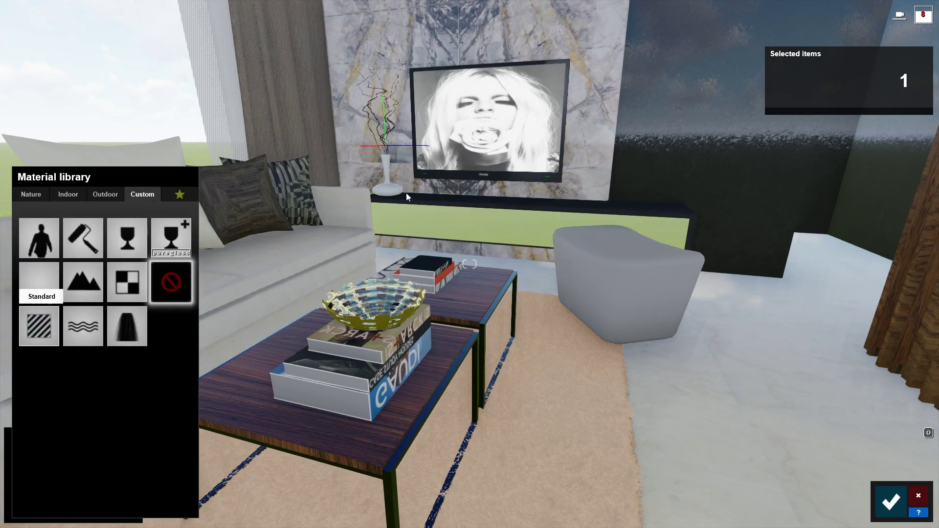
pyautogui.click(441, 228)
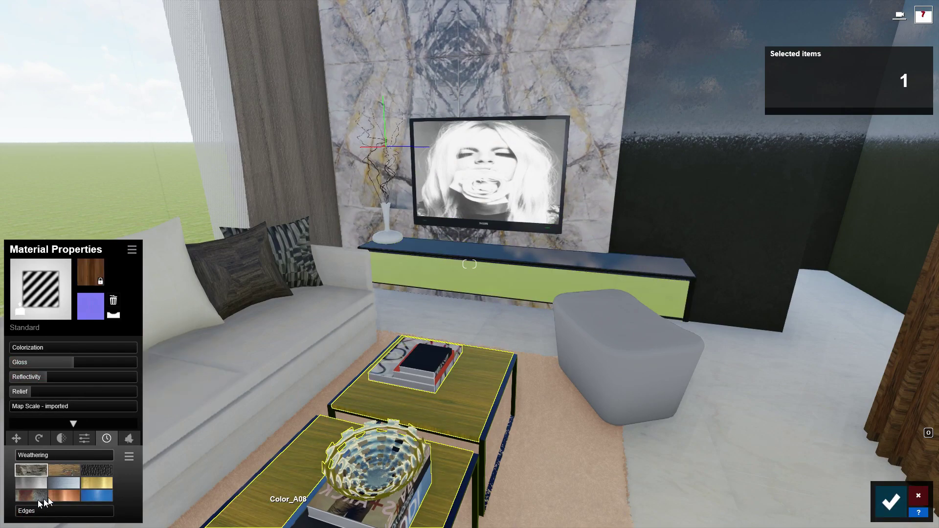
pyautogui.click(380, 479)
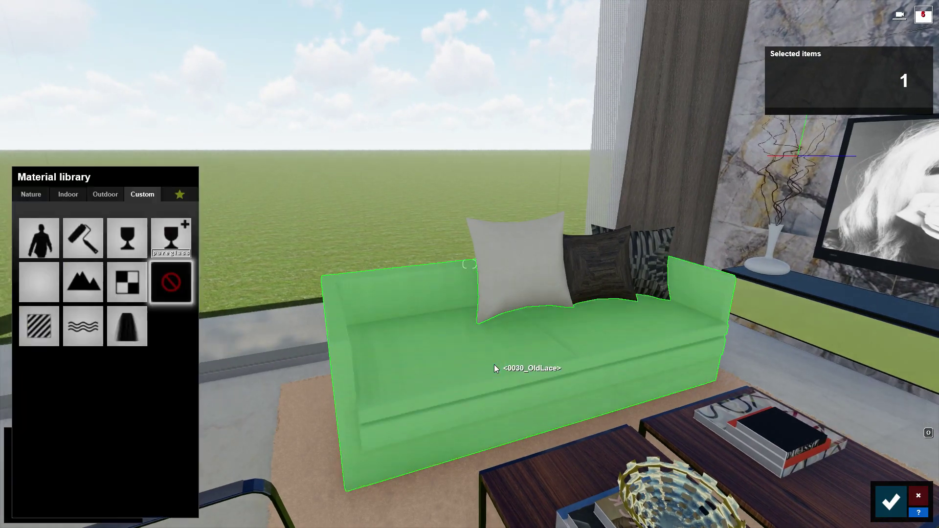
# Dress the sofa in Polii Fabric SuedePatchy and the pillow in olive-green Polii Fabric Wool 001.
pyautogui.click(495, 368)
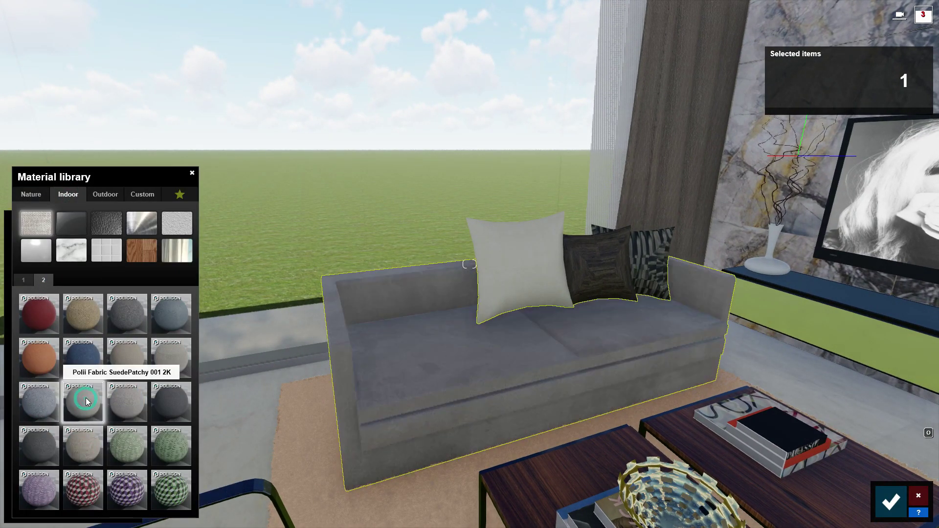
pyautogui.click(87, 398)
pyautogui.click(40, 288)
pyautogui.click(73, 192)
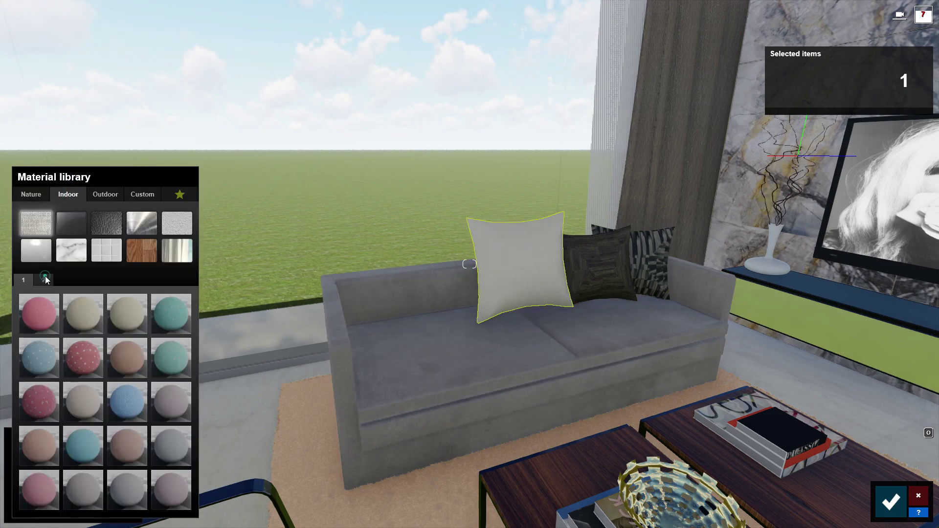
pyautogui.click(168, 403)
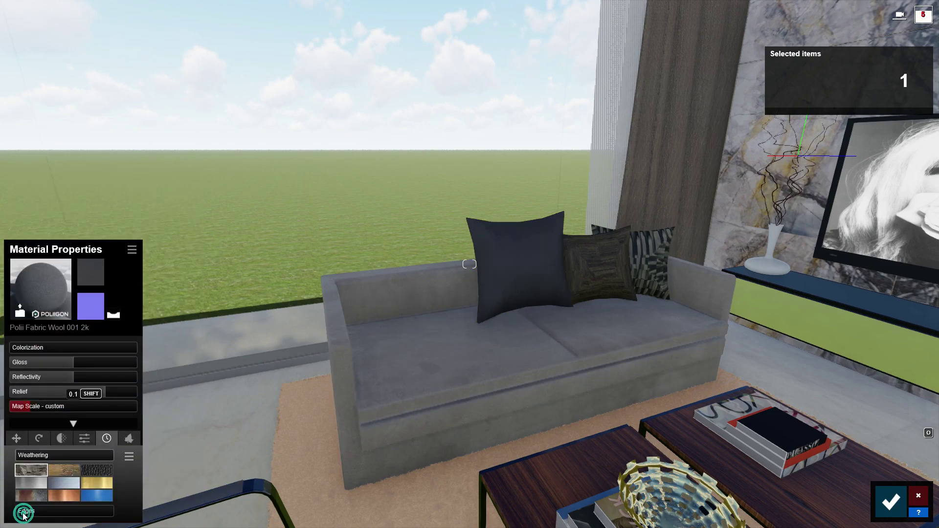
pyautogui.click(87, 348)
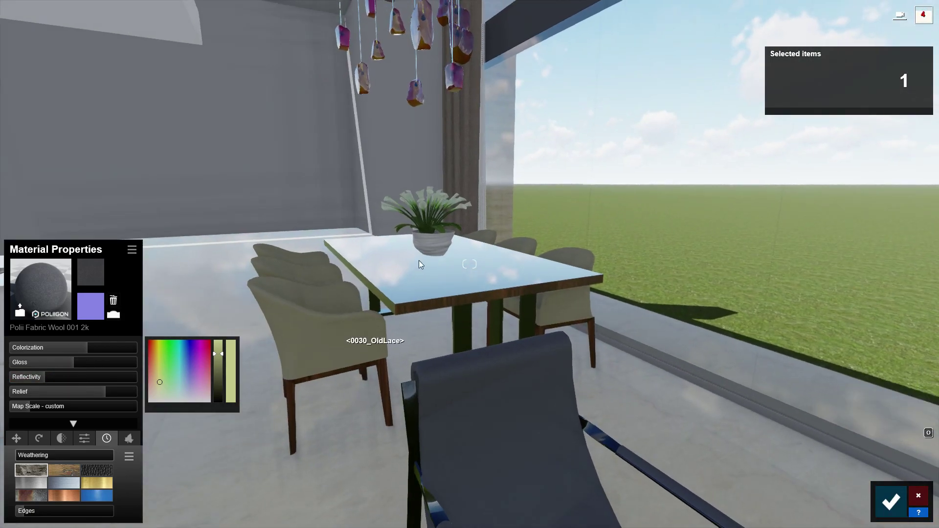
pyautogui.click(891, 501)
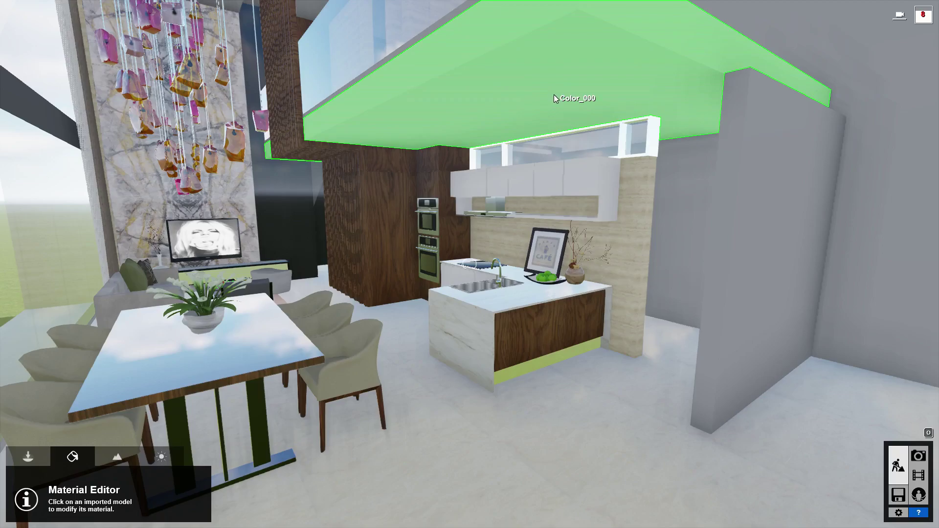
# Apply the Standard material to the kitchen soffit, ceiling and right wall.
pyautogui.click(554, 94)
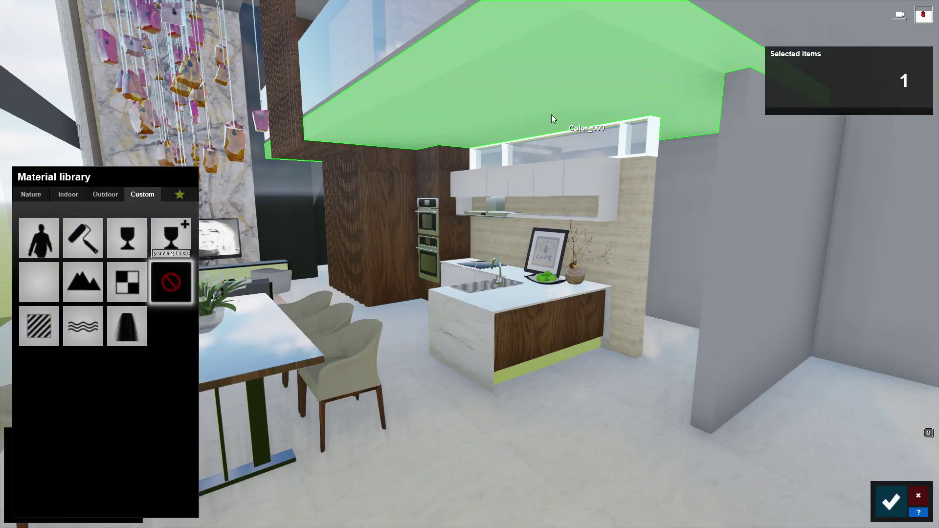
pyautogui.click(38, 327)
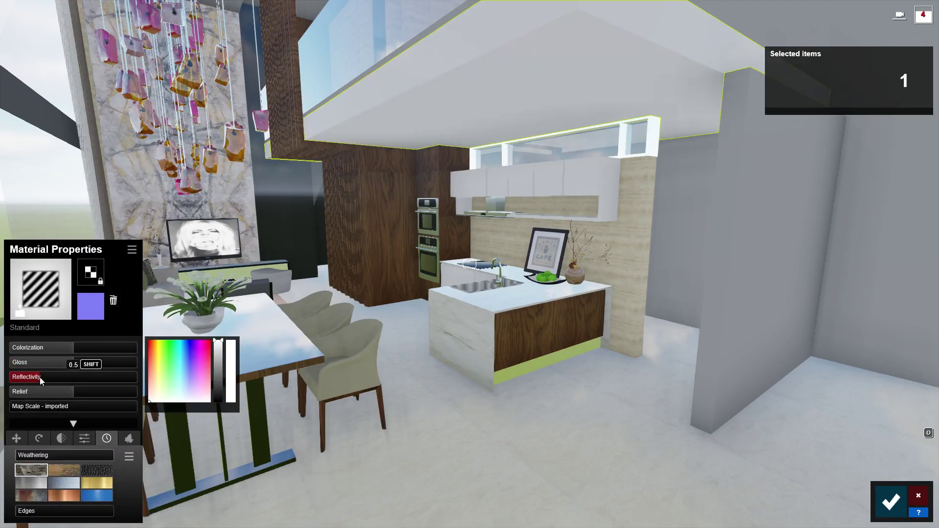
pyautogui.click(392, 127)
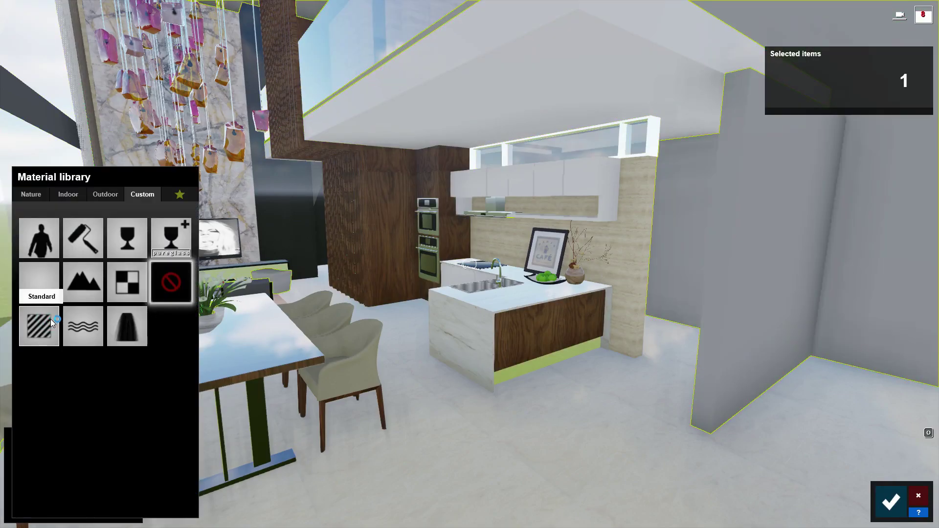
pyautogui.click(47, 327)
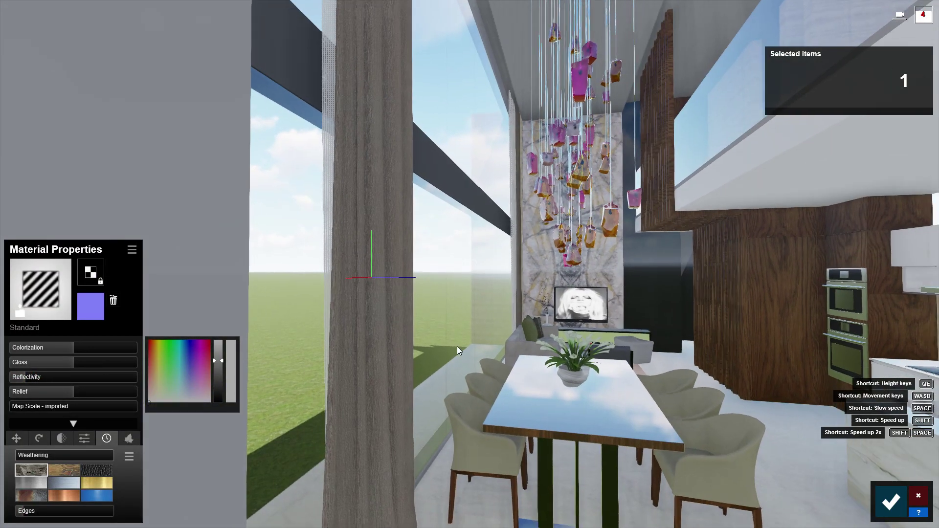
# Browse the third page of outdoor materials, then close the Material Editor.
pyautogui.click(397, 156)
pyautogui.click(106, 195)
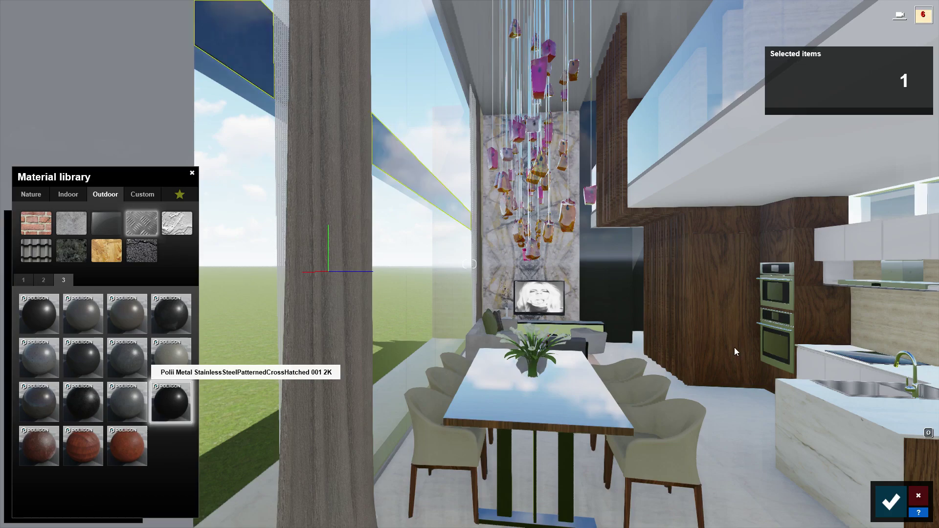
pyautogui.click(891, 502)
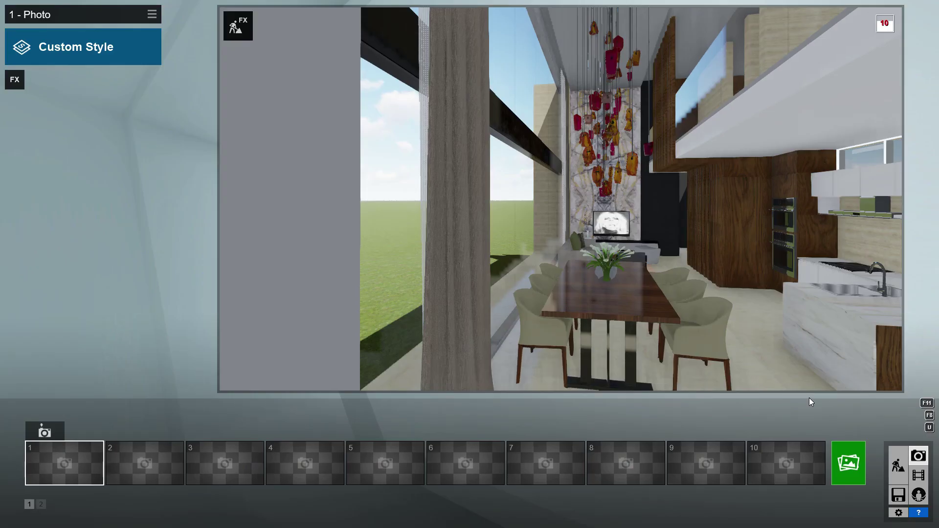
# Apply the Realistic style to the photo.
pyautogui.click(899, 513)
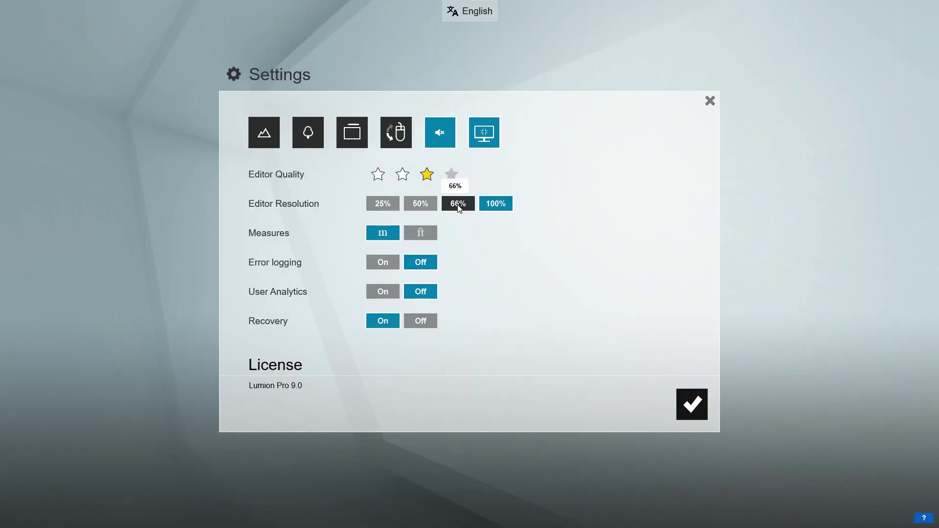
pyautogui.click(692, 404)
pyautogui.click(474, 180)
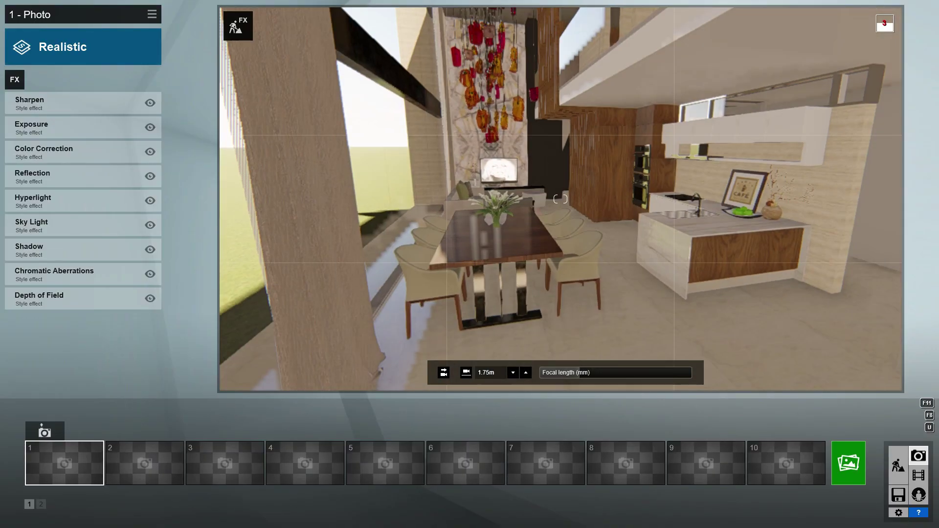
# Add a Reflection effect with planes on the floor, chandelier wall, back wall and ceiling.
pyautogui.click(19, 81)
pyautogui.click(611, 166)
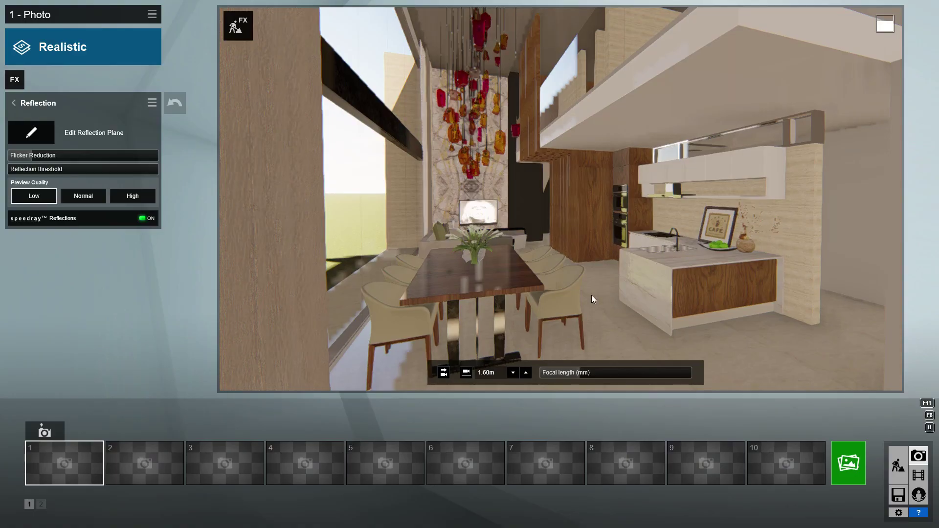
pyautogui.click(39, 135)
pyautogui.click(385, 376)
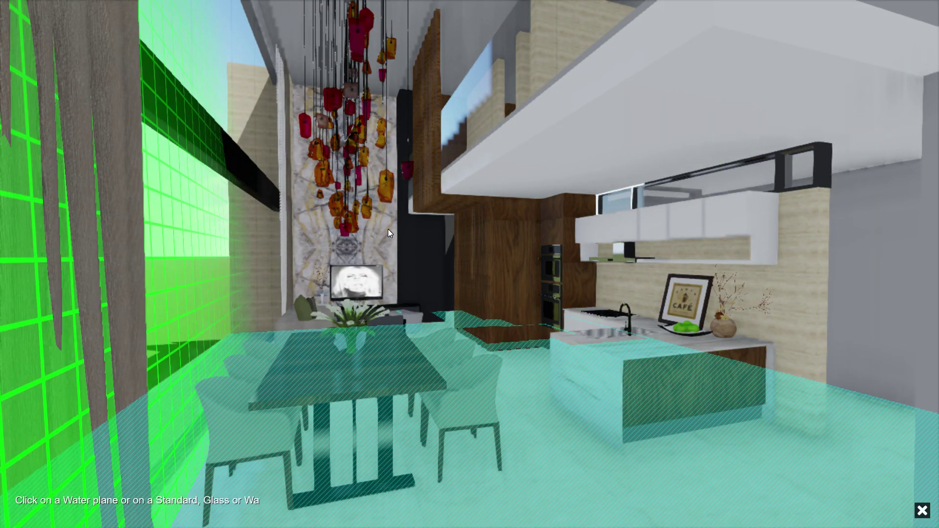
pyautogui.click(386, 227)
pyautogui.click(216, 269)
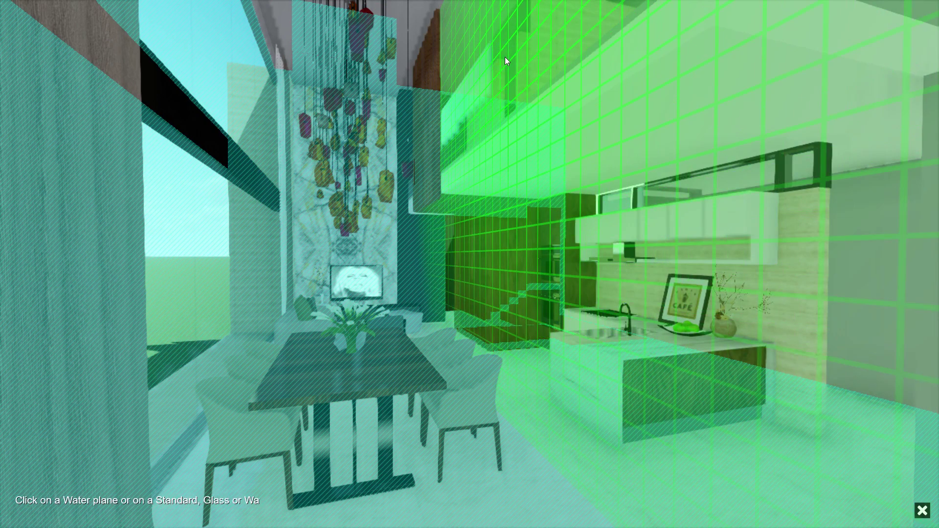
pyautogui.click(505, 57)
# Add reflection planes on the remaining back and kitchen walls.
pyautogui.click(499, 257)
pyautogui.click(480, 268)
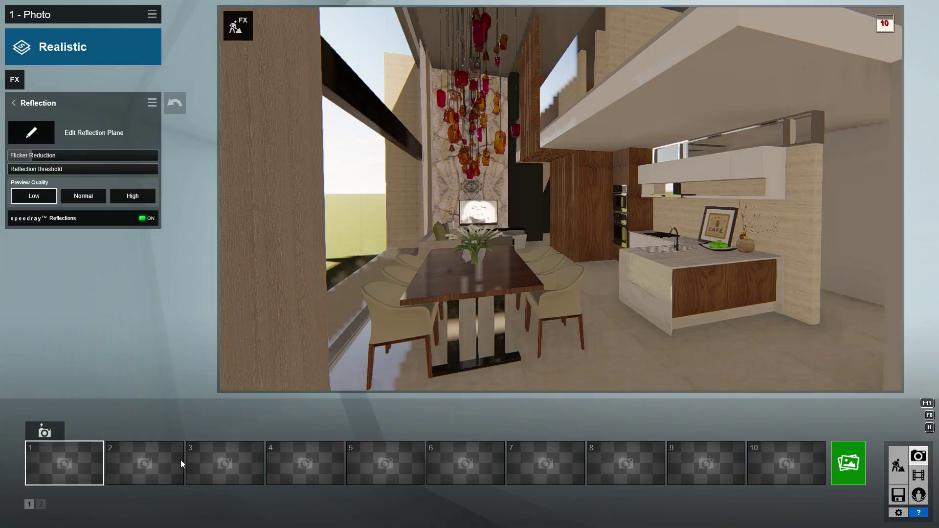
pyautogui.click(40, 131)
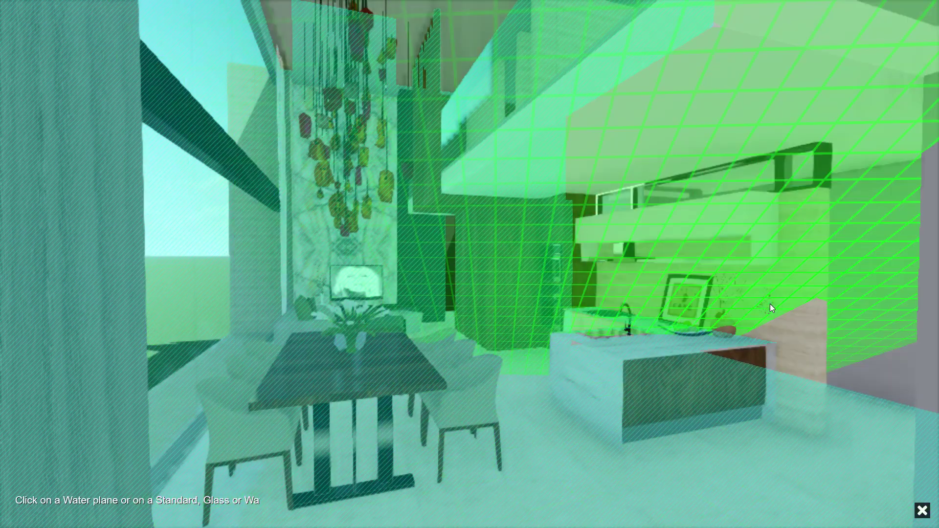
pyautogui.click(770, 304)
pyautogui.click(254, 504)
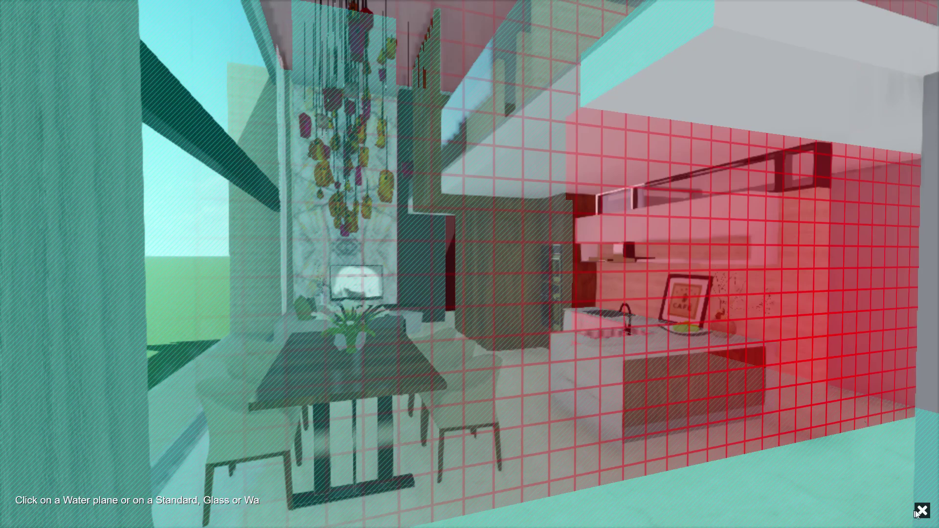
pyautogui.click(691, 363)
pyautogui.click(302, 506)
# Give the kitchen back wall a Standard material in Build mode.
pyautogui.click(898, 463)
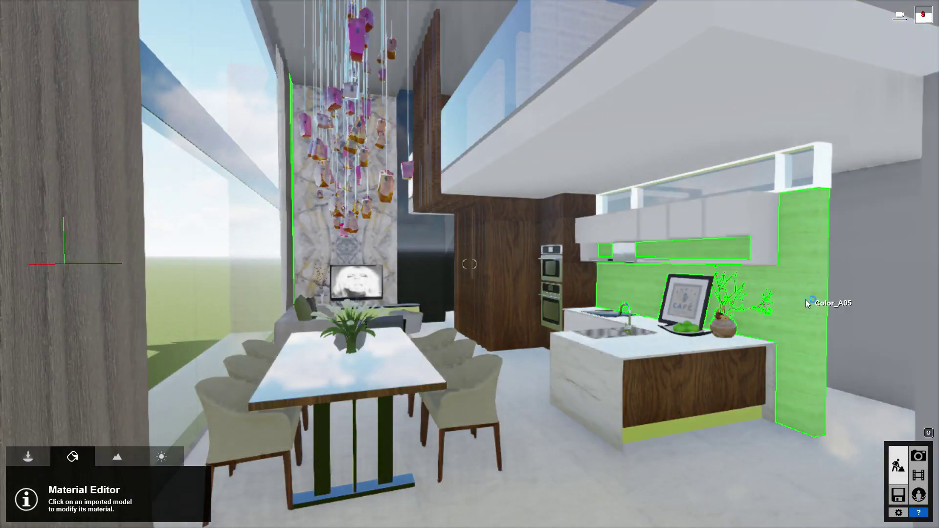
pyautogui.click(806, 303)
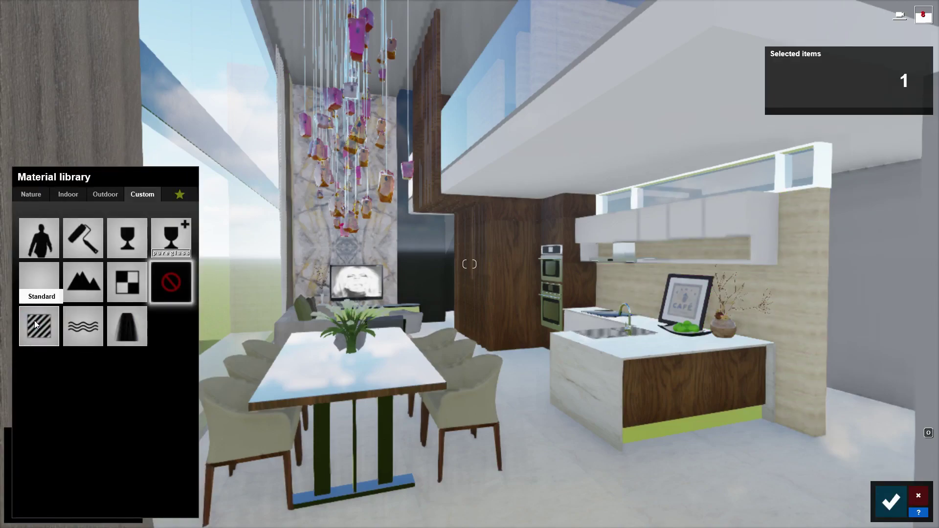
pyautogui.click(47, 345)
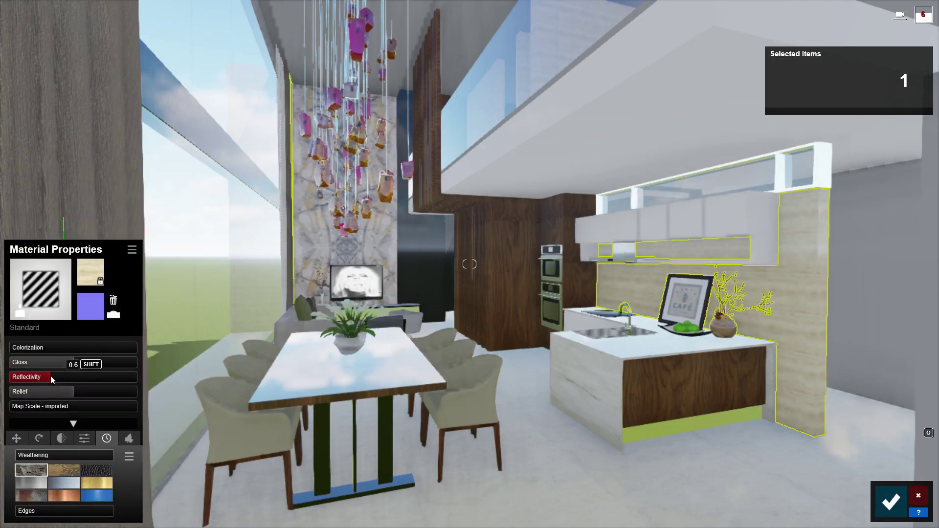
pyautogui.press('Return')
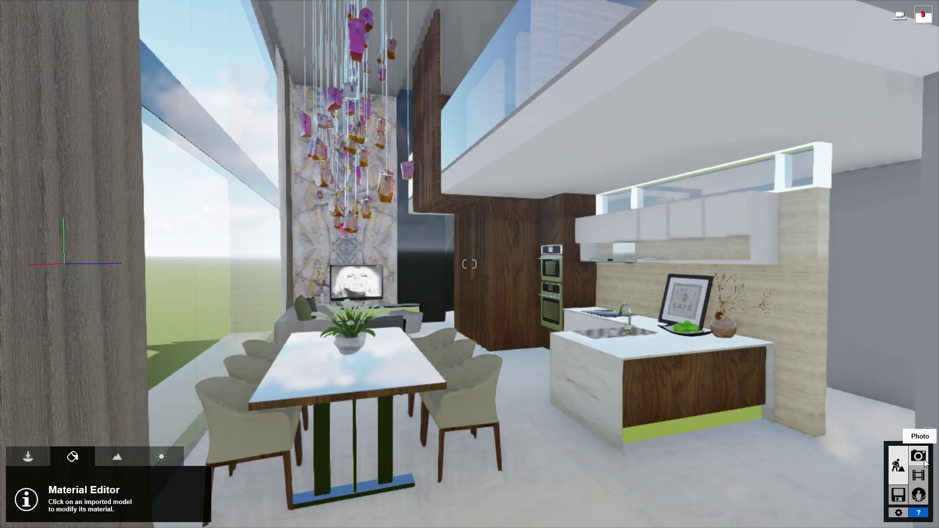
# Add the Real Skies effect to the photo.
pyautogui.click(919, 456)
pyautogui.click(17, 75)
pyautogui.click(286, 91)
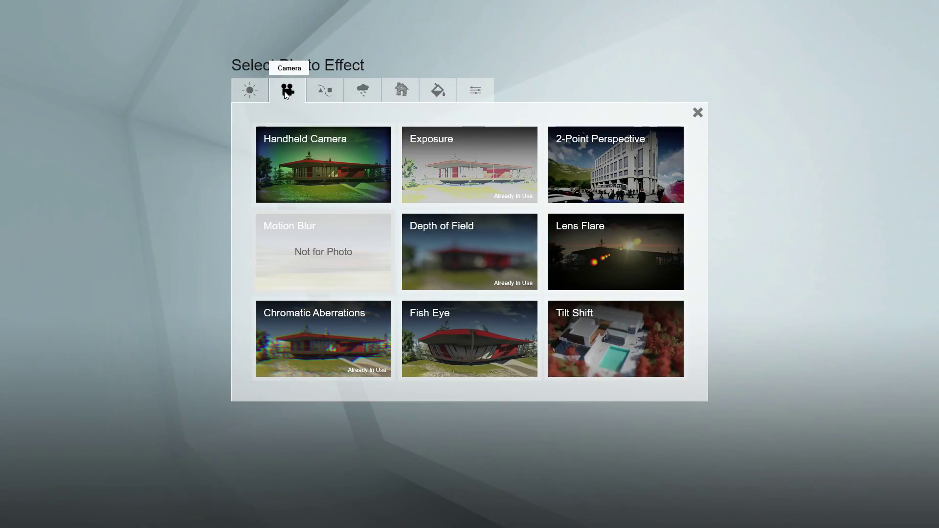
pyautogui.press('Escape')
pyautogui.click(15, 79)
pyautogui.click(362, 90)
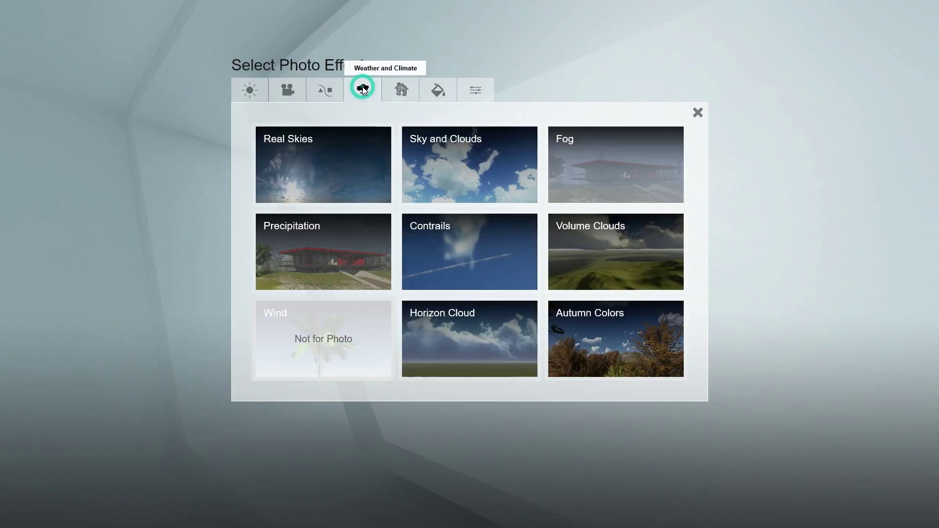
pyautogui.click(320, 161)
# Apply a sunset sky and rotate the sky and sun heading to about 148.
pyautogui.click(39, 132)
pyautogui.click(322, 103)
pyautogui.click(470, 270)
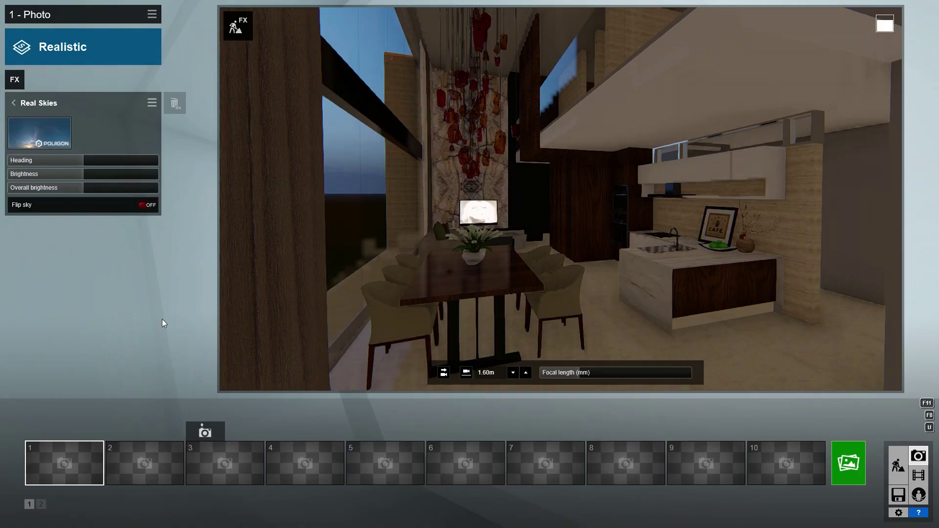
pyautogui.click(39, 132)
pyautogui.click(536, 103)
pyautogui.click(644, 264)
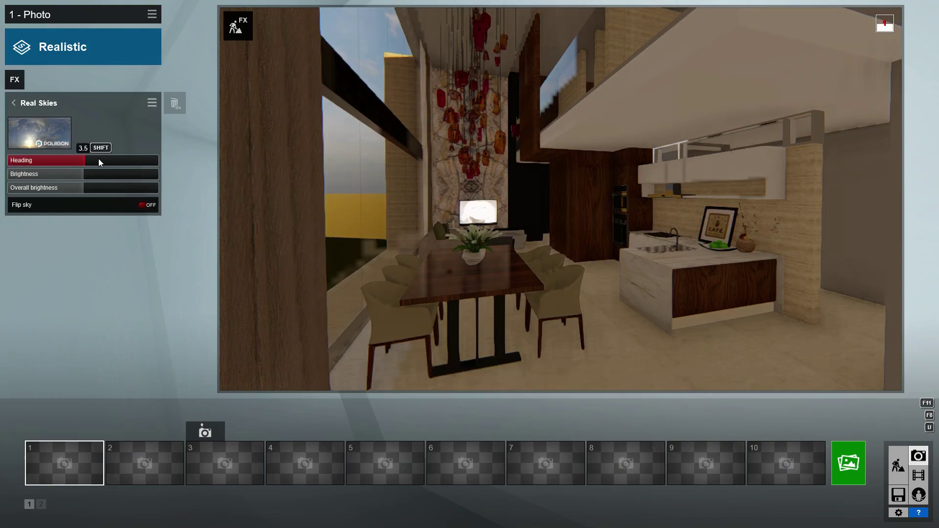
pyautogui.moveTo(121, 162); pyautogui.dragTo(140, 161)
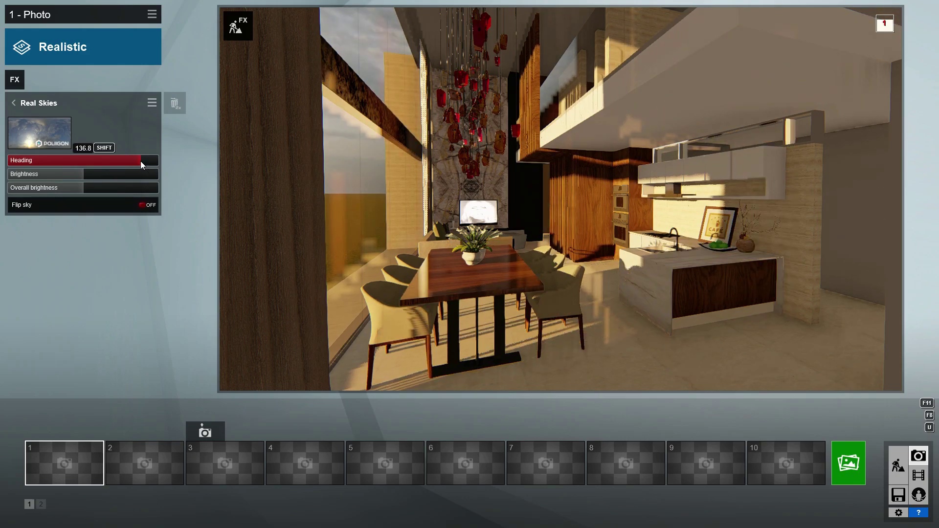
# Add Global Illumination with a lowered sun amount.
pyautogui.click(15, 80)
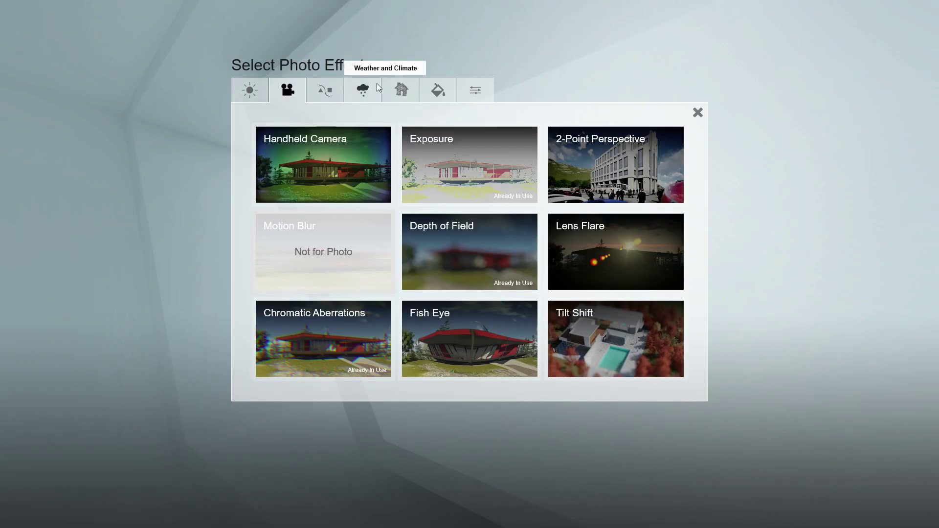
pyautogui.click(378, 88)
pyautogui.click(250, 90)
pyautogui.click(616, 251)
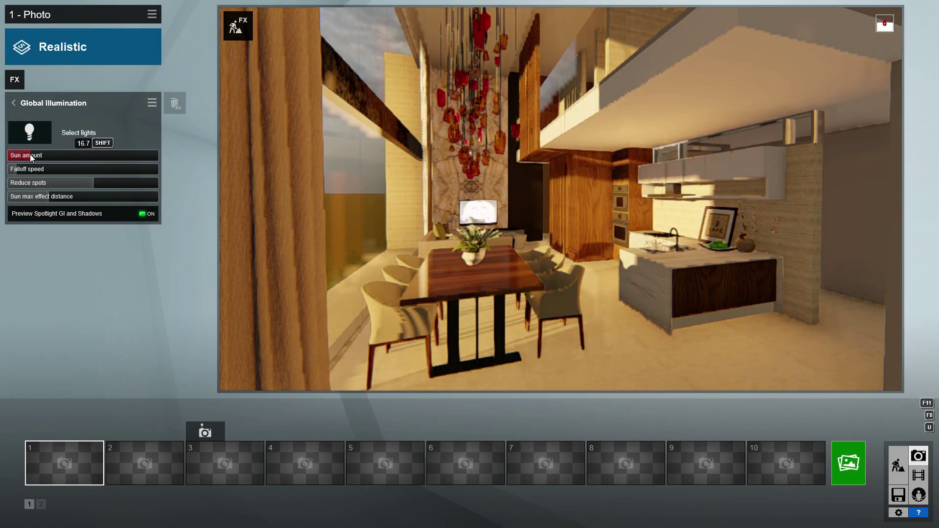
pyautogui.moveTo(30, 156); pyautogui.dragTo(20, 156)
# Add Volumetric Sunlight with reduced brightness.
pyautogui.click(15, 79)
pyautogui.click(469, 339)
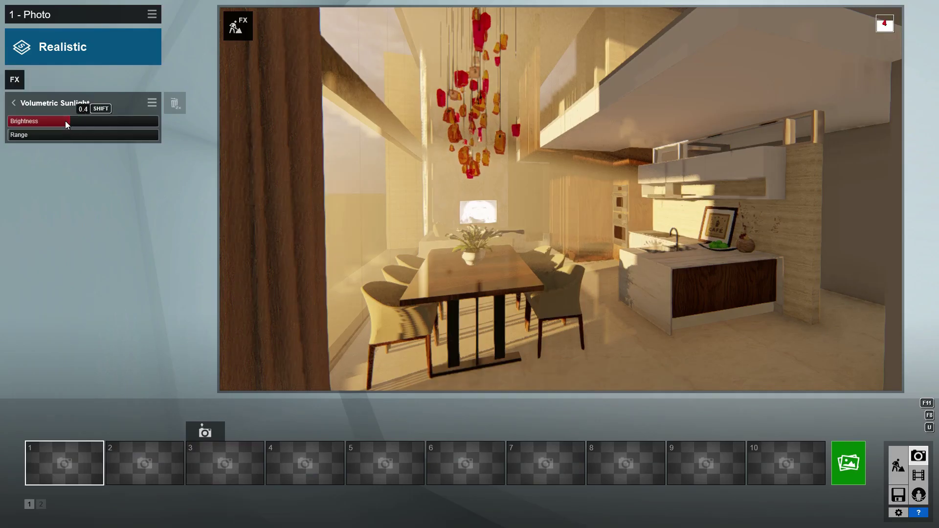
pyautogui.moveTo(65, 120); pyautogui.dragTo(18, 121)
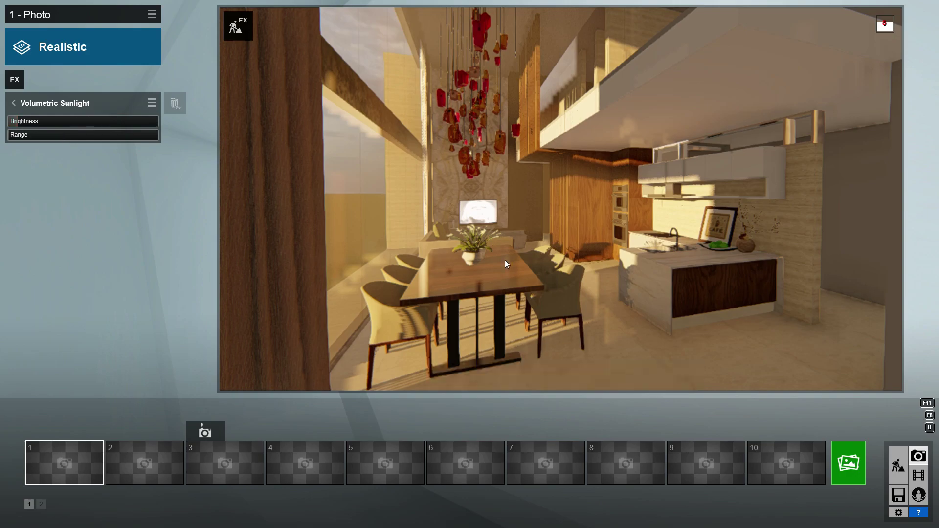
pyautogui.moveTo(602, 373); pyautogui.dragTo(582, 374)
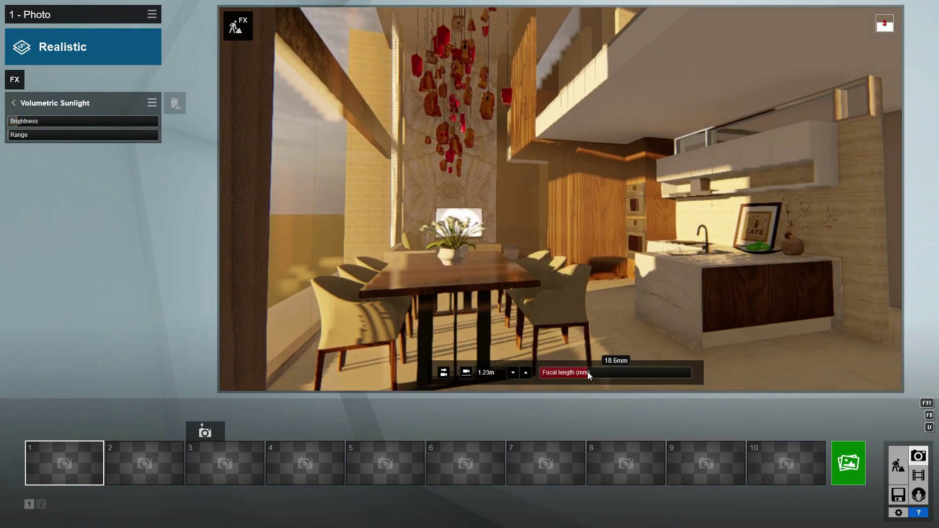
# Move the camera toward the dining table and kitchen and store it as photo 1.
pyautogui.press('w')
pyautogui.moveTo(589, 372); pyautogui.dragTo(588, 311, button='right')
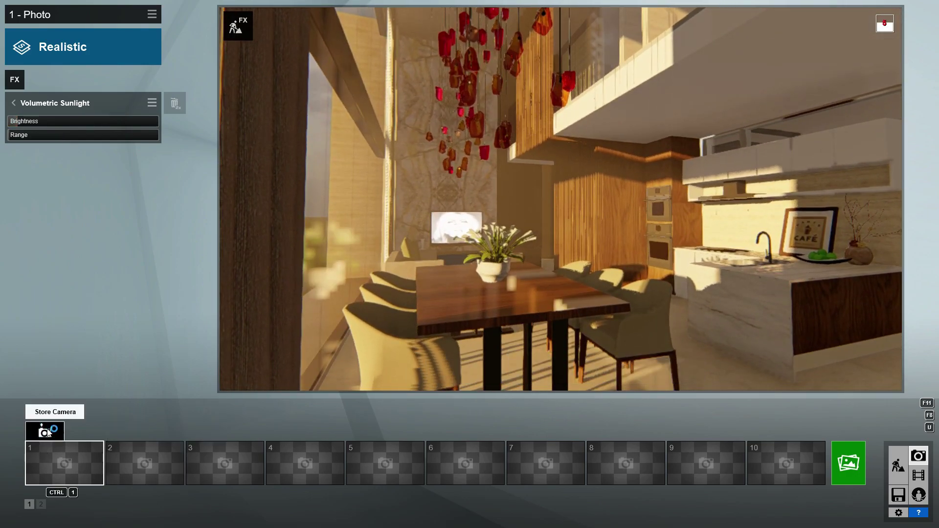
pyautogui.click(15, 79)
pyautogui.click(288, 90)
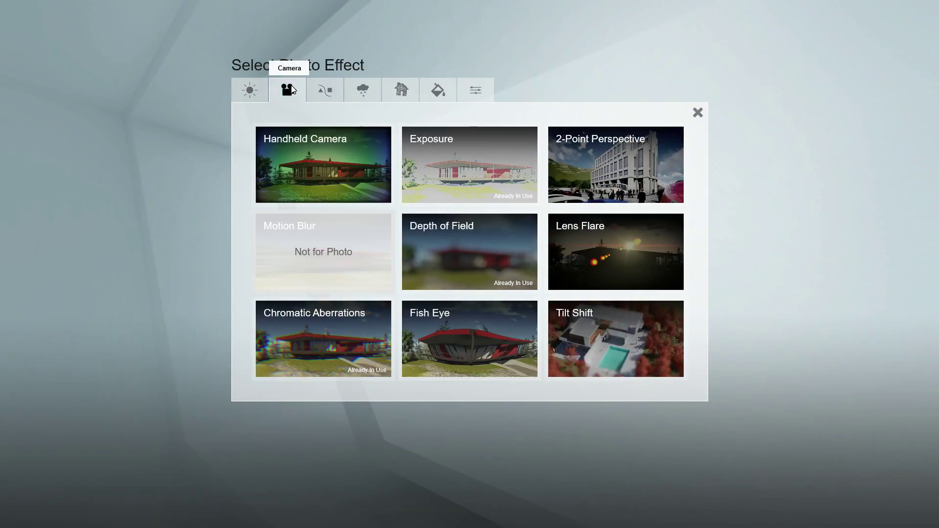
pyautogui.click(480, 259)
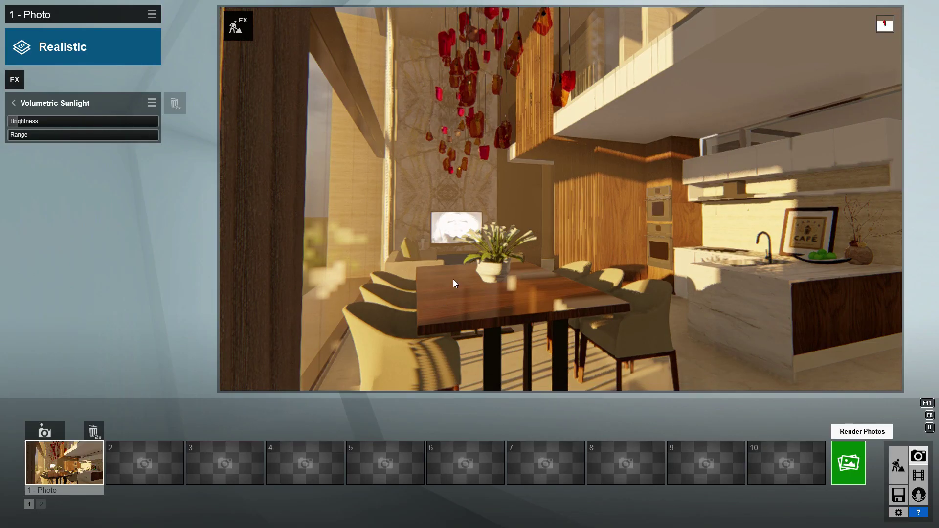
# Render photo 1 as a 1280x720 JPG into a new folder under Casas.
pyautogui.click(849, 463)
pyautogui.click(283, 394)
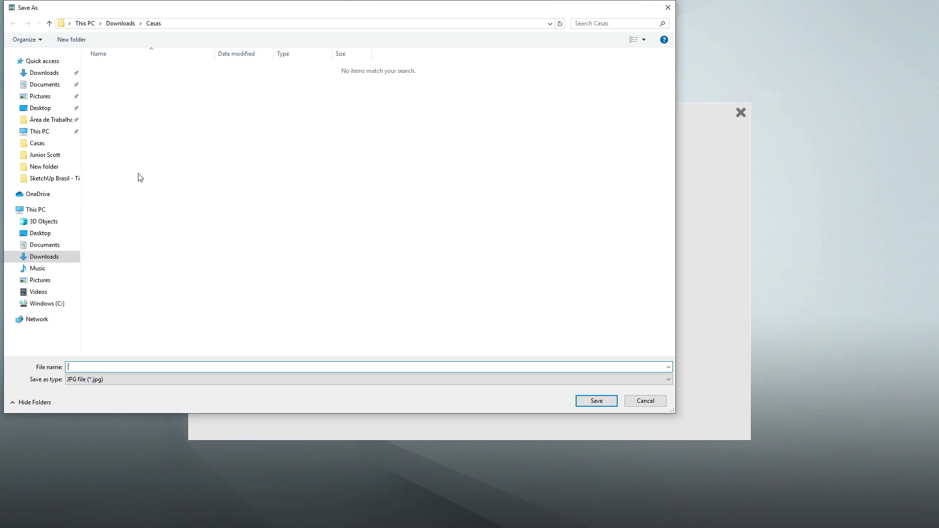
pyautogui.rightClick(143, 155)
pyautogui.click(155, 251)
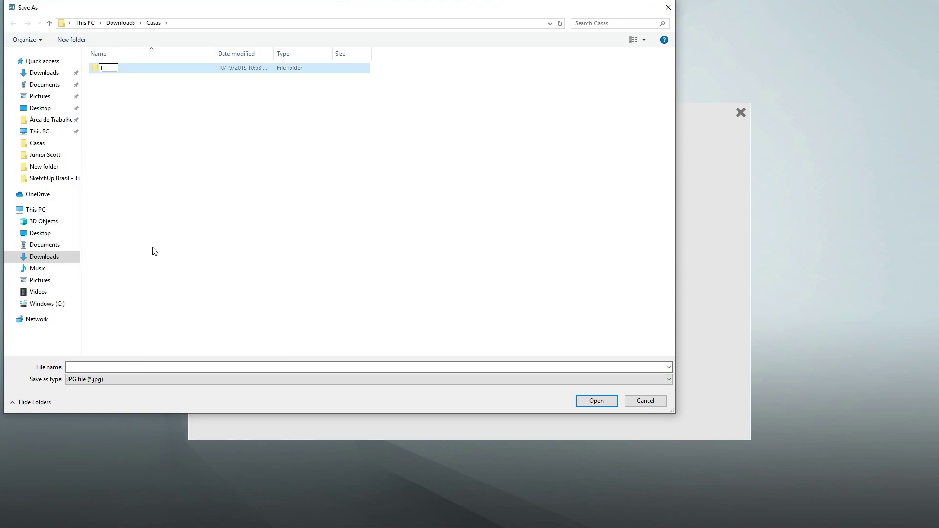
pyautogui.click(589, 399)
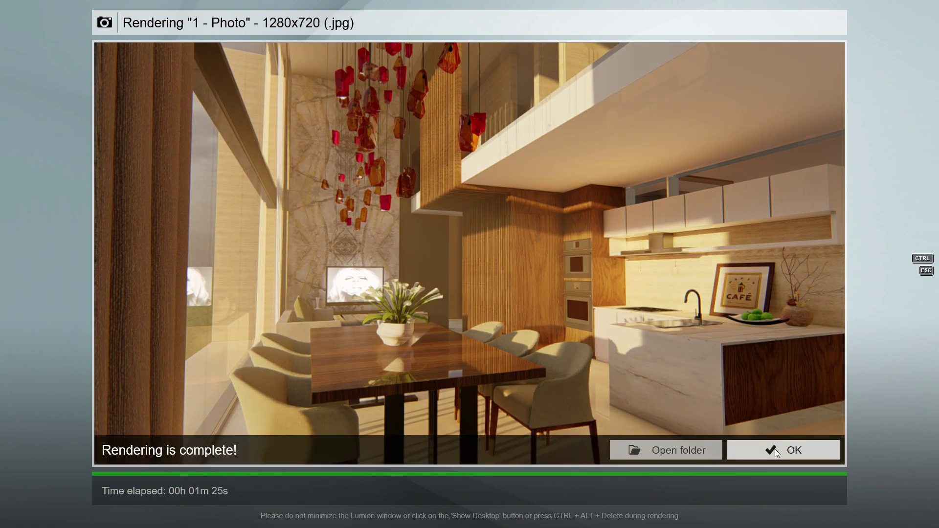
pyautogui.click(778, 448)
# Add a Reflection effect and start editing its reflection planes.
pyautogui.click(15, 105)
pyautogui.click(22, 248)
pyautogui.click(29, 122)
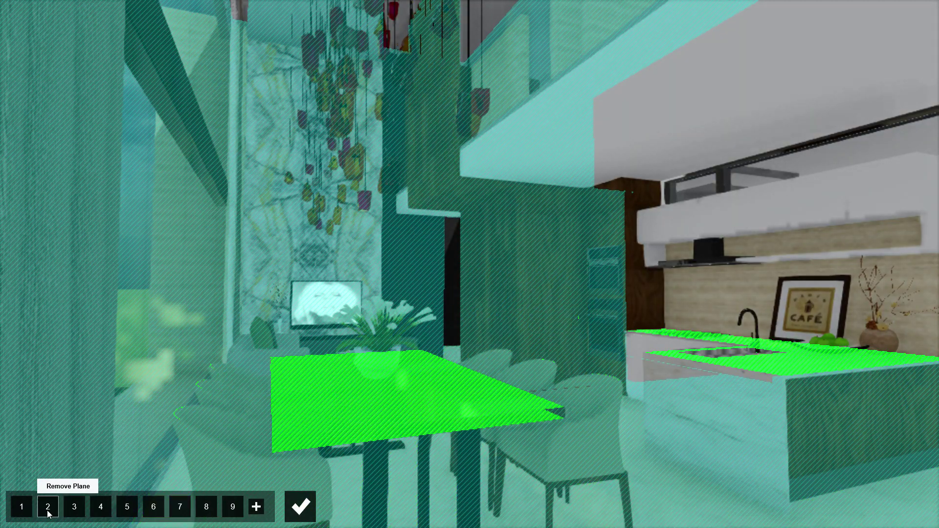
# Add one more reflection plane, give the TV a Standard material, and select the oven.
pyautogui.click(256, 507)
pyautogui.click(345, 403)
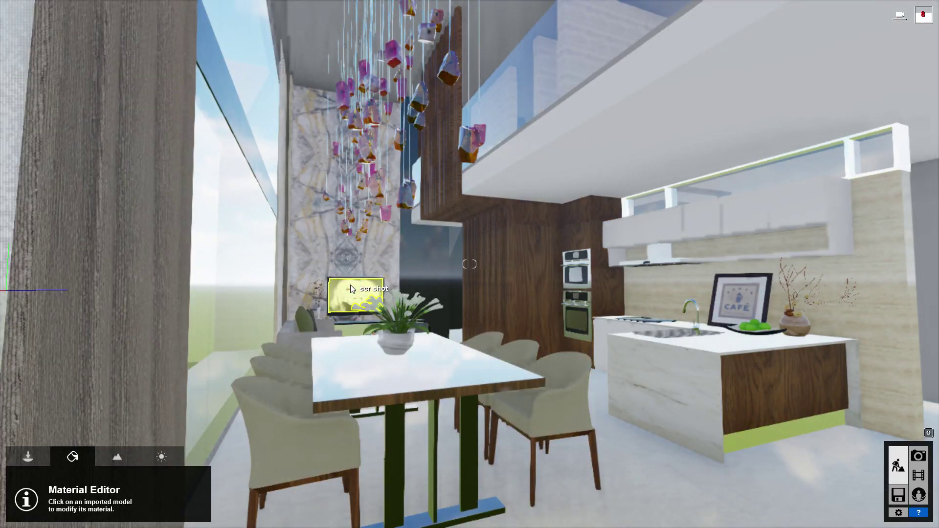
pyautogui.click(351, 288)
pyautogui.click(36, 308)
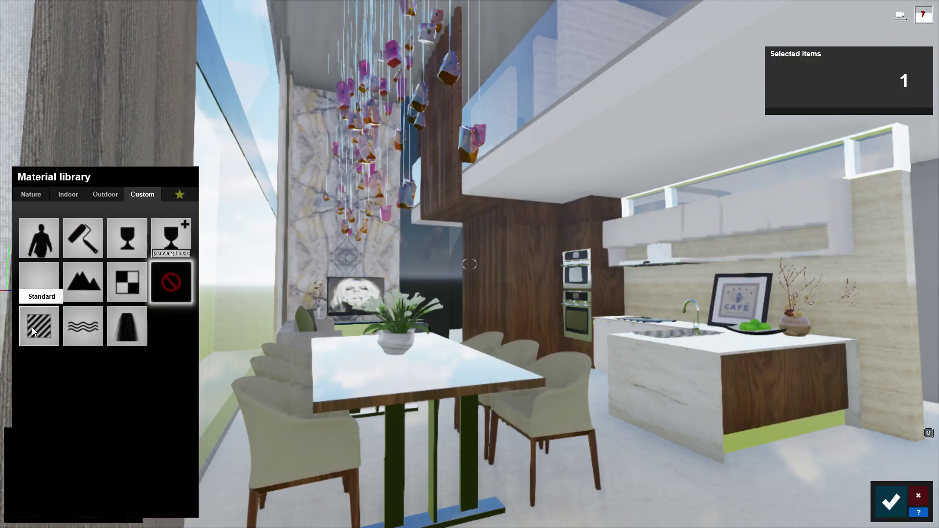
pyautogui.click(33, 328)
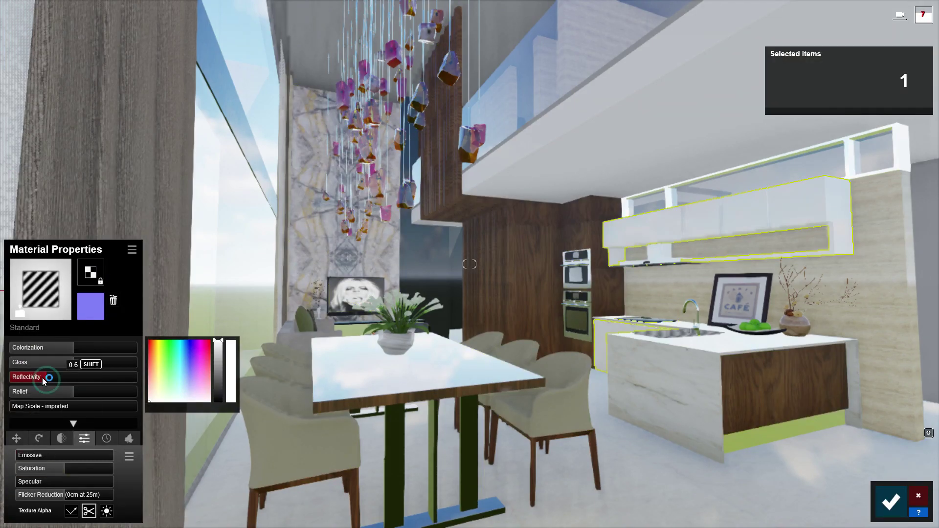
pyautogui.click(590, 277)
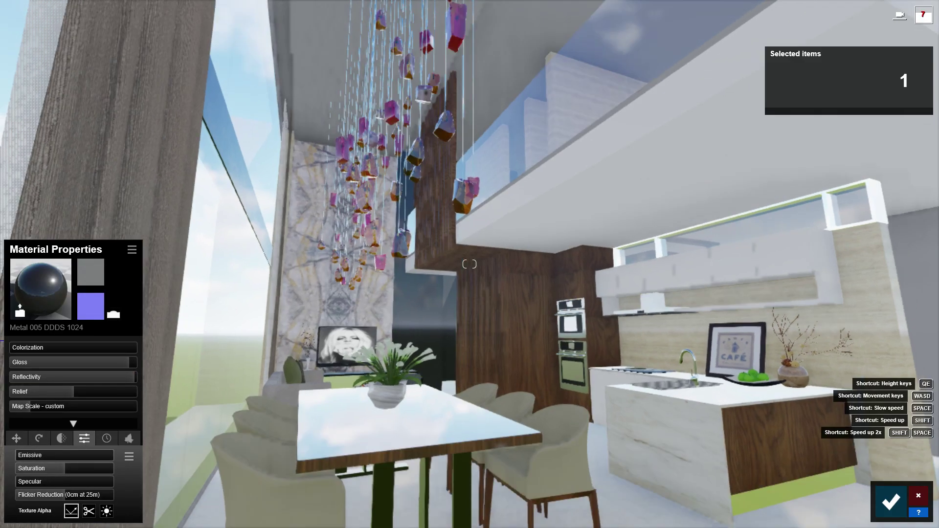
pyautogui.moveTo(665, 260); pyautogui.dragTo(90, 507, button='right')
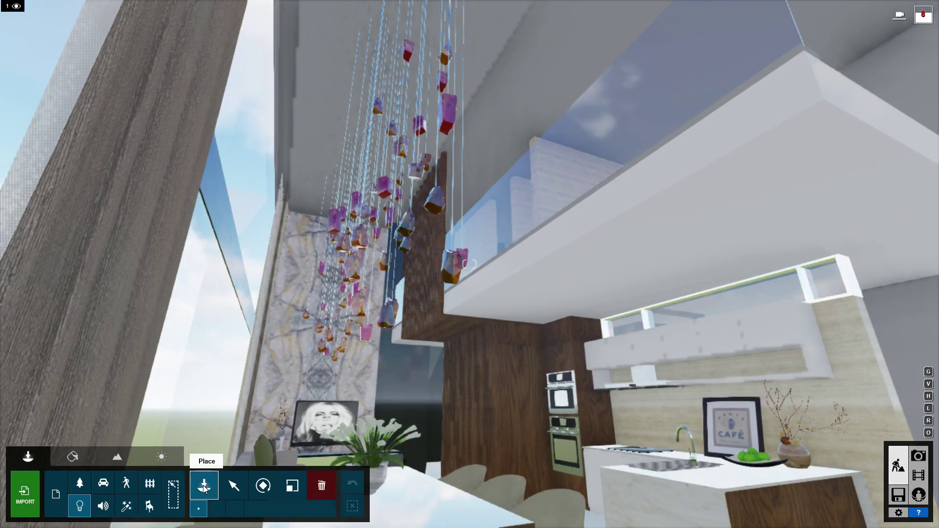
# Place a line light under the kitchen wall cabinets.
pyautogui.click(204, 488)
pyautogui.click(27, 295)
pyautogui.moveTo(470, 264); pyautogui.dragTo(441, 235, button='right')
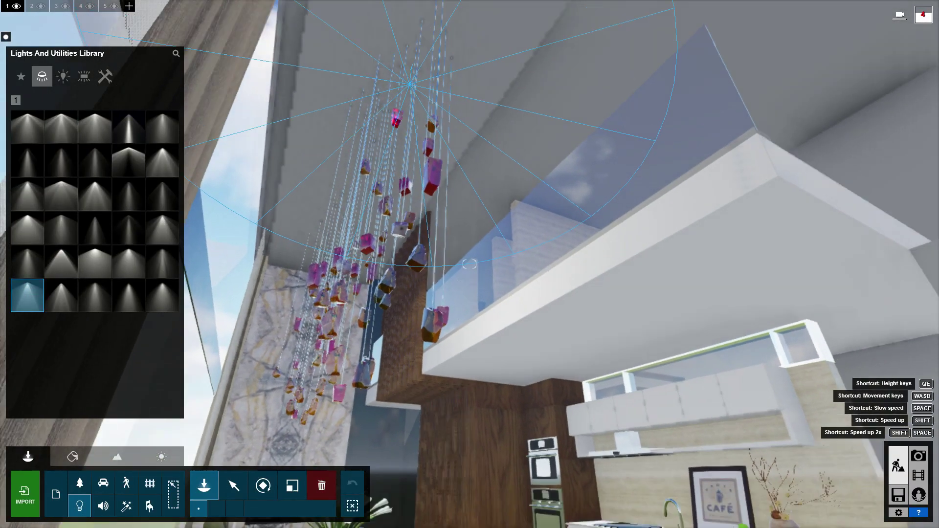
pyautogui.moveTo(470, 265); pyautogui.dragTo(484, 241, button='right')
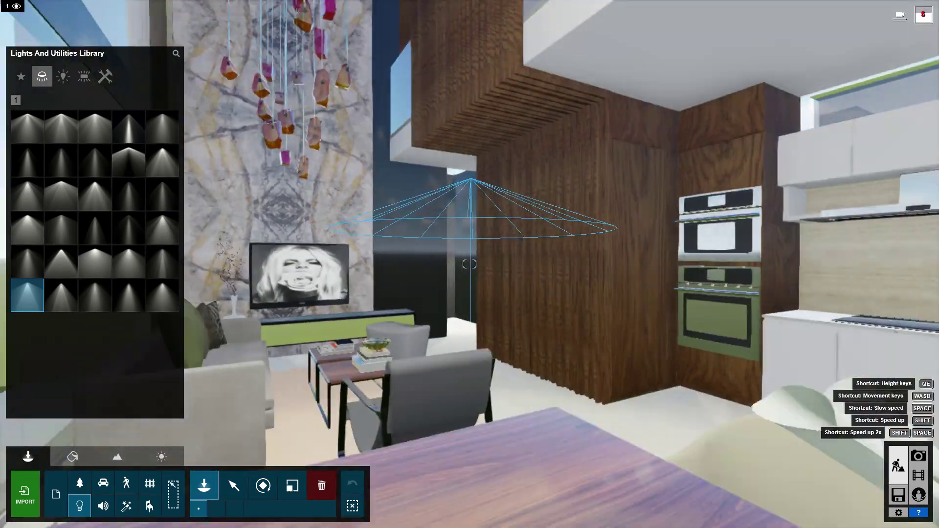
pyautogui.moveTo(470, 264); pyautogui.dragTo(343, 265, button='right')
pyautogui.click(84, 77)
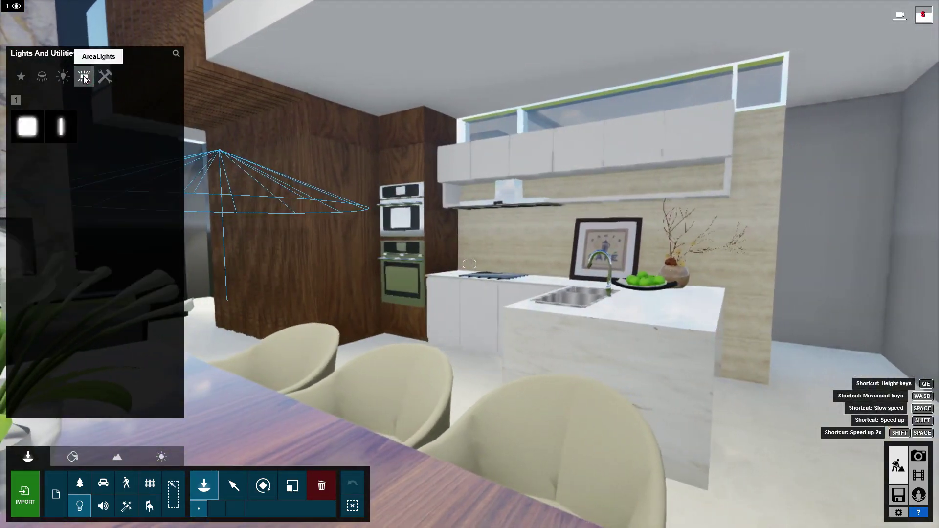
pyautogui.press('w')
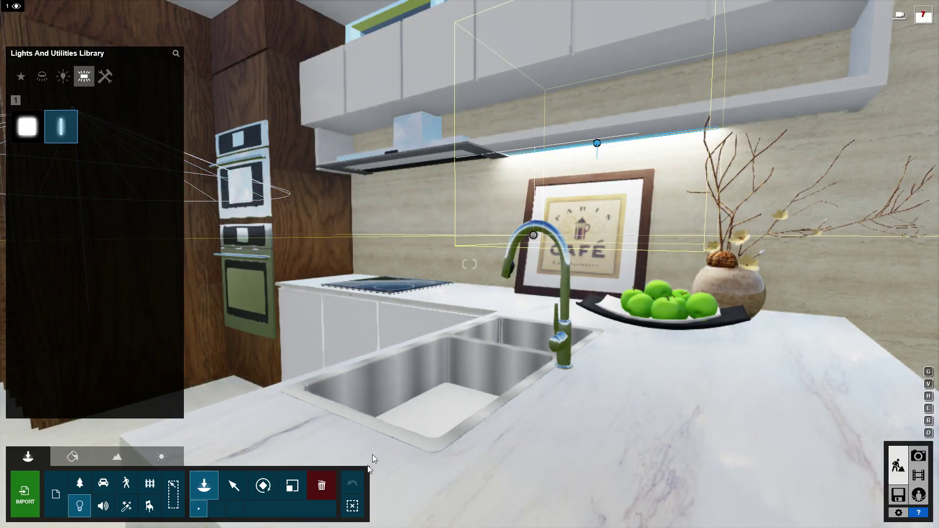
pyautogui.click(597, 143)
# Size the under-cabinet line light to about 3.0m wide, shorten it, and tint its colour.
pyautogui.click(235, 486)
pyautogui.press('d')
pyautogui.moveTo(798, 252); pyautogui.dragTo(857, 254)
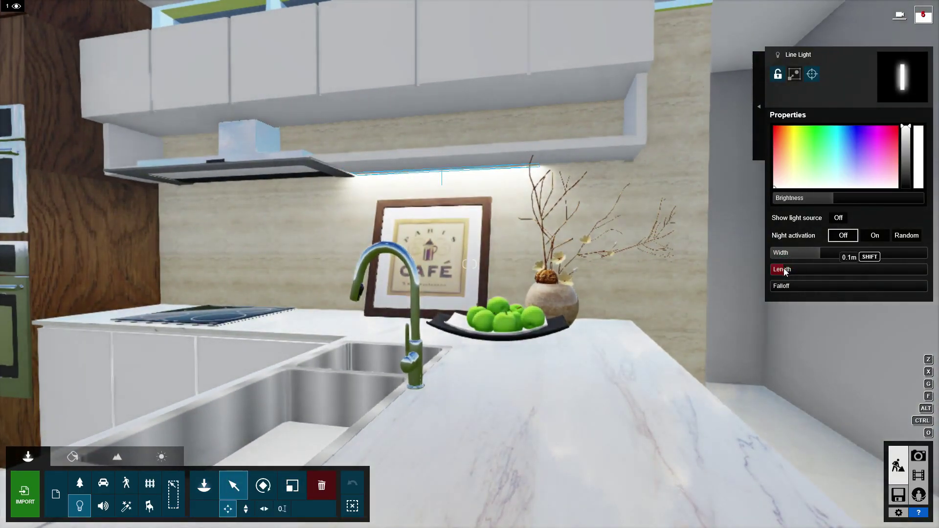
pyautogui.moveTo(442, 176); pyautogui.dragTo(356, 176)
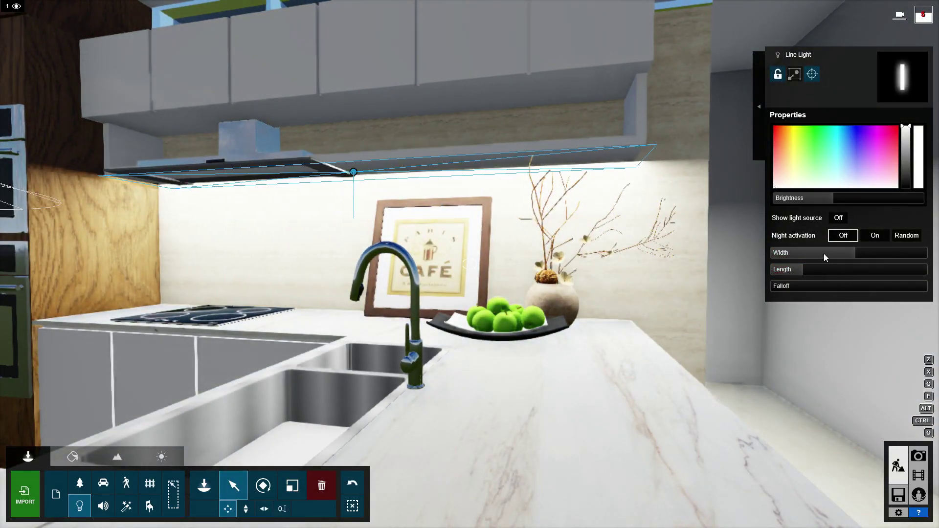
pyautogui.moveTo(824, 253); pyautogui.dragTo(852, 248)
pyautogui.moveTo(798, 270); pyautogui.dragTo(788, 272)
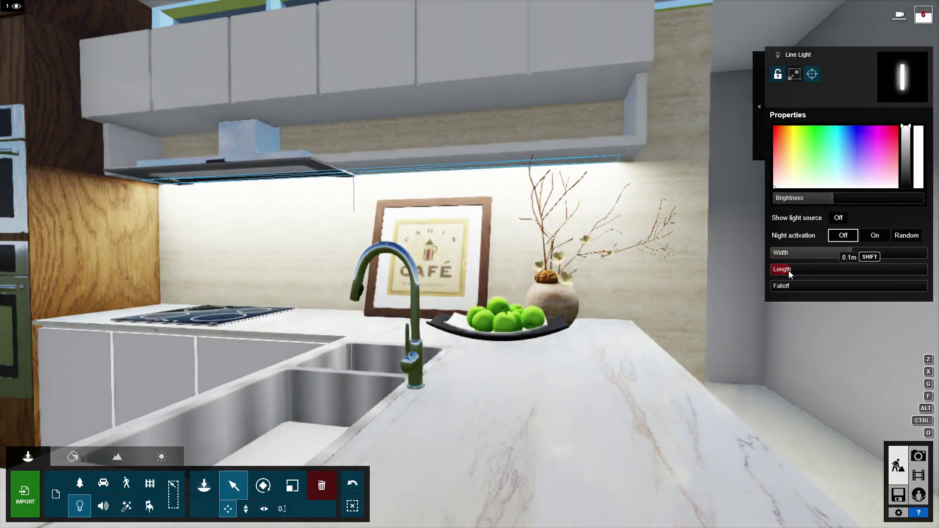
pyautogui.click(792, 185)
# Place a widened line light atop the slatted wooden column.
pyautogui.moveTo(352, 147); pyautogui.dragTo(245, 146, button='right')
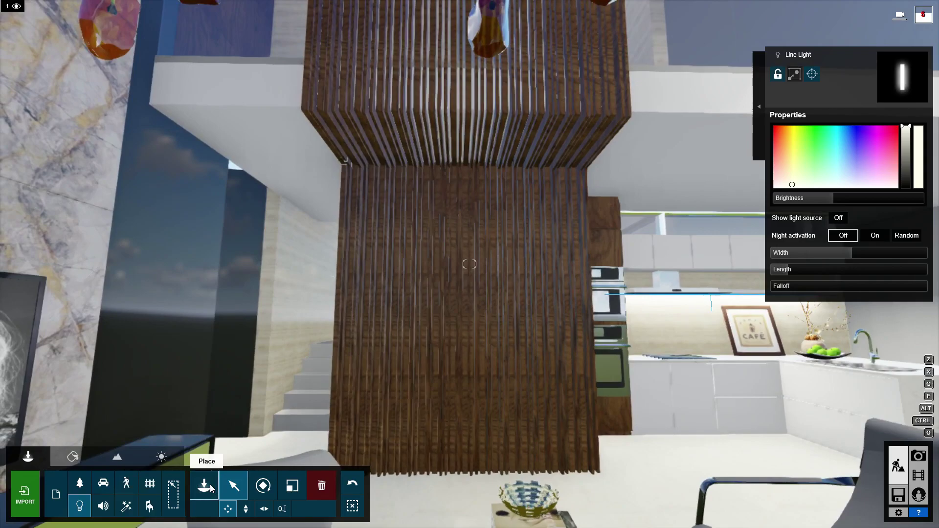
pyautogui.click(204, 486)
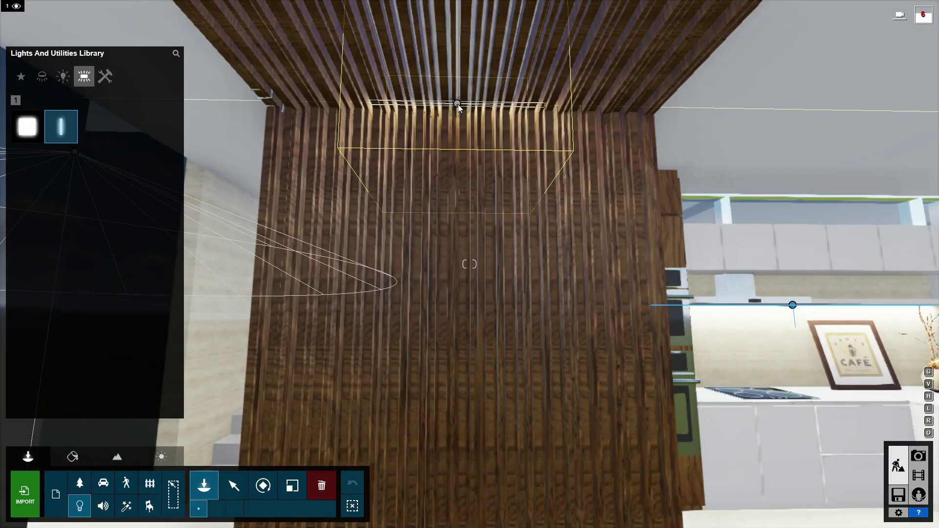
pyautogui.click(458, 105)
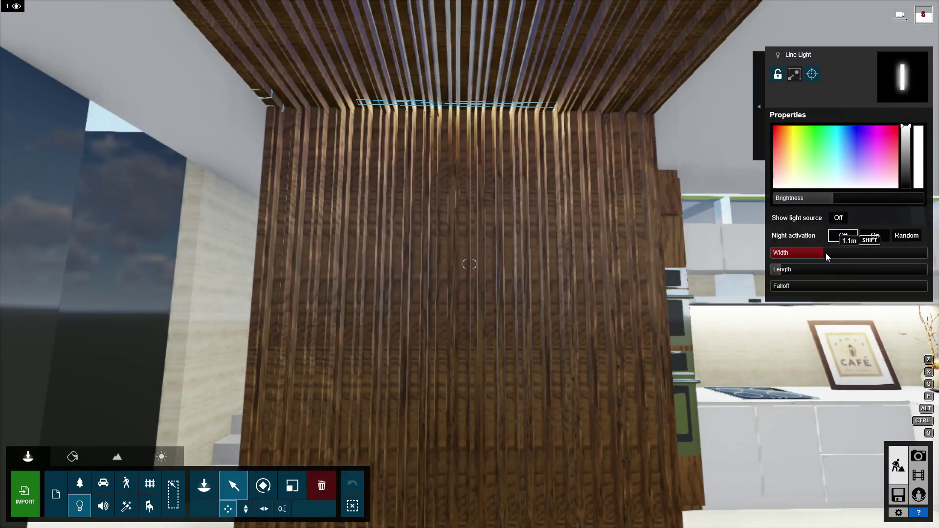
pyautogui.moveTo(826, 254); pyautogui.dragTo(843, 250)
pyautogui.moveTo(844, 249); pyautogui.dragTo(467, 227, button='right')
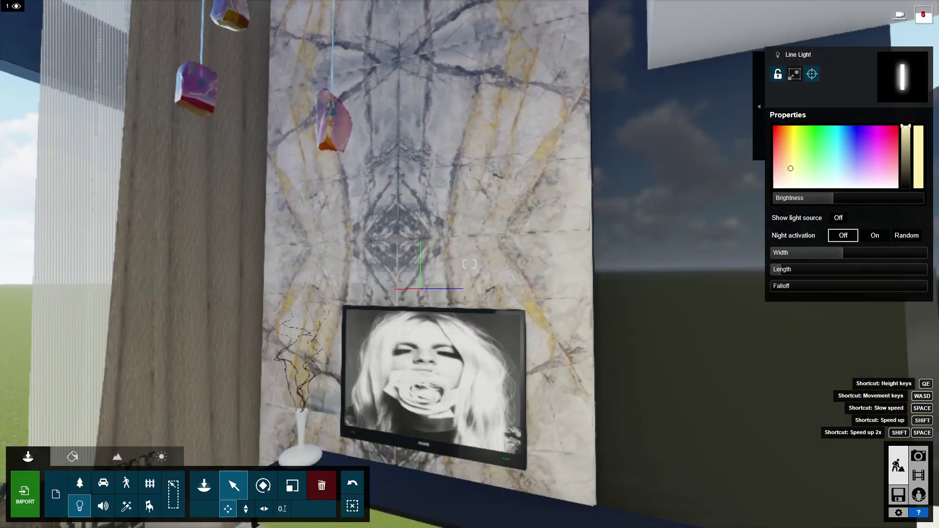
pyautogui.click(69, 458)
# Give the middle pillow green leaf fabric and the right pillow grey WeaveCouch fabric.
pyautogui.click(522, 364)
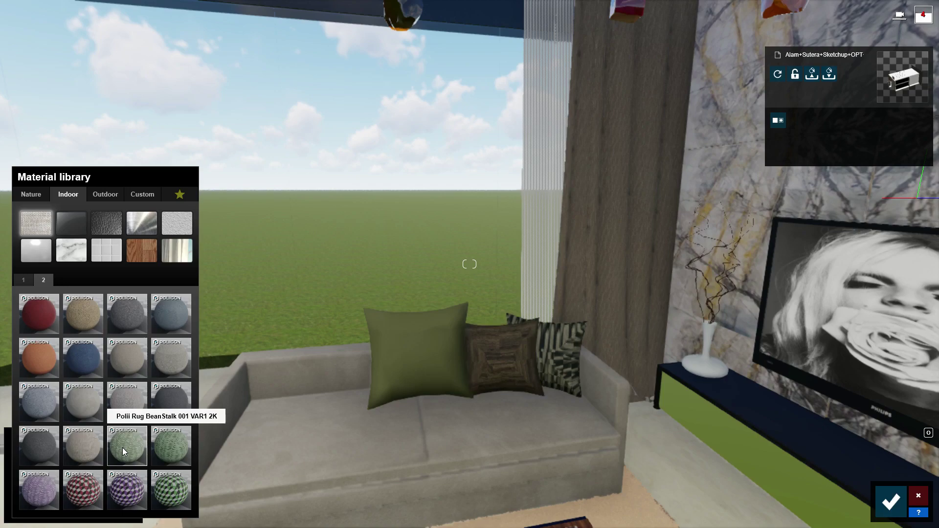
pyautogui.moveTo(123, 451); pyautogui.dragTo(504, 358)
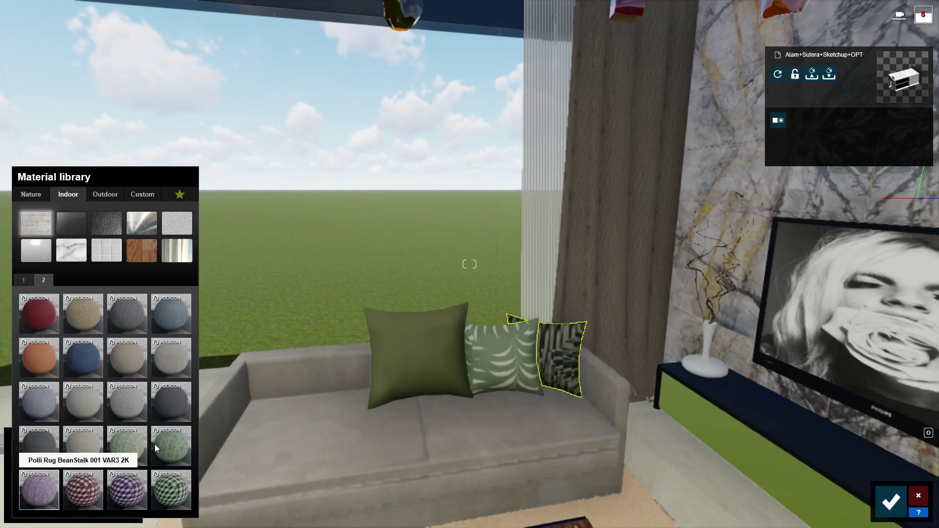
pyautogui.click(132, 401)
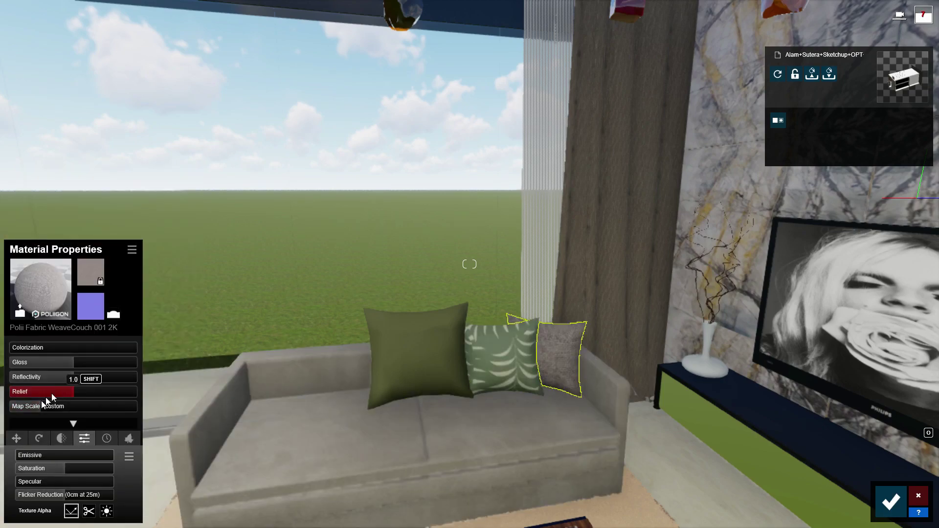
pyautogui.click(101, 439)
# Change the TV and back grey pillow materials and save the material edits.
pyautogui.click(723, 434)
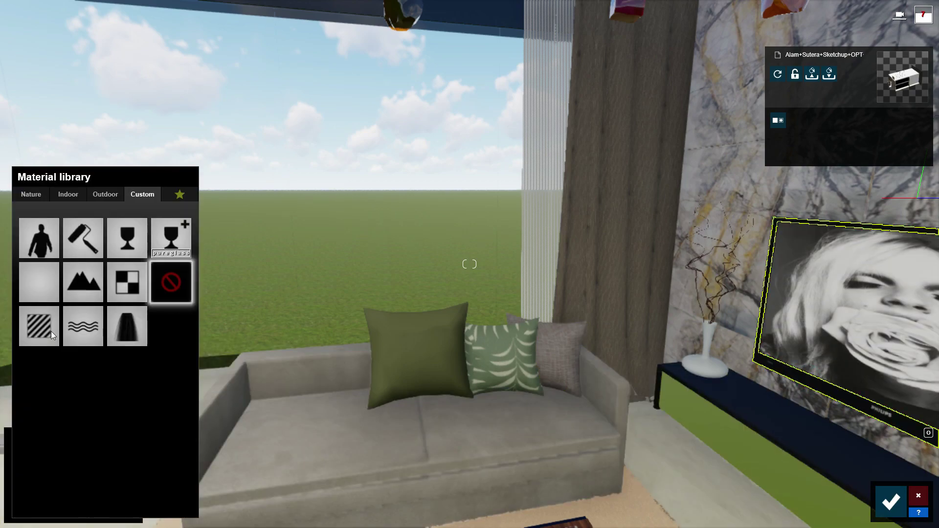
pyautogui.click(580, 355)
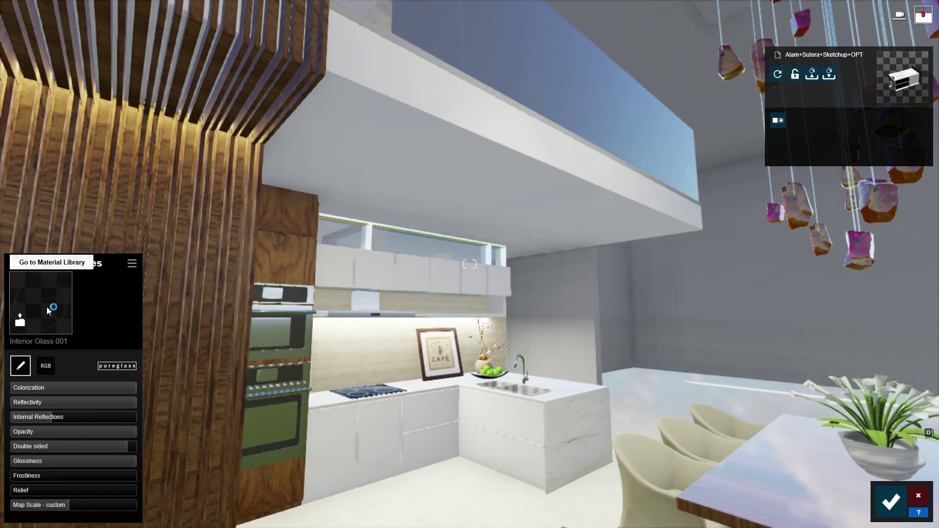
pyautogui.click(49, 311)
pyautogui.click(105, 194)
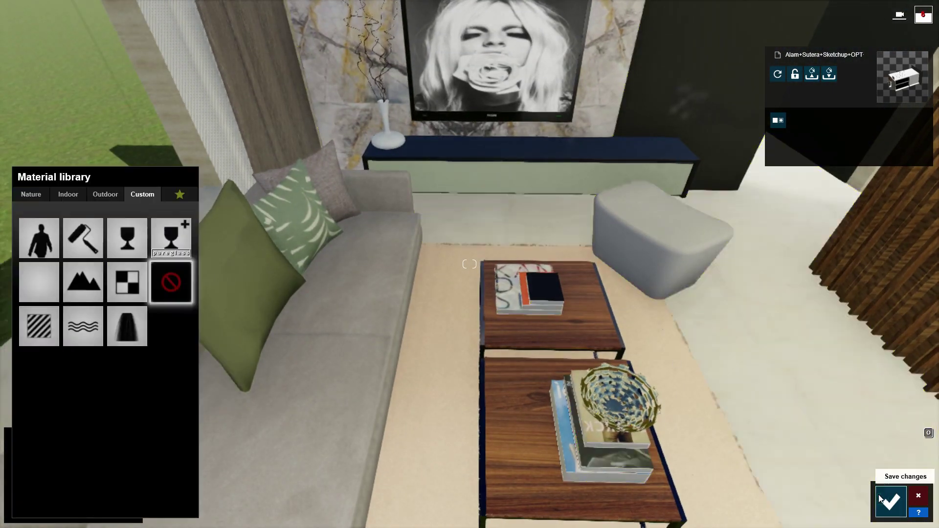
pyautogui.click(890, 501)
pyautogui.click(32, 457)
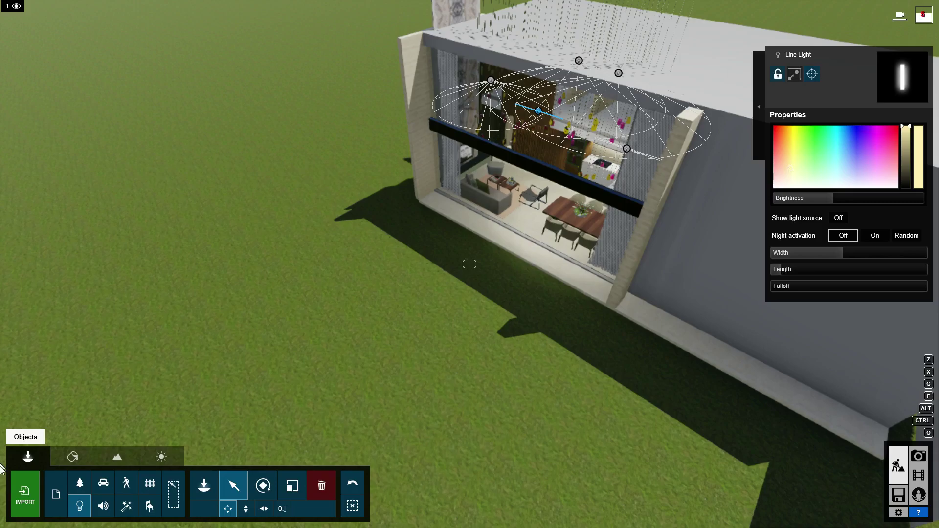
# Plant three trees on the lawn near the building.
pyautogui.click(206, 486)
pyautogui.click(61, 385)
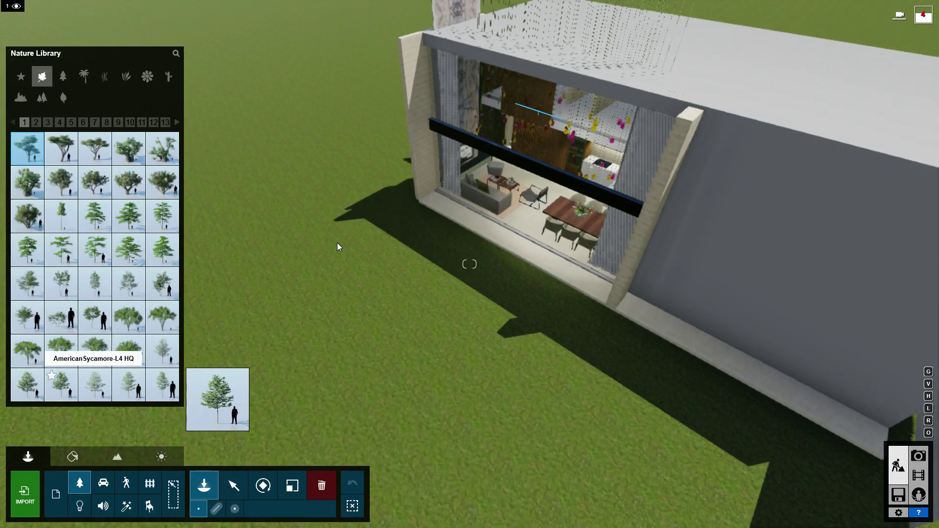
pyautogui.click(294, 191)
pyautogui.click(326, 320)
pyautogui.click(536, 332)
# Place an AmericanHolly RT Shrub row, rotate it along the facade, and move it beside the window.
pyautogui.click(126, 76)
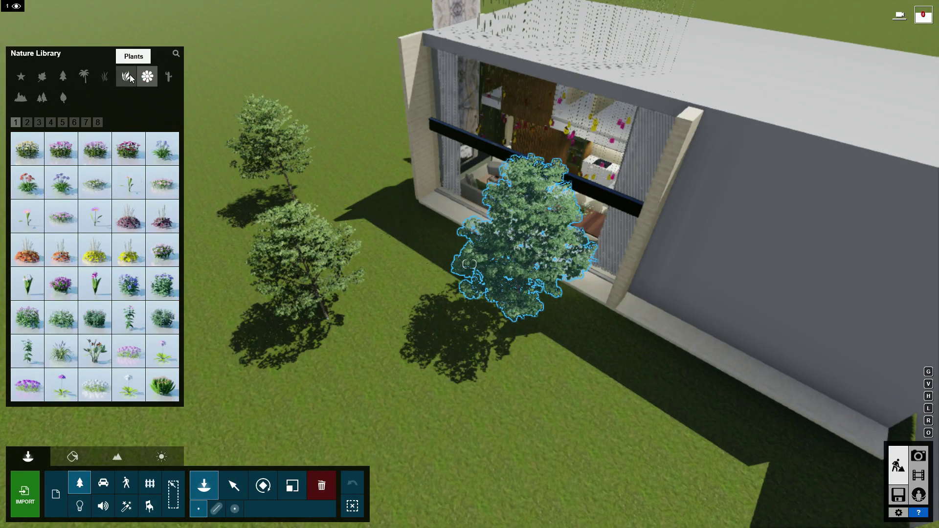
pyautogui.moveTo(342, 244)
pyautogui.mouseDown(button='right')
pyautogui.moveTo(470, 264)
pyautogui.moveTo(441, 245)
pyautogui.mouseUp(button='right')
pyautogui.click(162, 148)
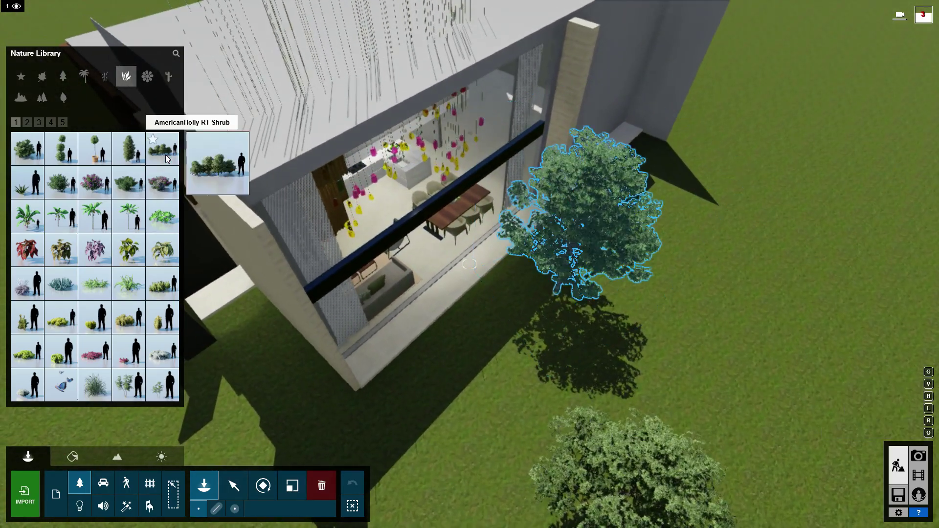
pyautogui.click(421, 382)
pyautogui.click(258, 486)
pyautogui.moveTo(391, 342); pyautogui.dragTo(533, 273)
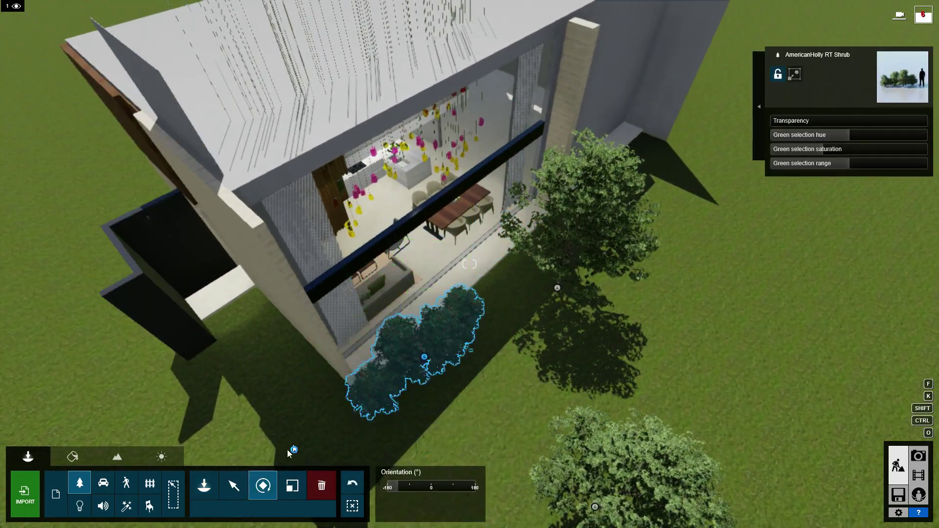
pyautogui.click(234, 486)
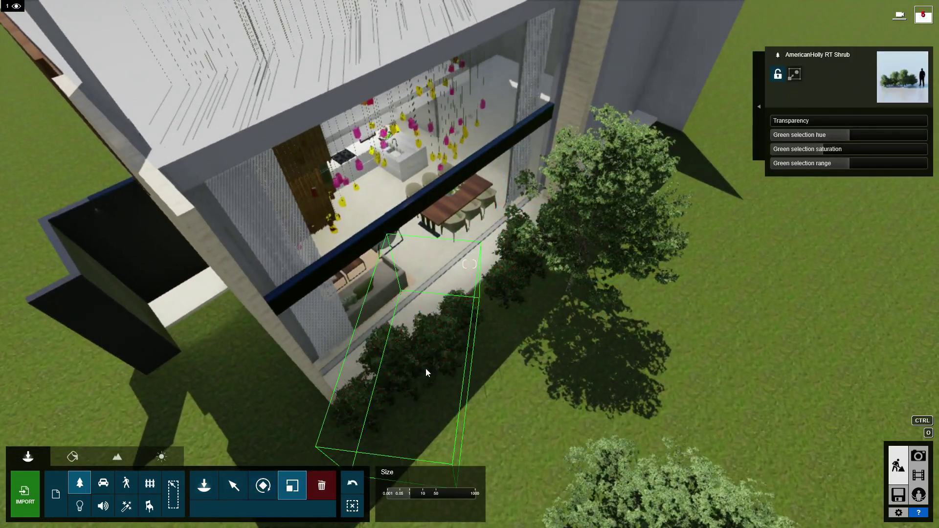
pyautogui.click(419, 371)
pyautogui.moveTo(536, 265); pyautogui.dragTo(508, 274)
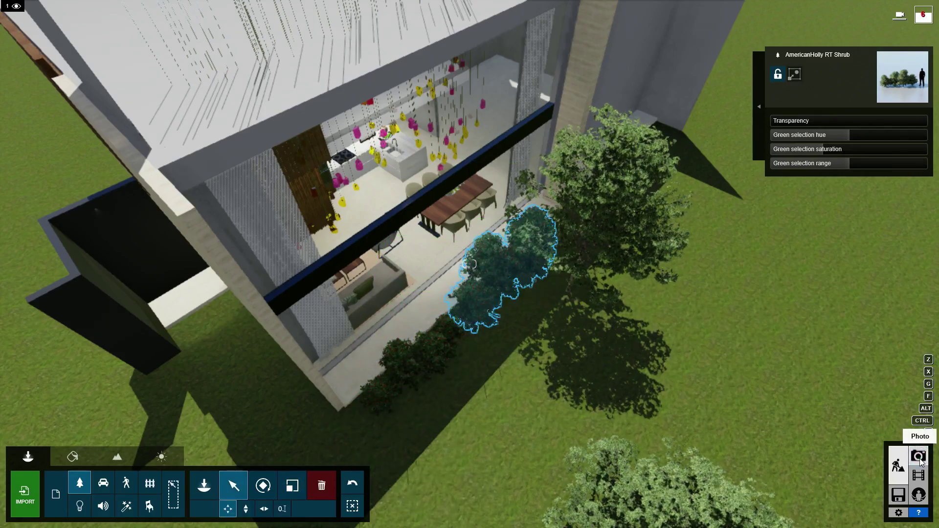
# Load photo 1, raise the camera toward the dining area, and set a 29.9mm focal length.
pyautogui.click(919, 457)
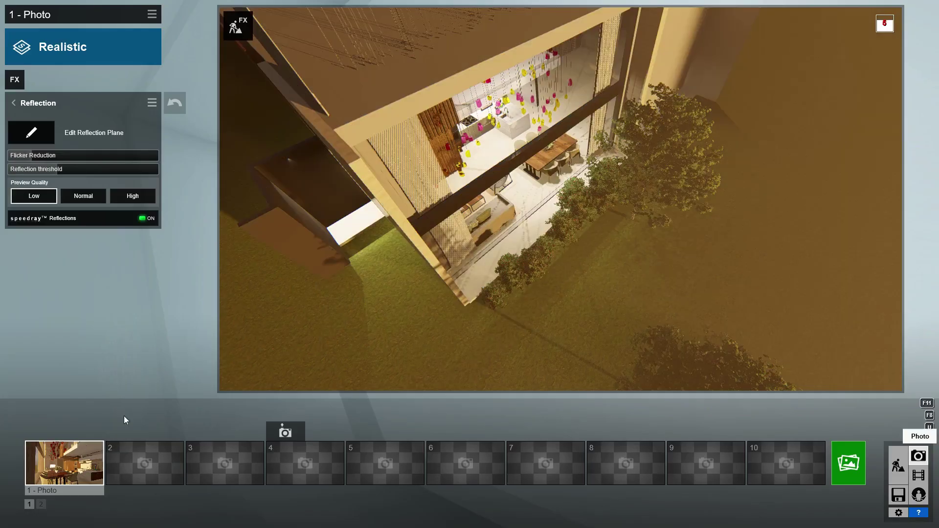
pyautogui.click(70, 468)
pyautogui.click(78, 103)
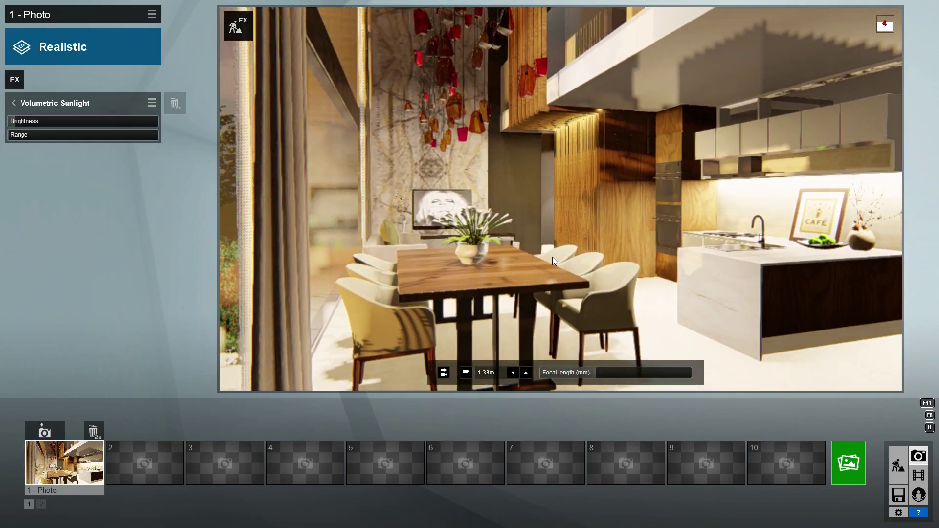
pyautogui.moveTo(553, 257); pyautogui.dragTo(560, 199, button='right')
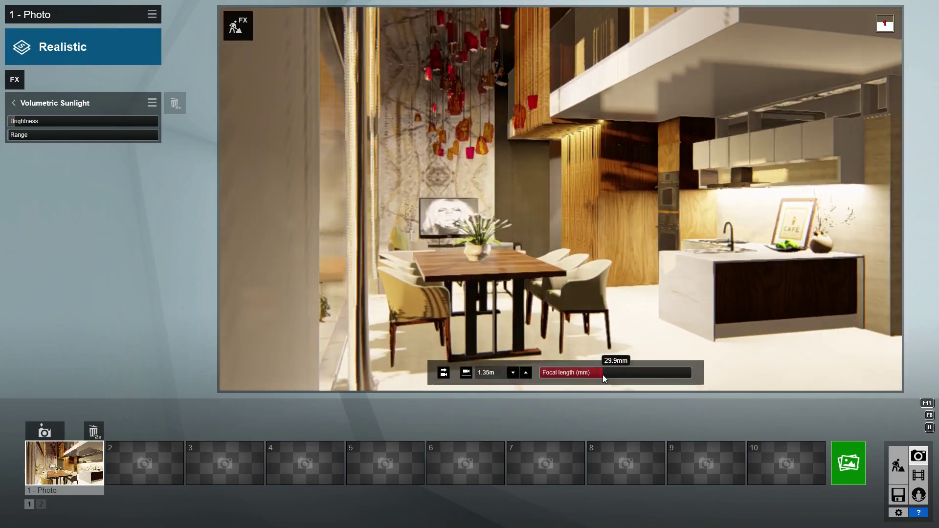
pyautogui.moveTo(603, 375); pyautogui.dragTo(561, 199, button='right')
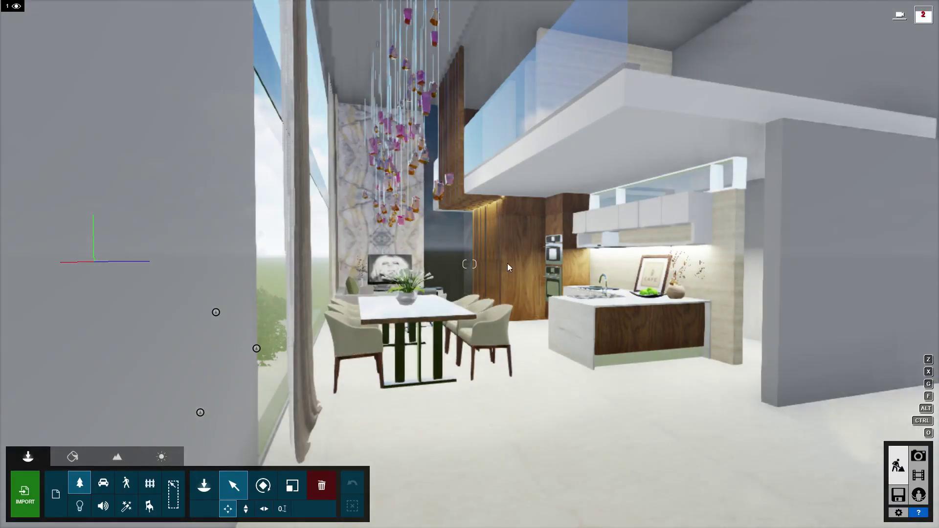
pyautogui.moveTo(507, 263); pyautogui.dragTo(521, 125, button='right')
# Set the under-cabinet line light brightness near 49.7 and review the hood strip and cabinet materials.
pyautogui.click(521, 125)
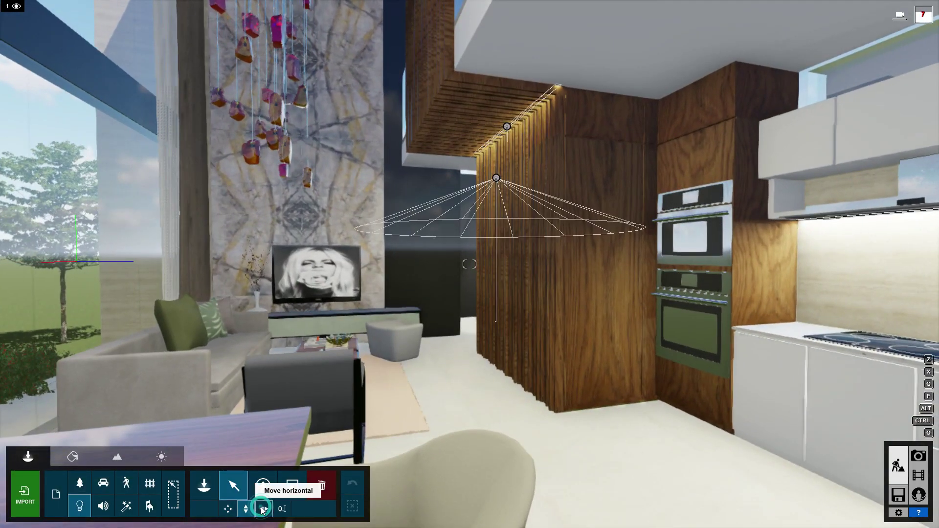
pyautogui.scroll(-3, 505, 131)
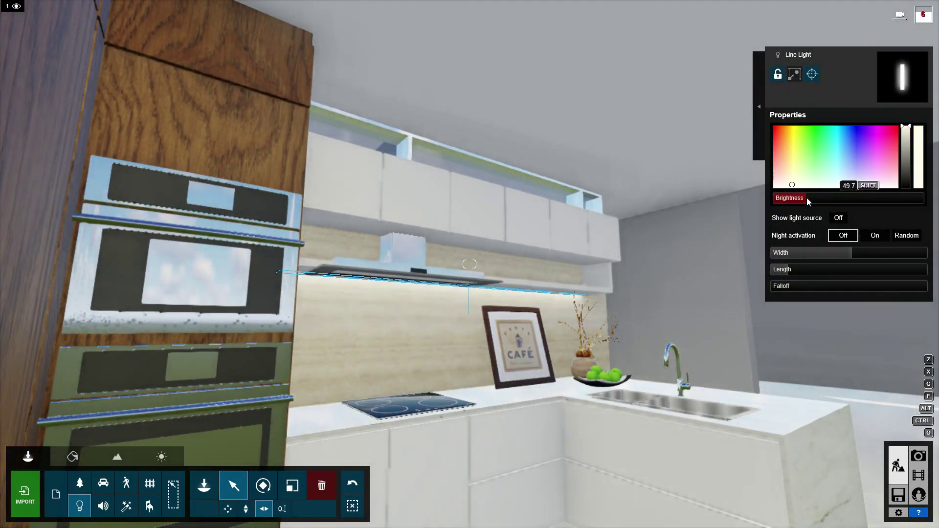
pyautogui.click(73, 456)
pyautogui.click(378, 325)
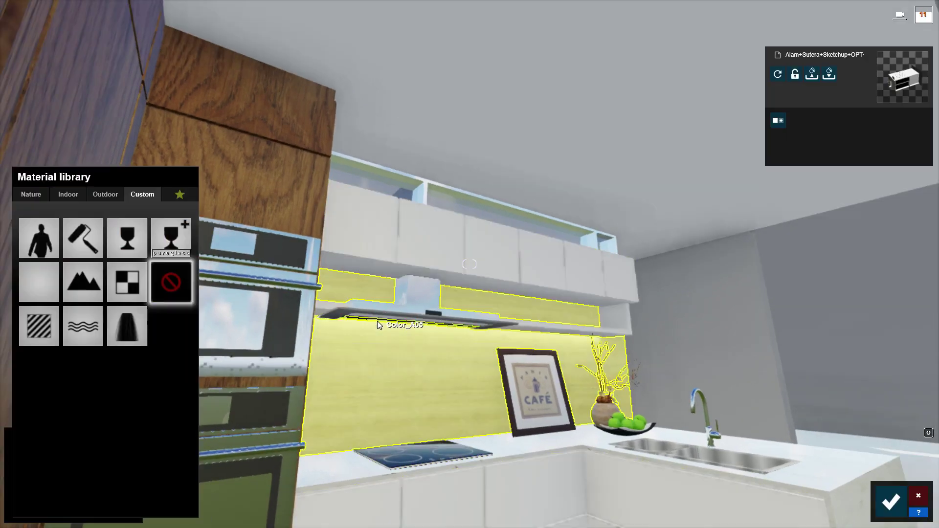
pyautogui.click(545, 482)
pyautogui.click(891, 501)
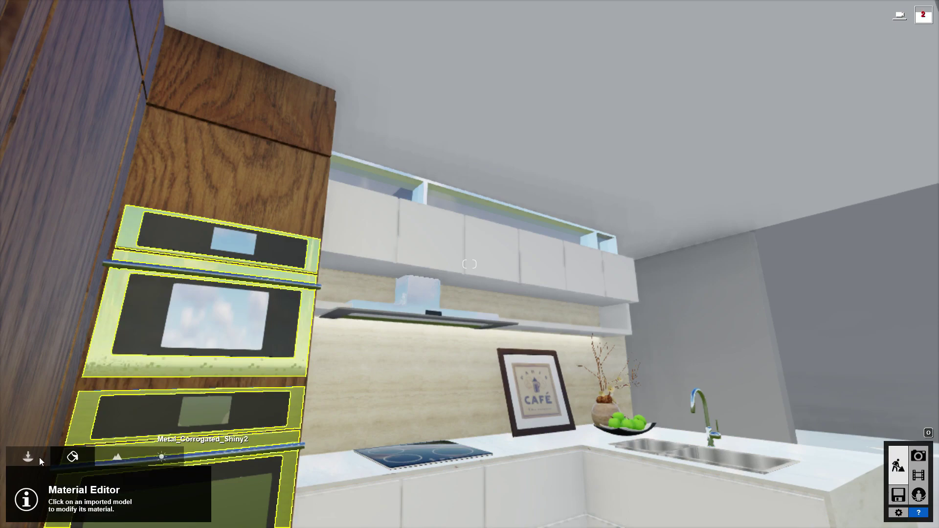
# Load photo 1 and render it as a desktop 1920x1080 JPG.
pyautogui.click(918, 456)
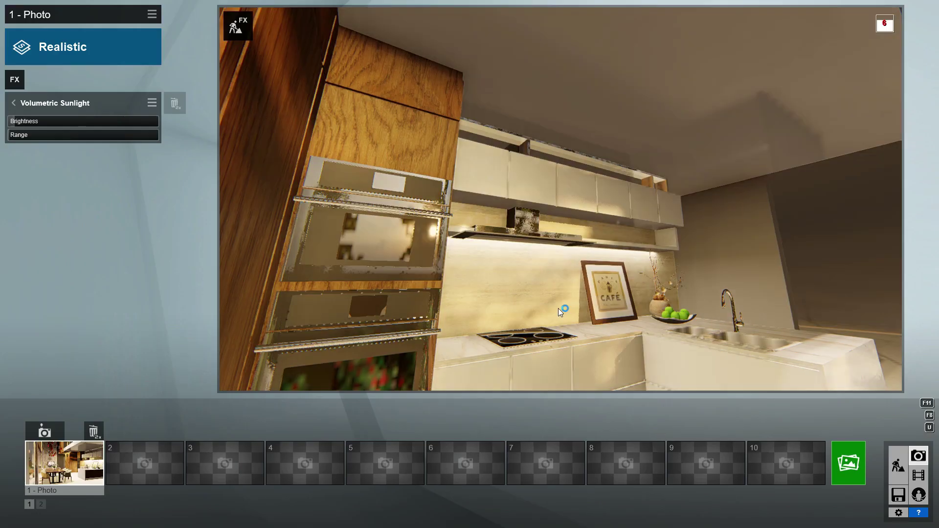
pyautogui.click(44, 426)
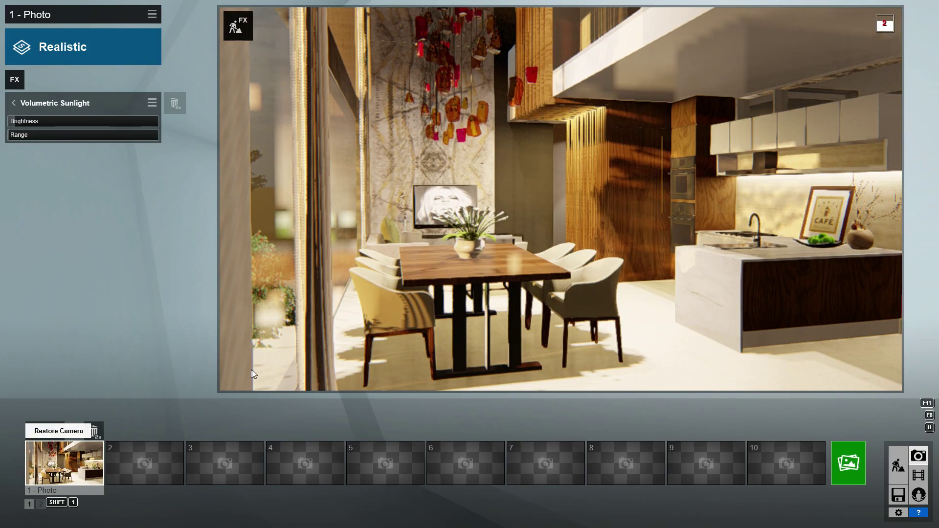
pyautogui.click(859, 457)
pyautogui.click(374, 391)
pyautogui.click(595, 403)
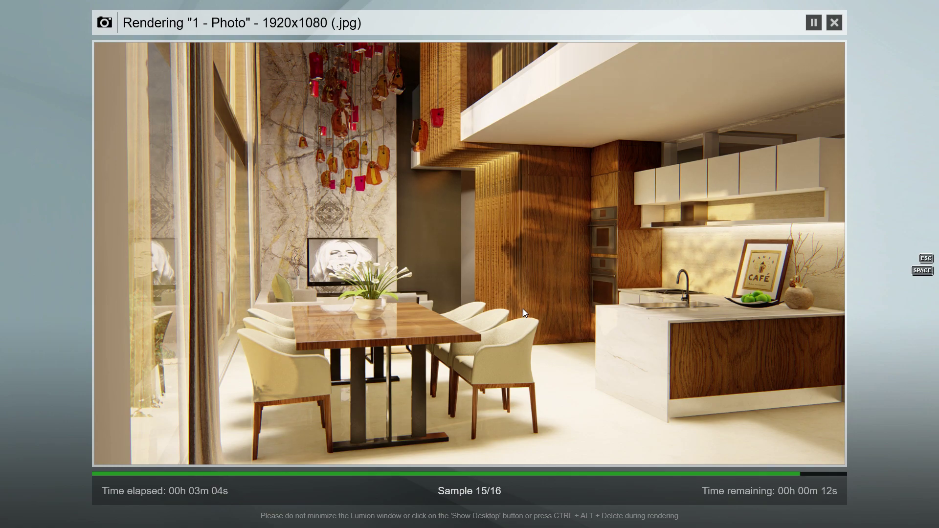
# Close the finished render, switch to SketchUp and orbit around the kitchen.
pyautogui.press('Escape')
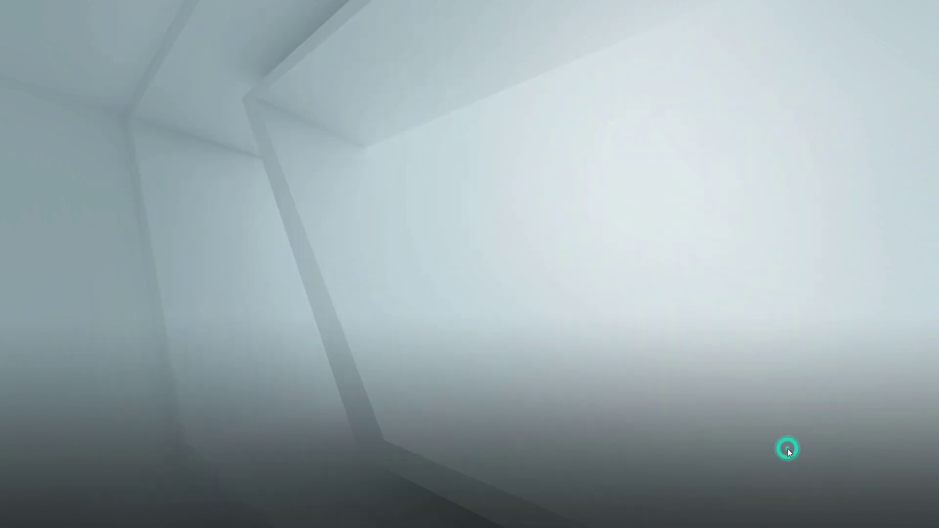
pyautogui.hotkey('alt', 'Tab')
pyautogui.scroll(10, 385, 265)
pyautogui.moveTo(384, 265)
pyautogui.mouseDown(button='middle')
pyautogui.moveTo(285, 345)
pyautogui.moveTo(438, 409)
pyautogui.mouseUp(button='middle')
# Search 3D Warehouse for 'cozinha' models and download a light model.
pyautogui.click(353, 31)
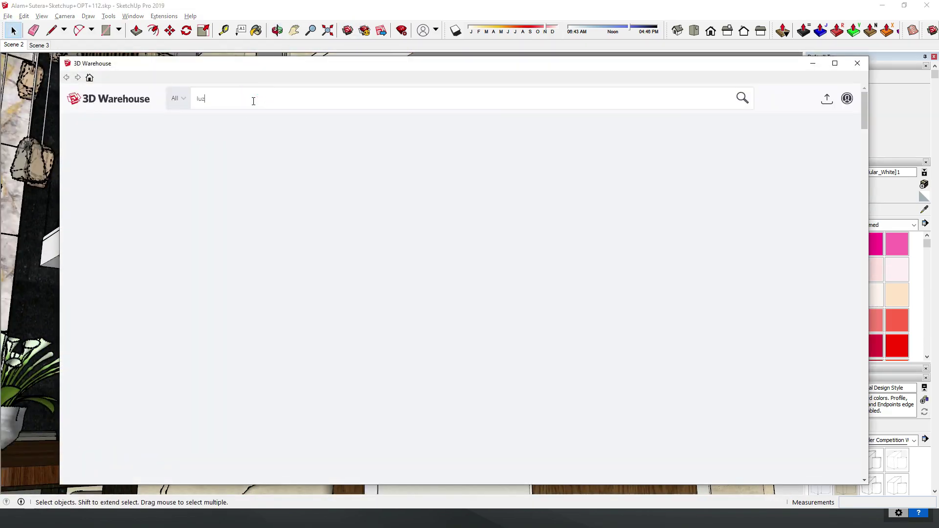
pyautogui.write(' cozinha')
pyautogui.press('Return')
pyautogui.scroll(-3, 812, 234)
pyautogui.scroll(-4, 342, 157)
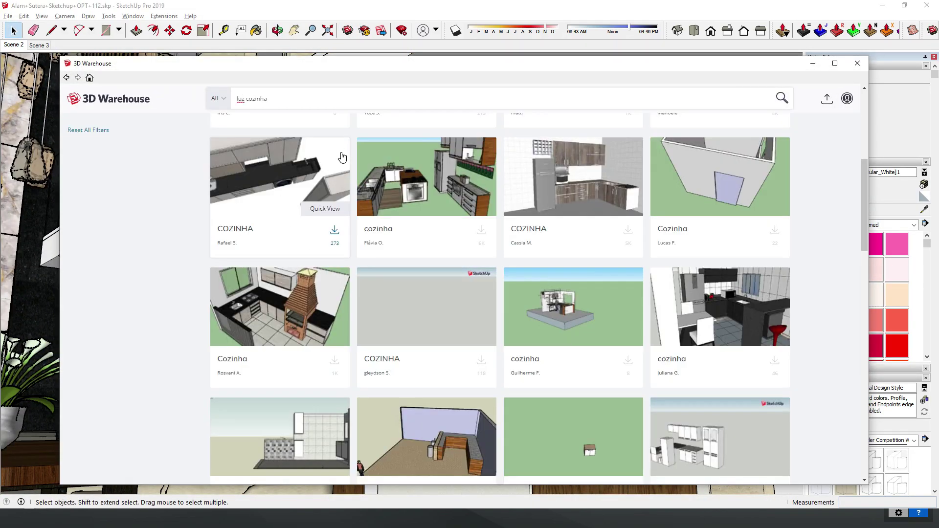
pyautogui.scroll(-3, 806, 205)
pyautogui.scroll(-5, 806, 206)
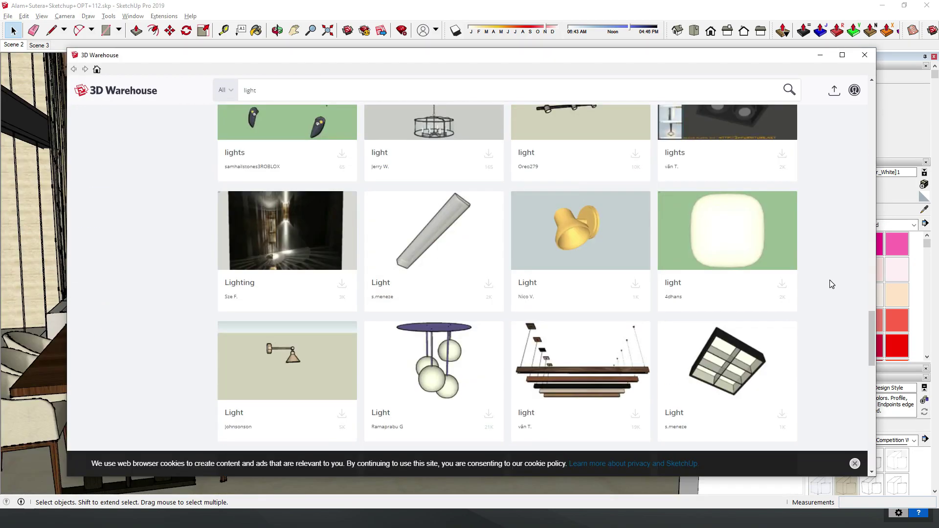
pyautogui.scroll(-3, 831, 284)
pyautogui.scroll(-2, 832, 289)
pyautogui.scroll(-5, 837, 296)
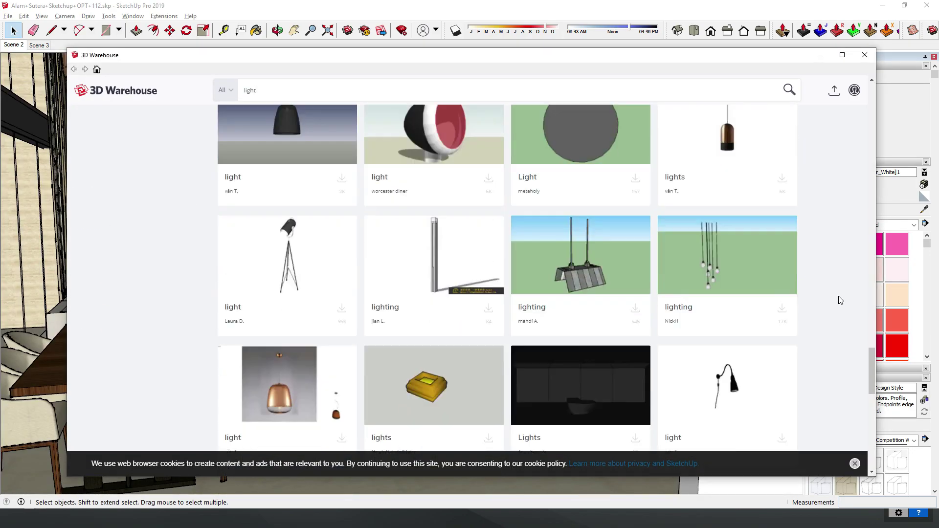
pyautogui.scroll(-3, 841, 300)
pyautogui.scroll(-3, 840, 300)
pyautogui.click(488, 272)
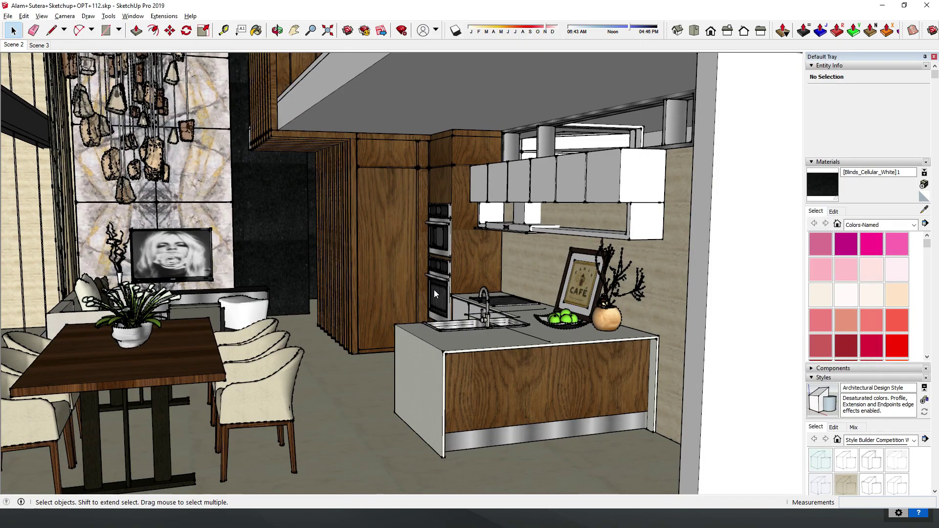
# Select the placed light component and lower the view over the kitchen counter.
pyautogui.scroll(2, 433, 290)
pyautogui.scroll(5, 325, 266)
pyautogui.click(326, 267)
pyautogui.scroll(-4, 405, 258)
pyautogui.scroll(1, 405, 258)
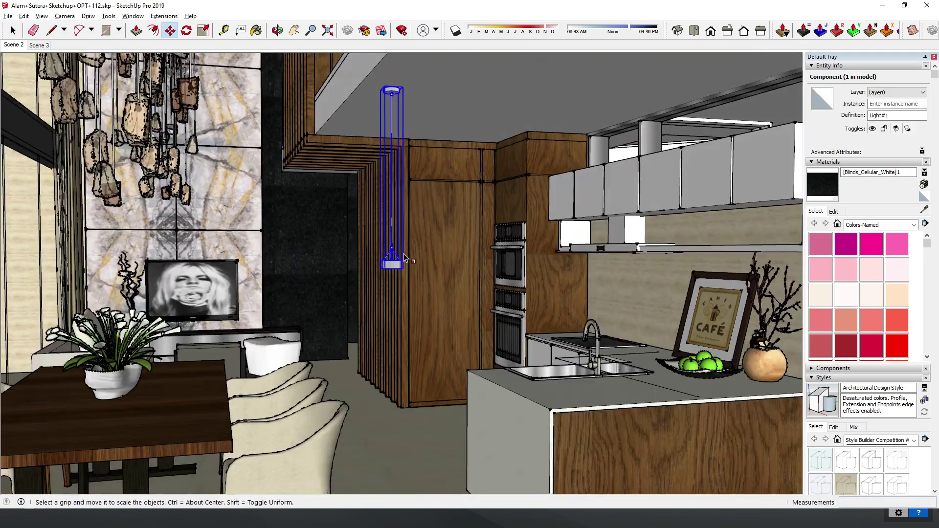
pyautogui.keyDown('shift'); pyautogui.moveTo(405, 258); pyautogui.dragTo(342, 220, button='middle'); pyautogui.keyUp('shift')
# Copy the ring pendant light with Move plus Ctrl so a second one hangs above the counter.
pyautogui.press('space')
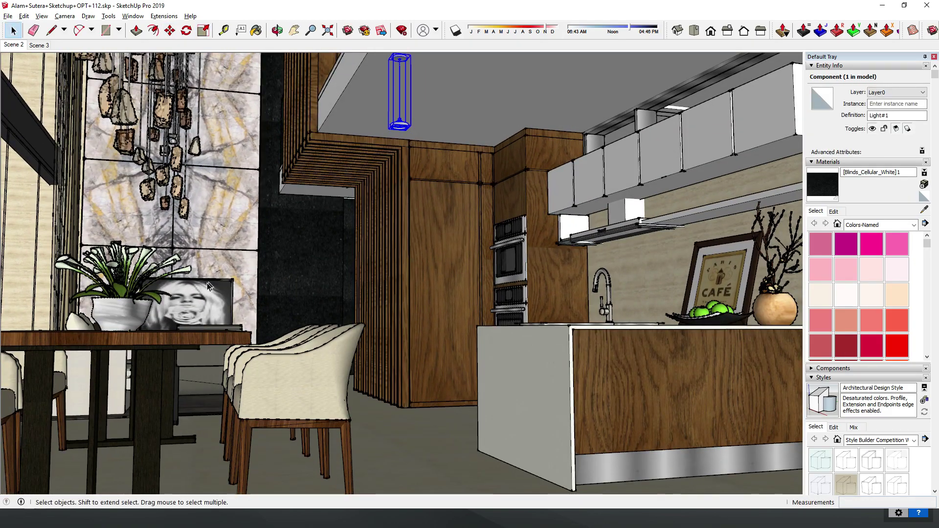
pyautogui.press('m')
pyautogui.click(400, 105)
pyautogui.moveTo(400, 105); pyautogui.dragTo(481, 202, button='middle')
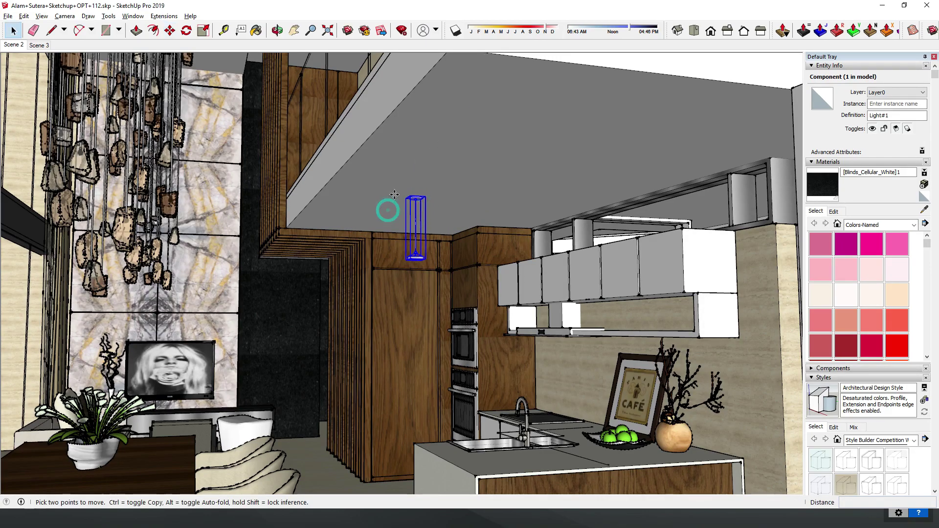
pyautogui.press('ctrl')
pyautogui.click(424, 218)
pyautogui.moveTo(423, 218); pyautogui.dragTo(489, 274, button='middle')
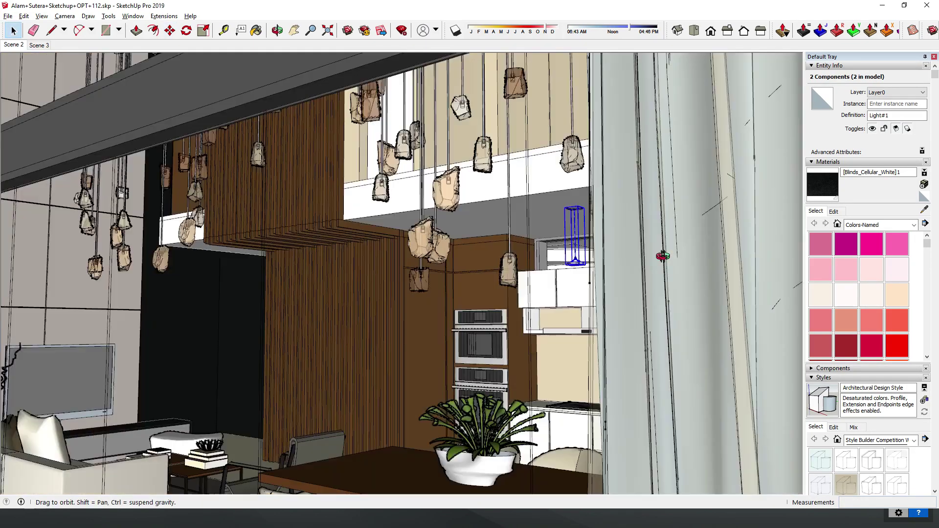
pyautogui.press('space')
pyautogui.press('m')
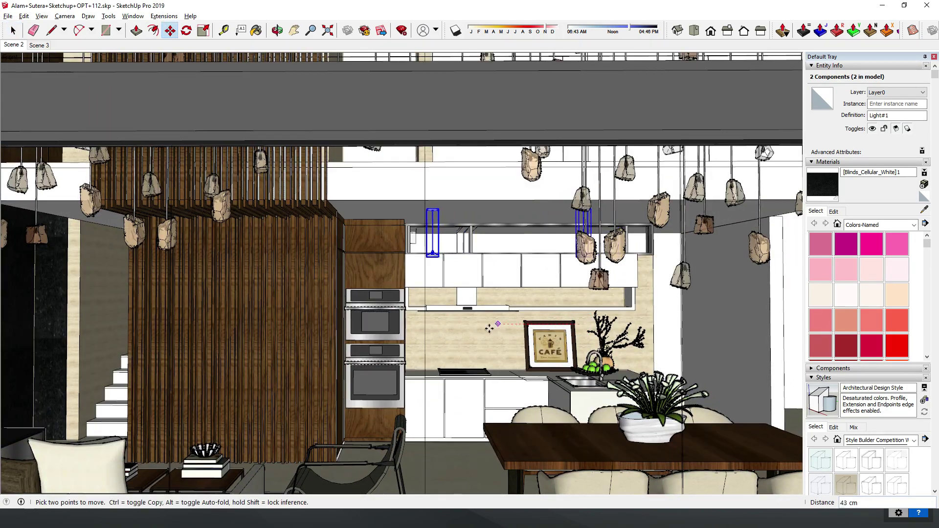
pyautogui.press('space')
pyautogui.moveTo(434, 230)
pyautogui.mouseDown(button='middle')
pyautogui.moveTo(469, 230)
pyautogui.moveTo(251, 329)
pyautogui.moveTo(377, 264)
pyautogui.moveTo(331, 397)
pyautogui.mouseUp(button='middle')
# Download the SOLVEIG LIGHT floor lamp from 3D Warehouse and load it into the model.
pyautogui.press('b')
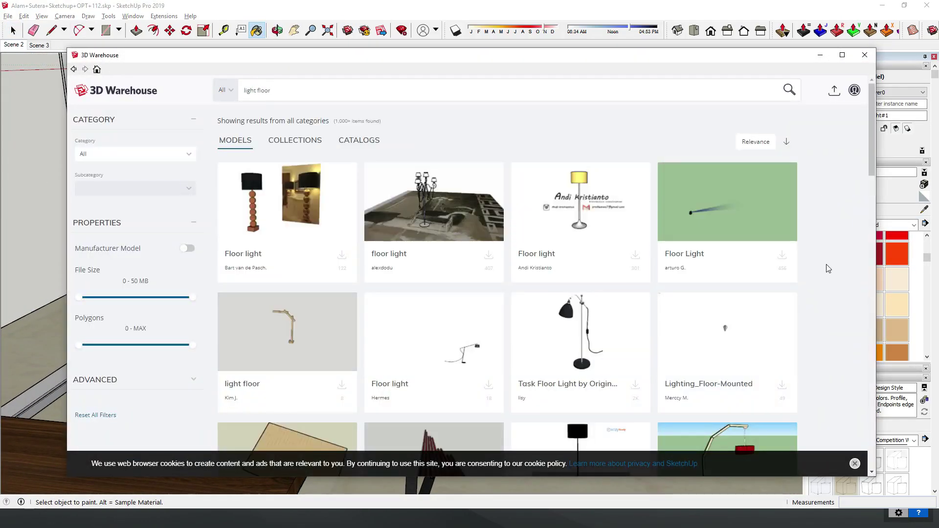
pyautogui.scroll(-5, 827, 266)
pyautogui.scroll(-5, 827, 266)
pyautogui.scroll(-5, 829, 266)
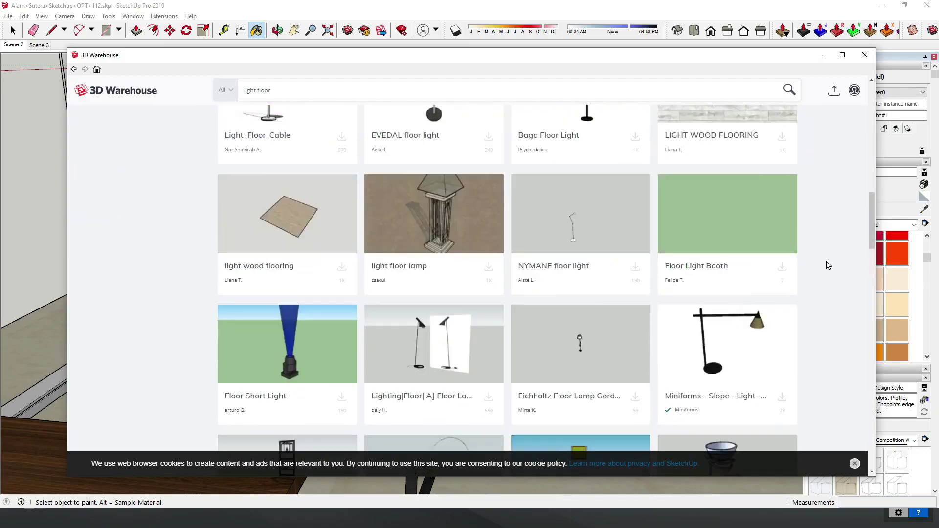
pyautogui.scroll(-4, 826, 274)
pyautogui.scroll(-5, 826, 286)
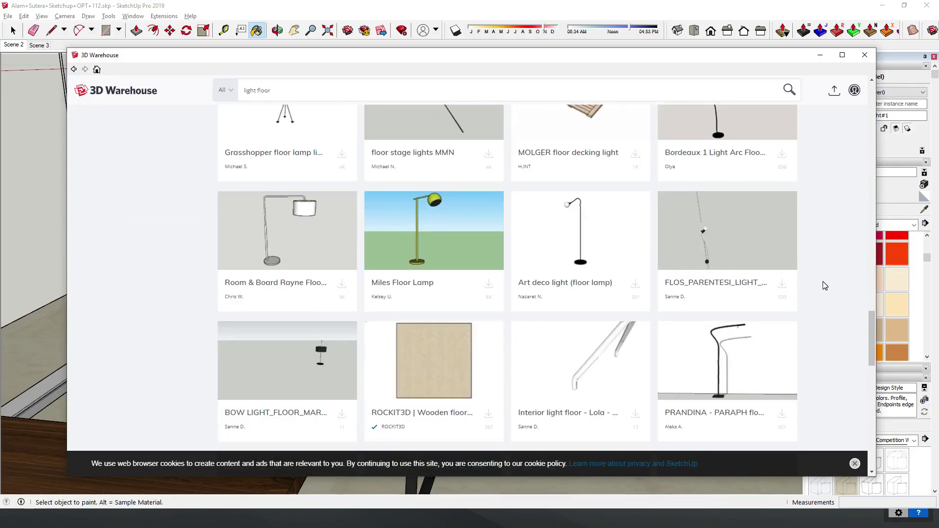
pyautogui.scroll(-5, 824, 286)
pyautogui.scroll(-5, 825, 285)
pyautogui.scroll(-5, 823, 286)
pyautogui.click(488, 265)
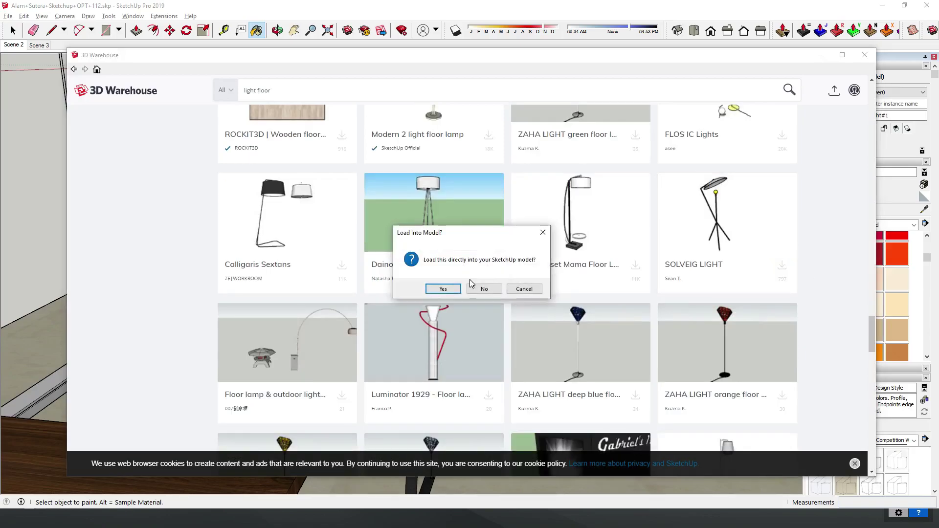
pyautogui.click(446, 288)
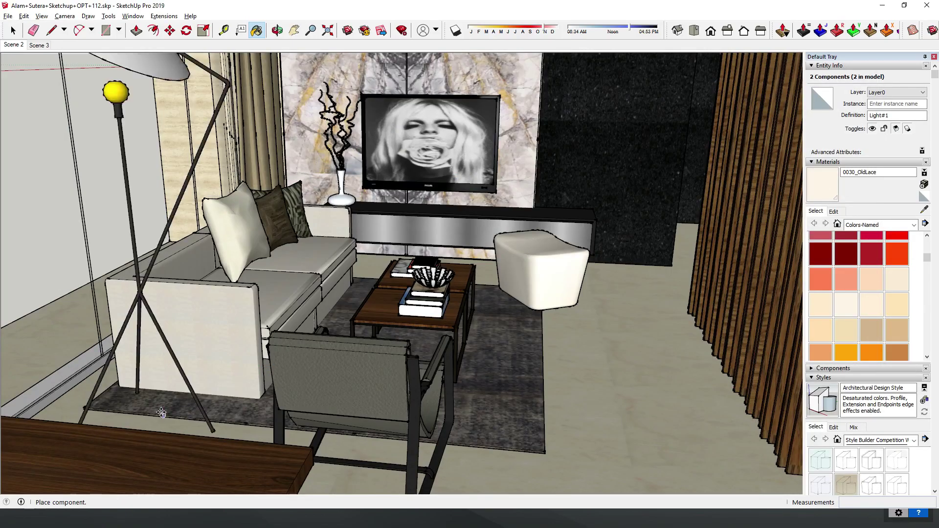
# Place the floor lamp in the living room, then rotate and move it beside the sofa.
pyautogui.moveTo(210, 430); pyautogui.dragTo(514, 438, button='middle')
pyautogui.scroll(-3, 514, 438)
pyautogui.press('q')
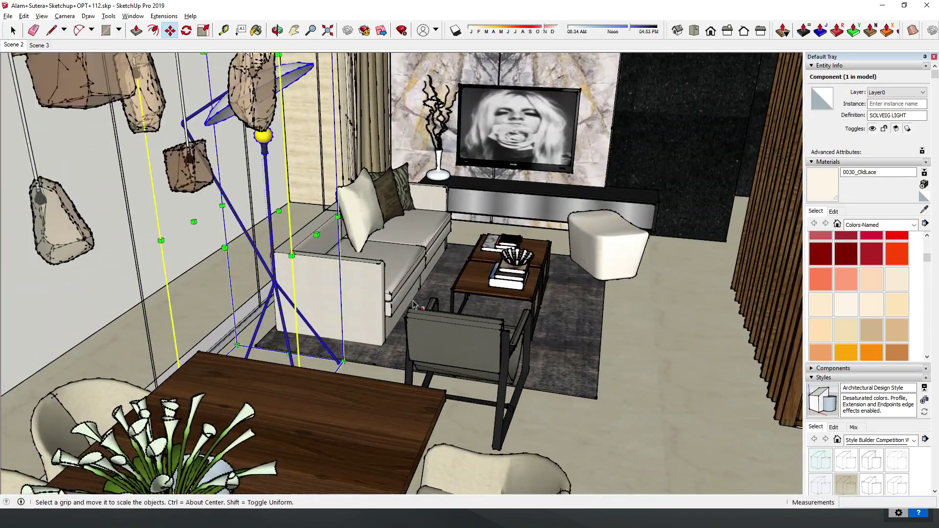
pyautogui.scroll(-3, 269, 444)
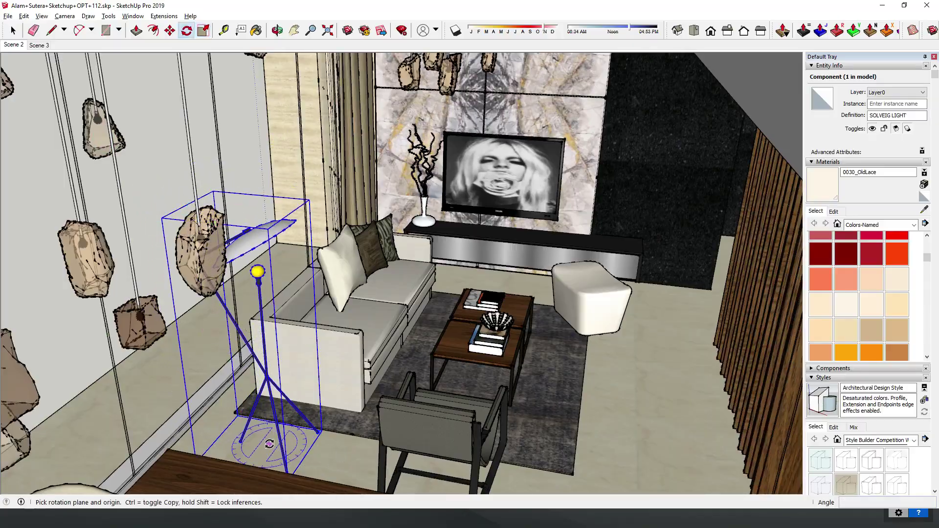
pyautogui.click(269, 444)
pyautogui.click(629, 394)
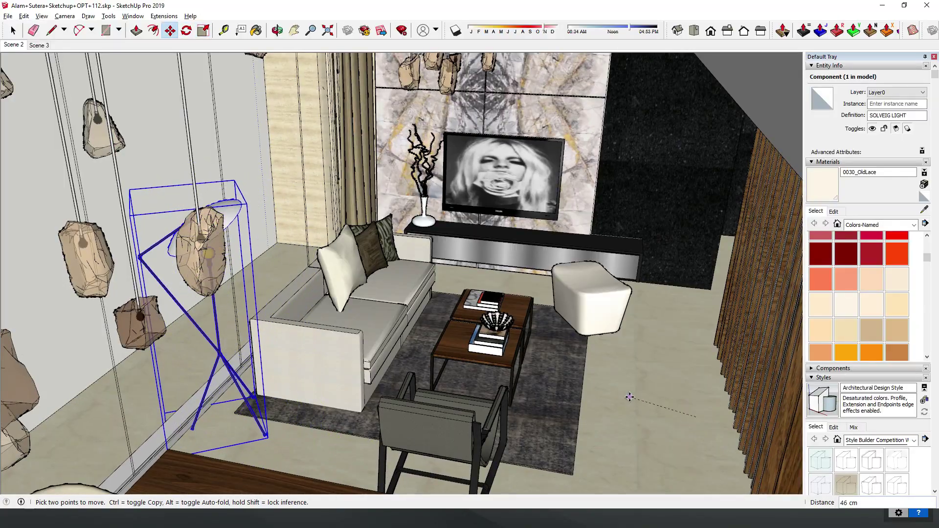
pyautogui.moveTo(629, 395)
pyautogui.mouseDown(button='middle')
pyautogui.moveTo(442, 461)
pyautogui.moveTo(343, 342)
pyautogui.moveTo(455, 227)
pyautogui.moveTo(431, 147)
pyautogui.mouseUp(button='middle')
pyautogui.press('m')
pyautogui.press('space')
pyautogui.scroll(-3, 456, 228)
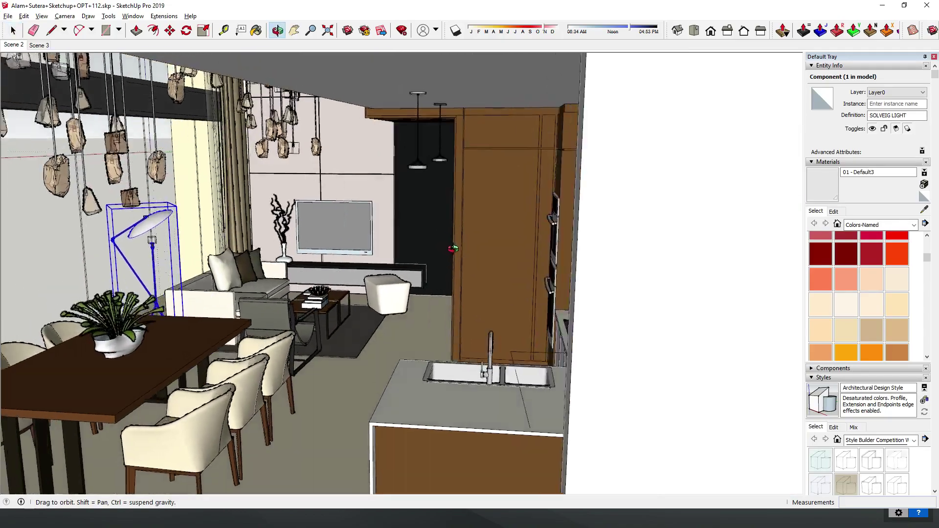
pyautogui.click(434, 126)
pyautogui.press('m')
pyautogui.click(434, 126)
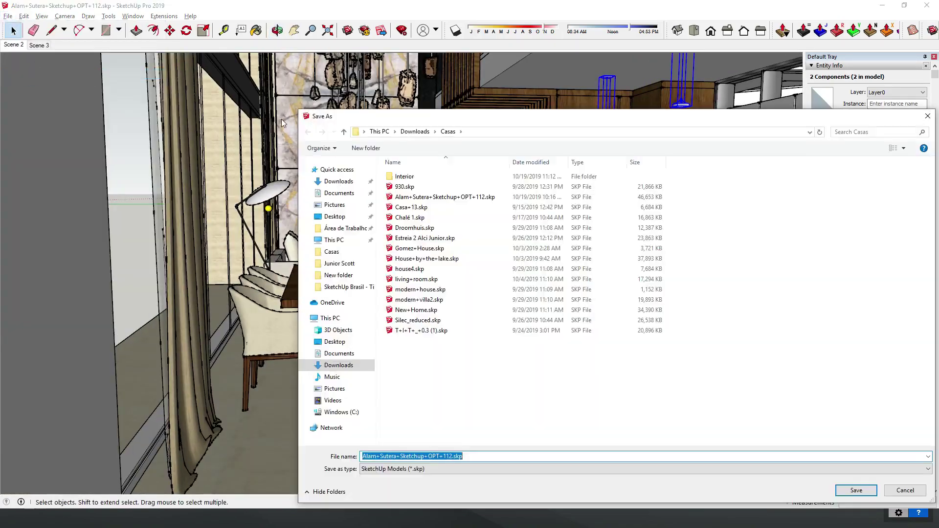
# Save as Alam+Sutera+Sketchup+OPT+112.skp and confirm replacing the existing file.
pyautogui.click(856, 491)
pyautogui.click(489, 260)
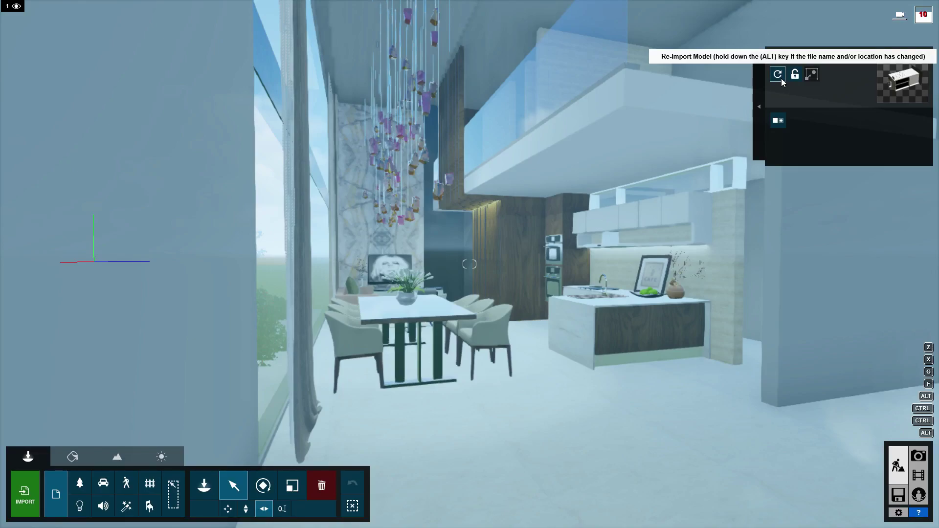
# Re-import the updated model and cover the ottoman in Polii Fabric Linen 001 2k.
pyautogui.click(782, 78)
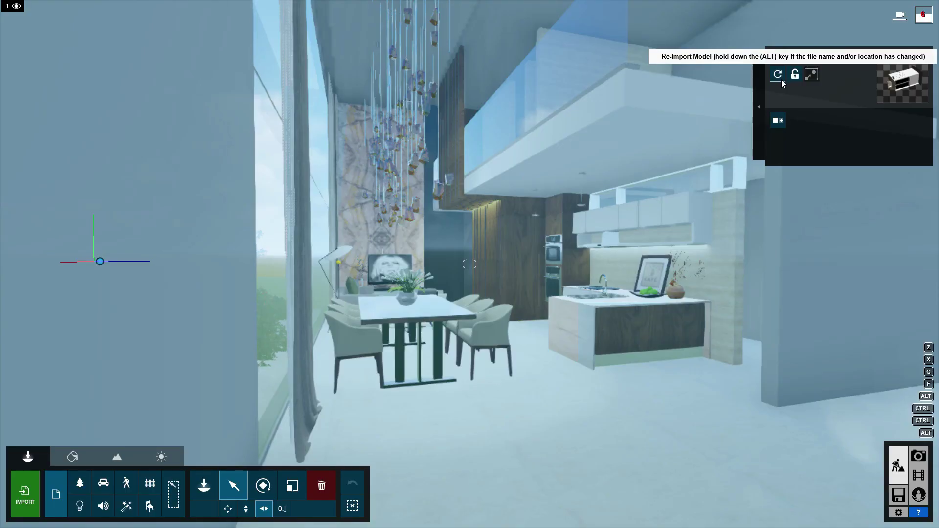
pyautogui.click(72, 457)
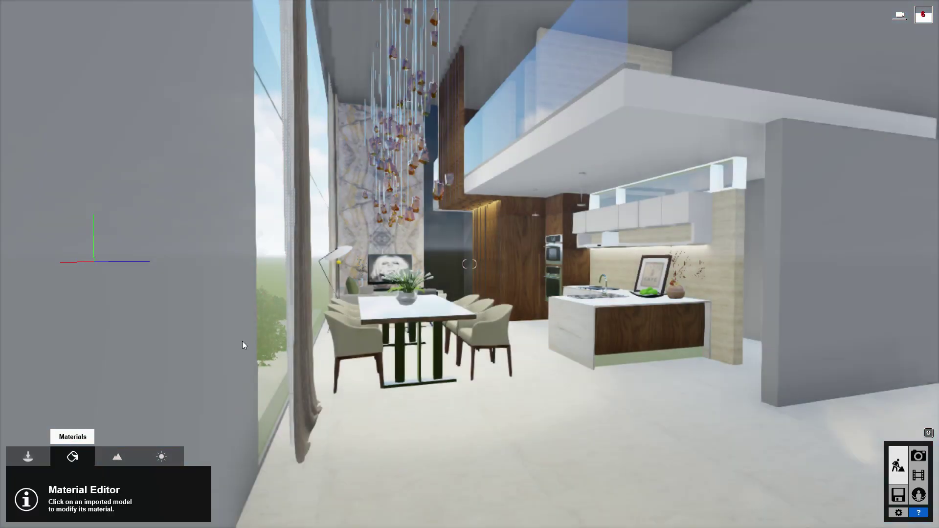
pyautogui.click(389, 268)
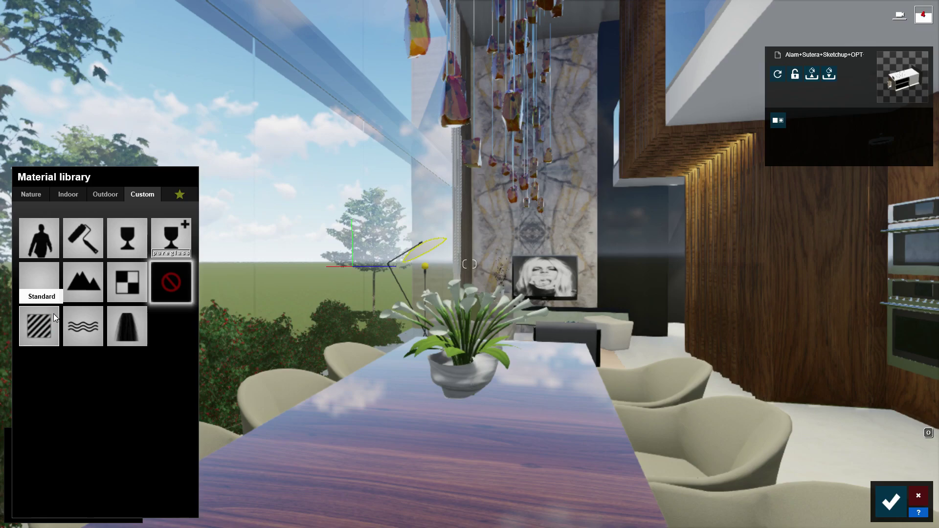
pyautogui.click(51, 314)
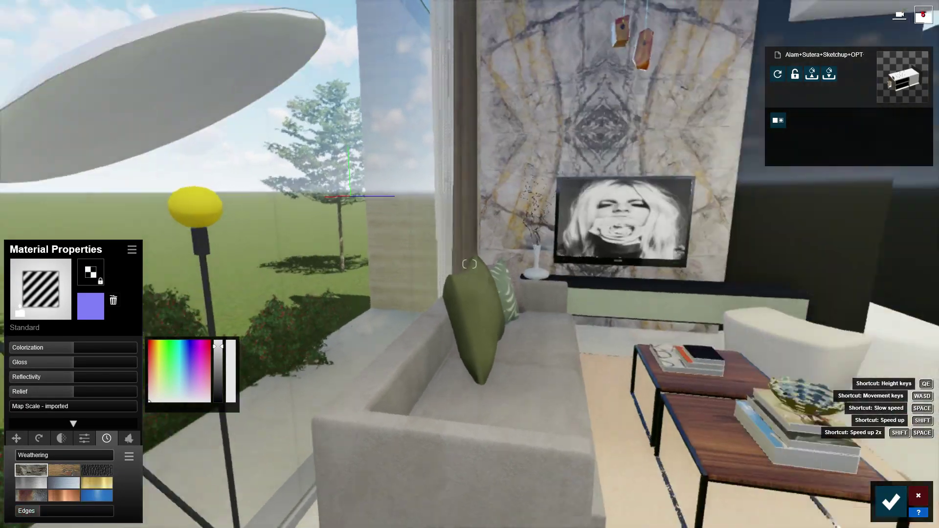
pyautogui.click(41, 290)
pyautogui.click(68, 194)
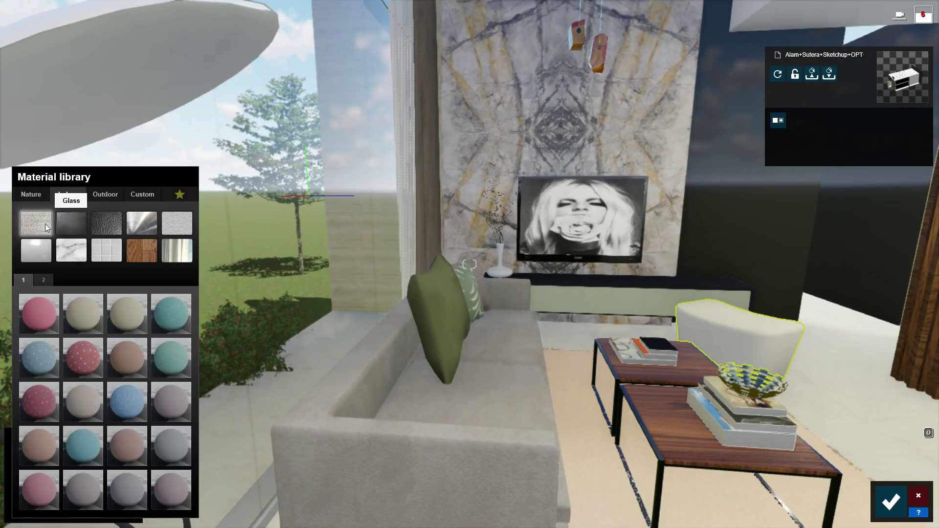
pyautogui.click(137, 360)
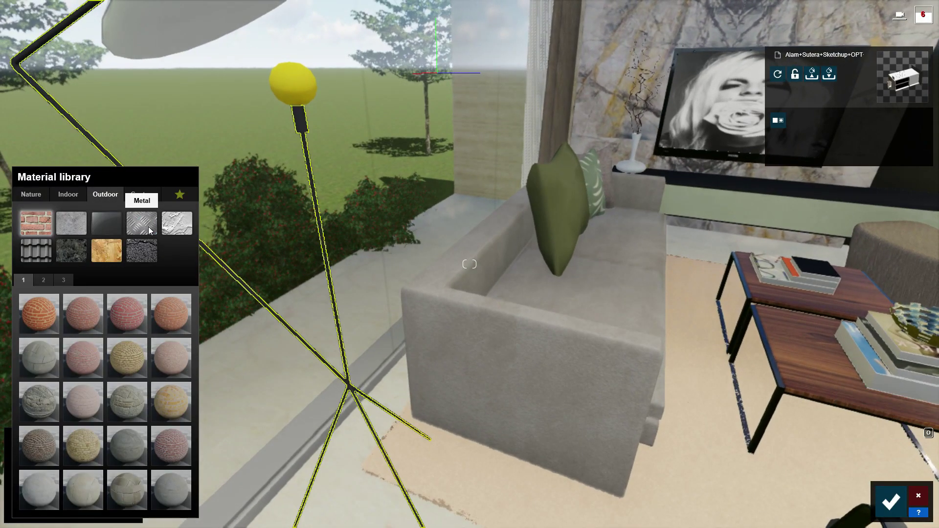
# Give the floor lamp's globe a Standard material coloured orange.
pyautogui.click(141, 223)
pyautogui.click(63, 279)
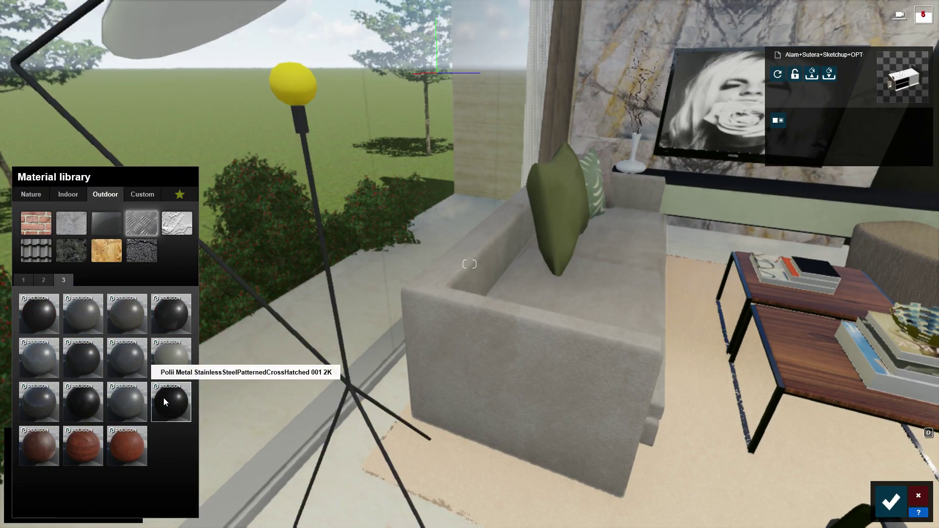
pyautogui.click(296, 78)
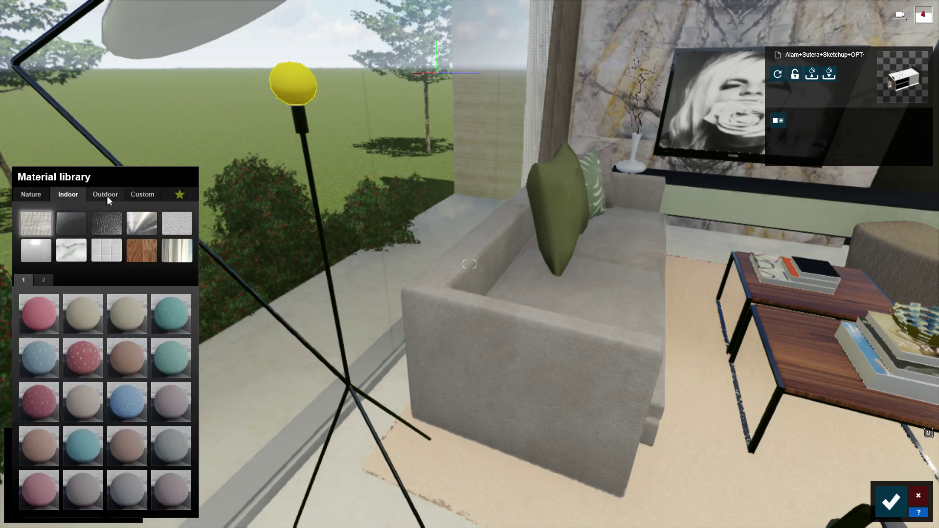
pyautogui.click(143, 194)
pyautogui.click(47, 325)
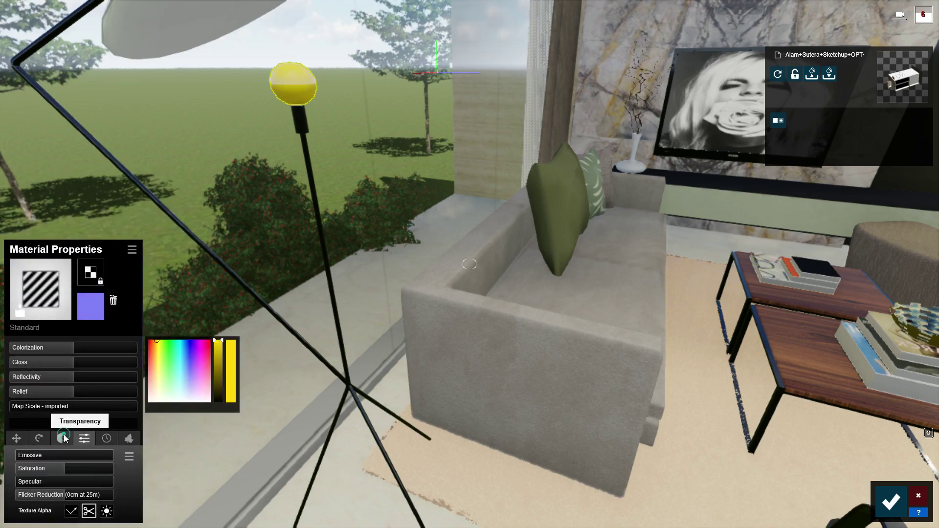
pyautogui.click(84, 439)
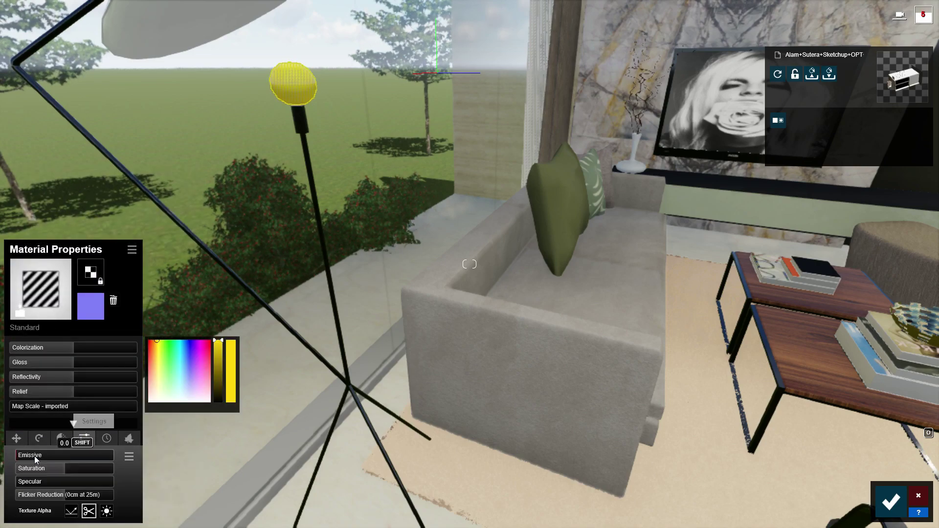
pyautogui.click(154, 348)
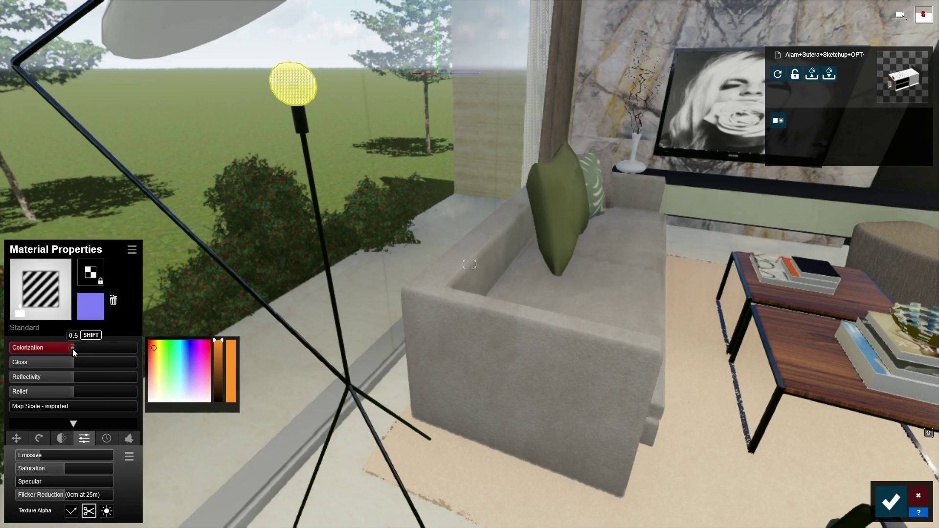
pyautogui.click(107, 438)
# Select the lamp again and browse the second page of Indoor materials.
pyautogui.moveTo(293, 430); pyautogui.dragTo(609, 432, button='right')
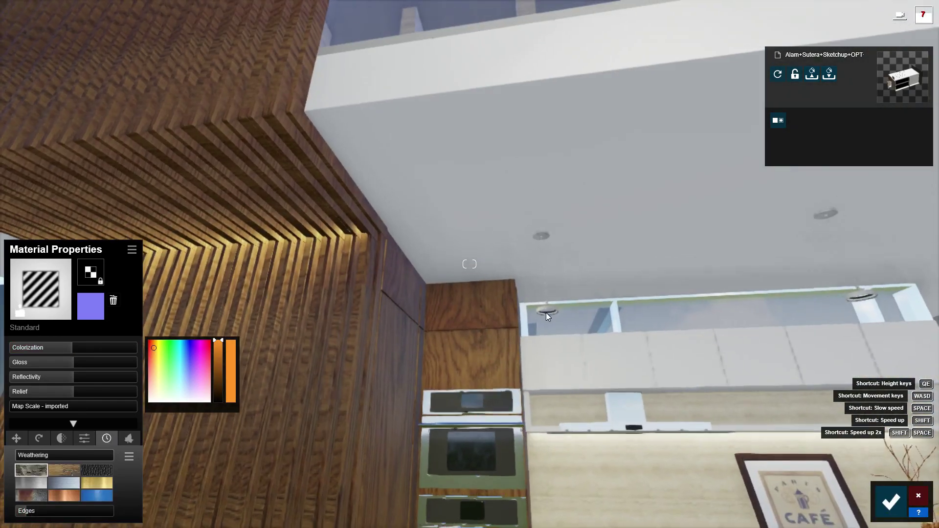
pyautogui.click(609, 432)
pyautogui.click(142, 222)
pyautogui.click(43, 280)
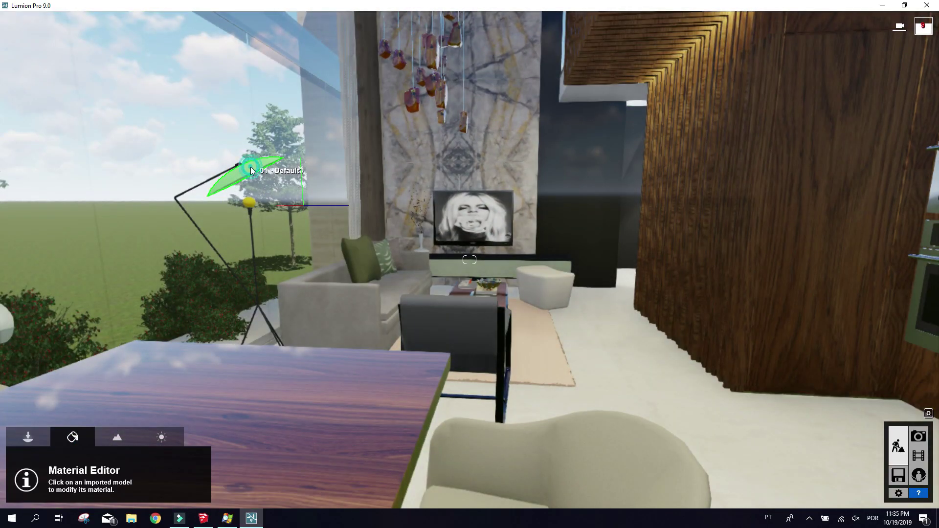
# Apply a Standard material to the lamp's yellow globe and set its colour to orange.
pyautogui.click(250, 170)
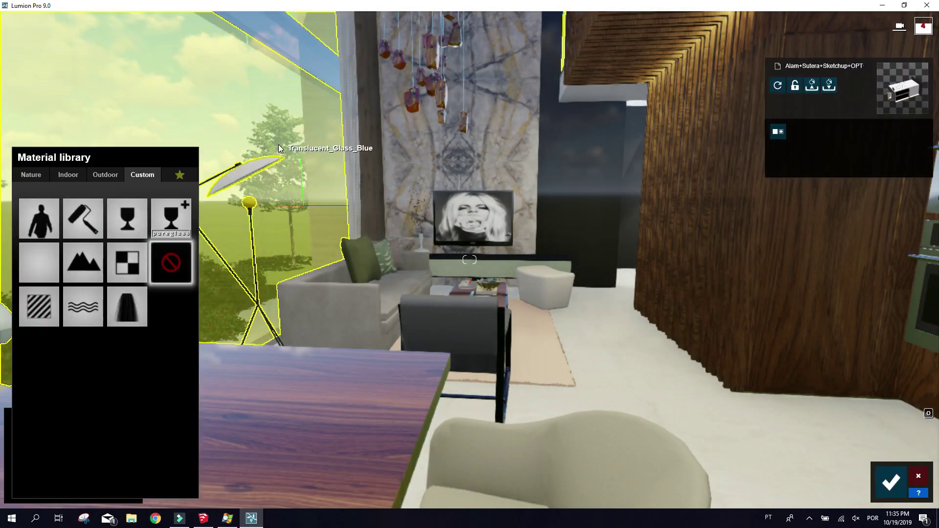
pyautogui.click(40, 308)
pyautogui.click(251, 213)
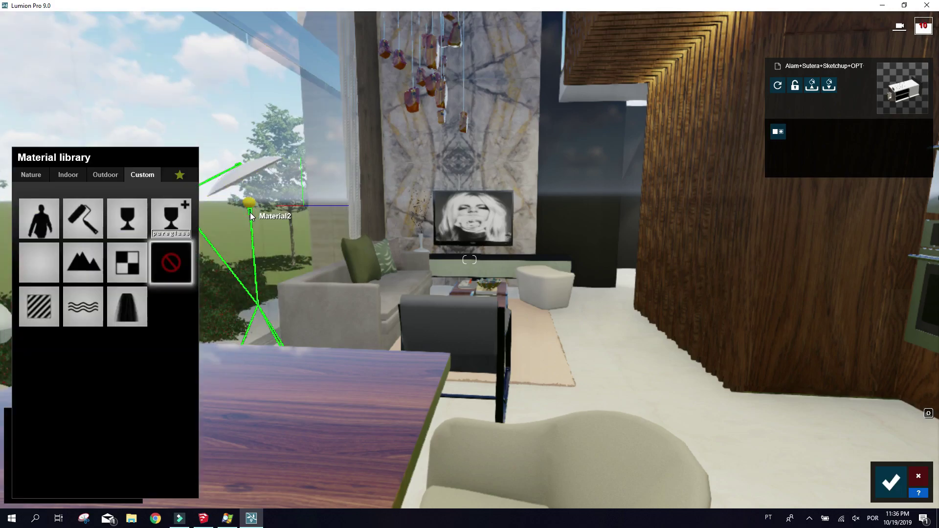
pyautogui.click(94, 175)
pyautogui.click(63, 261)
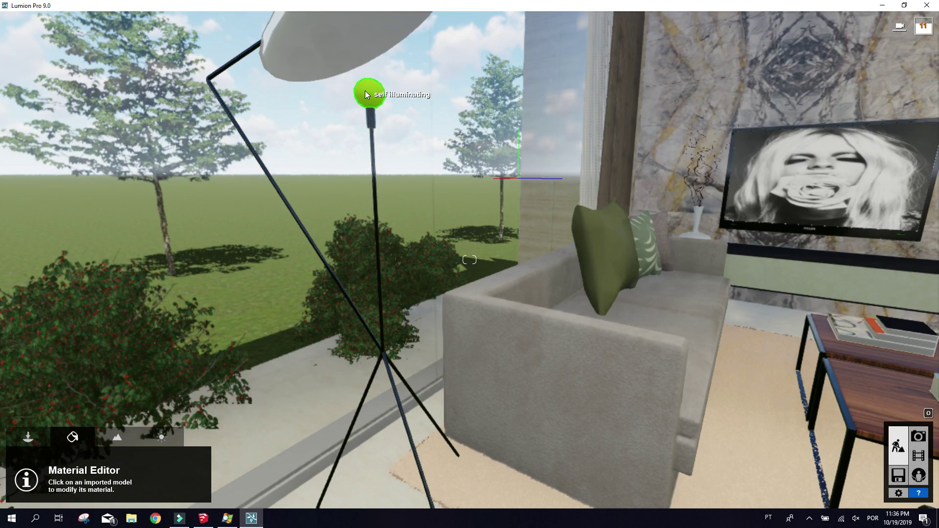
pyautogui.click(365, 91)
pyautogui.click(36, 308)
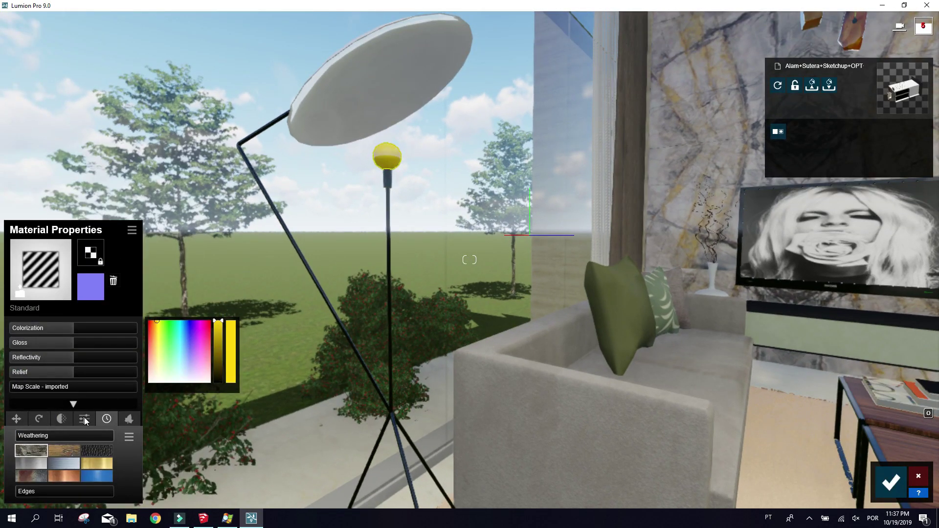
pyautogui.click(153, 336)
pyautogui.click(84, 419)
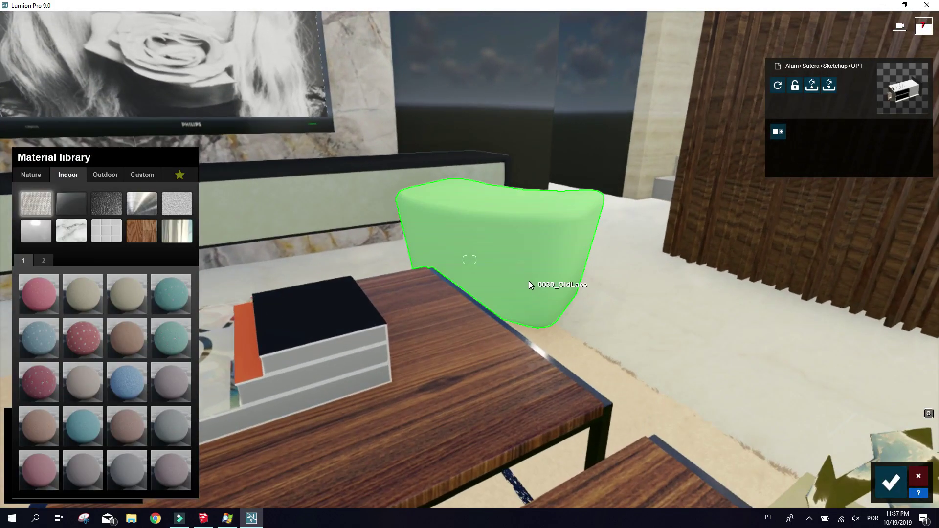
# Cover the ottoman in Polii Fabric Wrinkled 005 3k from Indoor fabrics page 2.
pyautogui.click(529, 284)
pyautogui.click(43, 260)
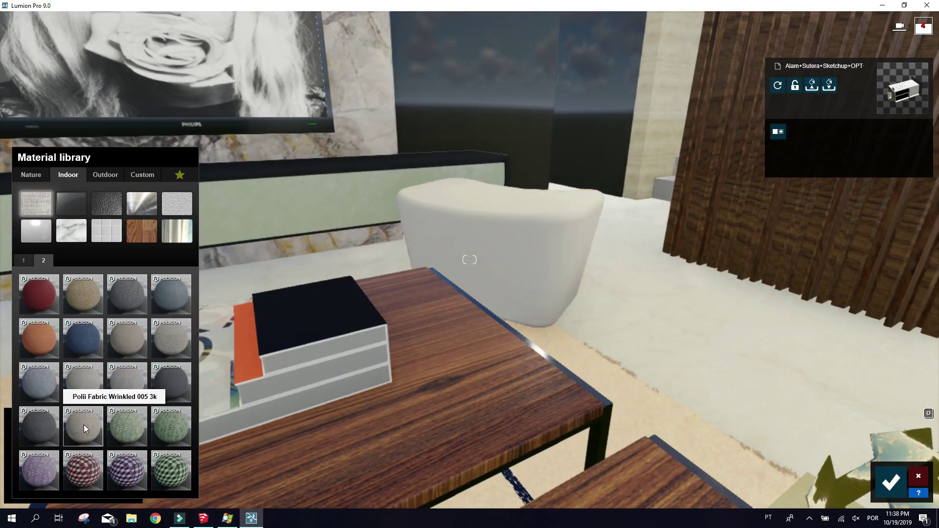
pyautogui.click(84, 425)
pyautogui.click(107, 419)
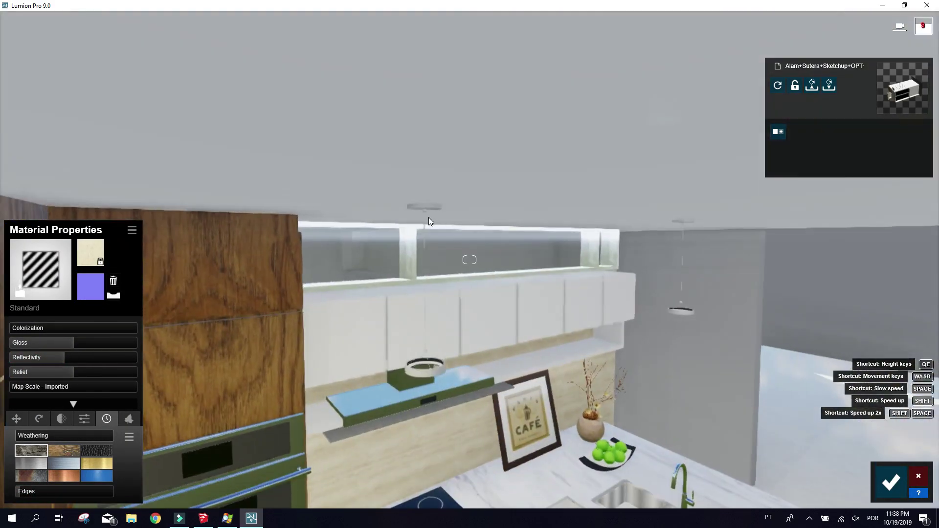
# Make the pendant lamp chrome and give its inner ring an emissive Standard material.
pyautogui.click(429, 219)
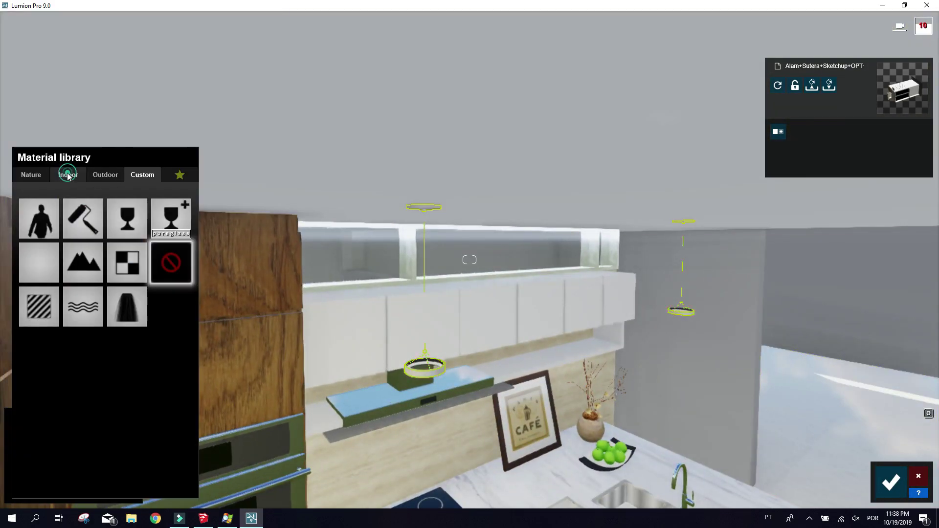
pyautogui.click(45, 260)
pyautogui.click(164, 433)
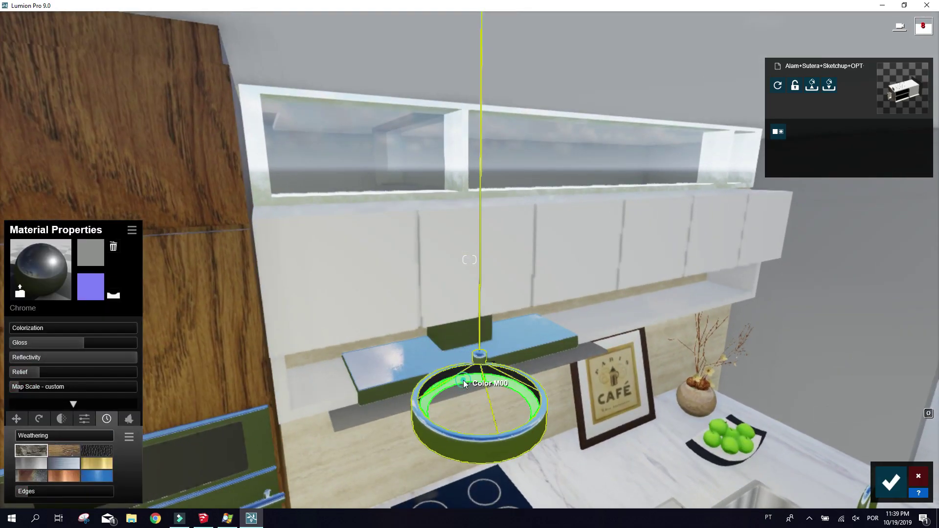
pyautogui.click(482, 377)
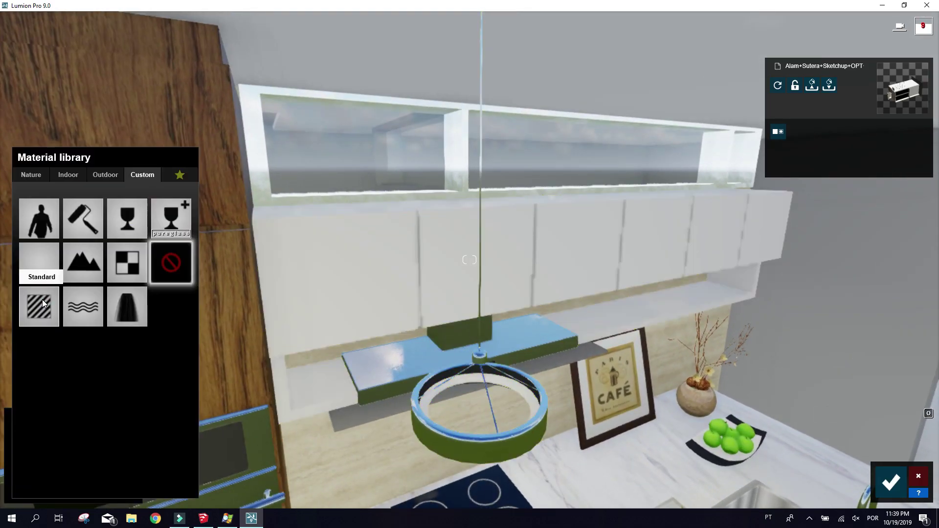
pyautogui.click(43, 311)
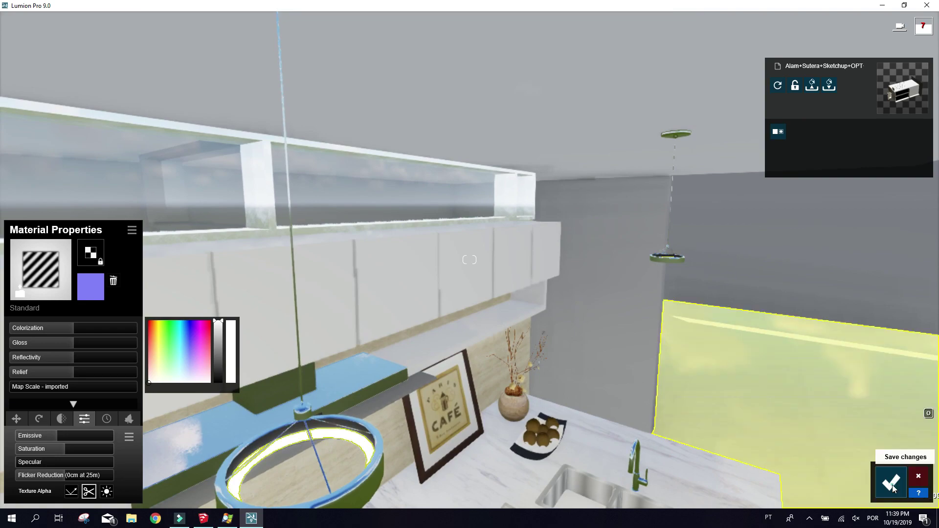
pyautogui.click(891, 483)
# Give the fruit bowl a Standard material and the shelf Interior Glass 002.
pyautogui.click(539, 460)
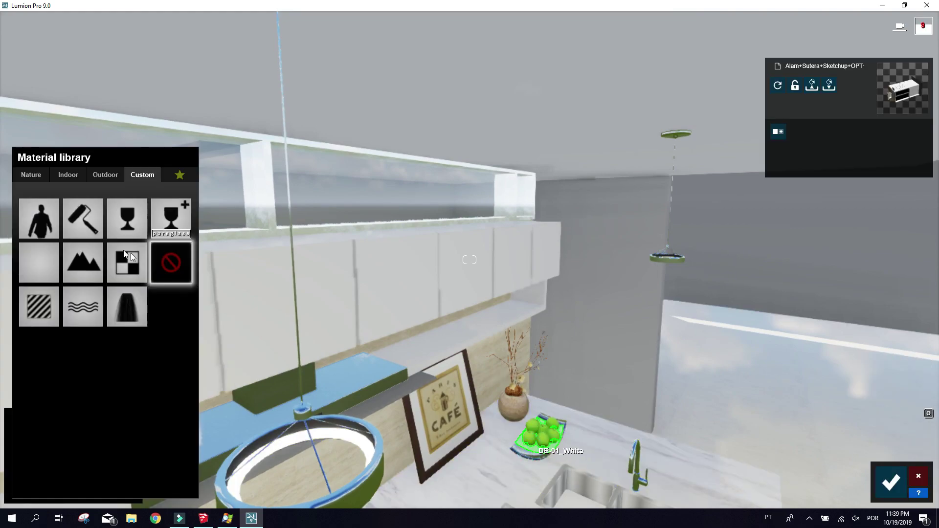
pyautogui.click(43, 309)
pyautogui.moveTo(470, 245); pyautogui.dragTo(486, 352, button='right')
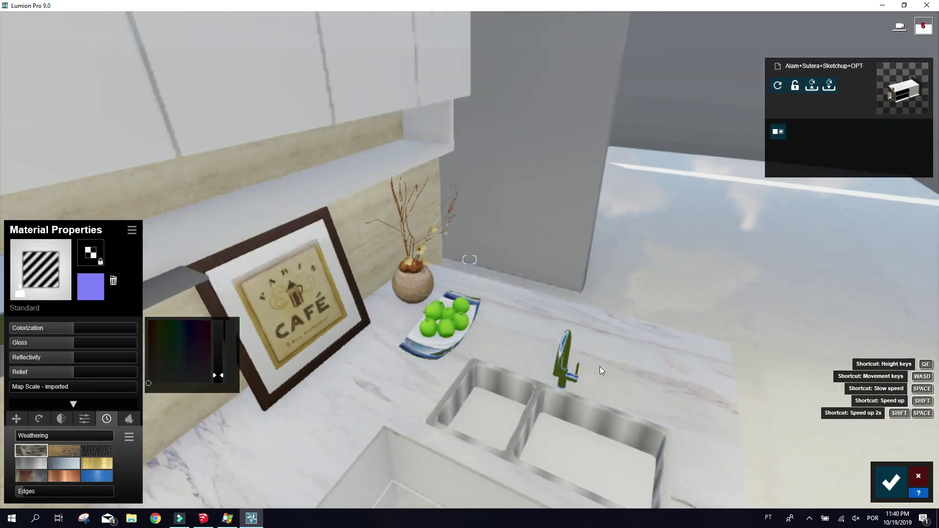
pyautogui.click(601, 370)
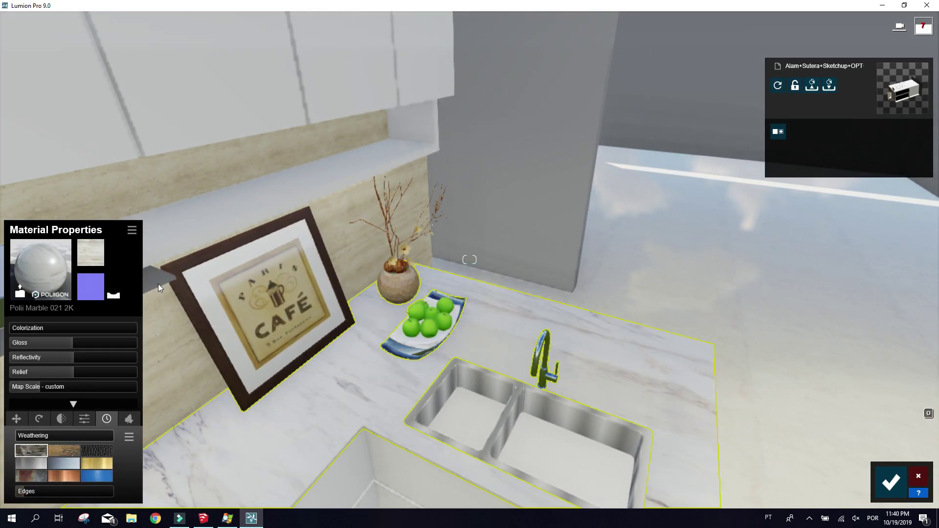
pyautogui.click(41, 268)
pyautogui.click(31, 175)
pyautogui.click(68, 175)
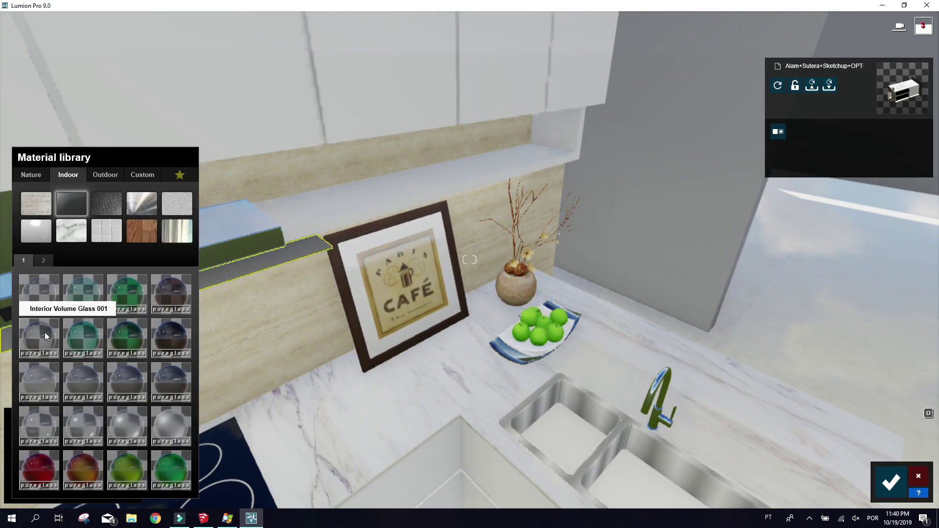
pyautogui.click(94, 294)
pyautogui.moveTo(419, 308); pyautogui.dragTo(343, 220, button='right')
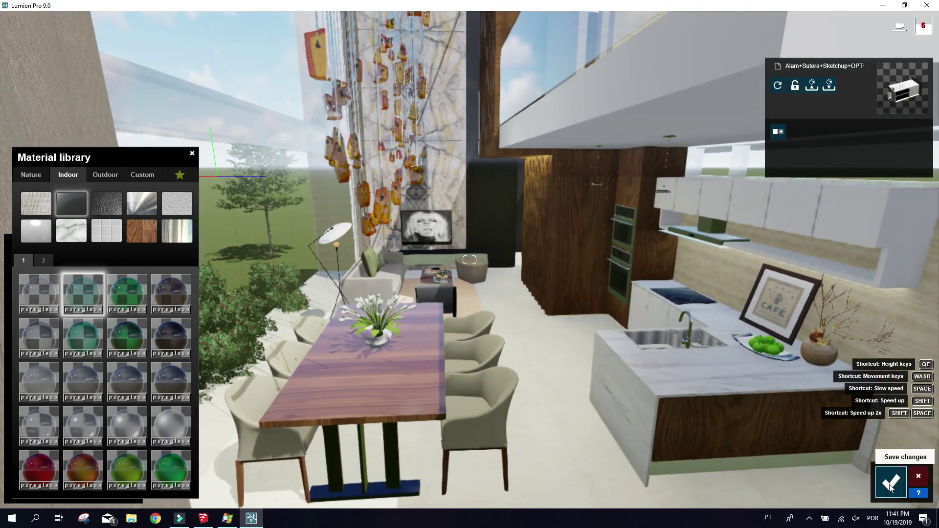
# Confirm the interior glass, then inspect the island base, curtain and kitchen wall materials.
pyautogui.click(891, 483)
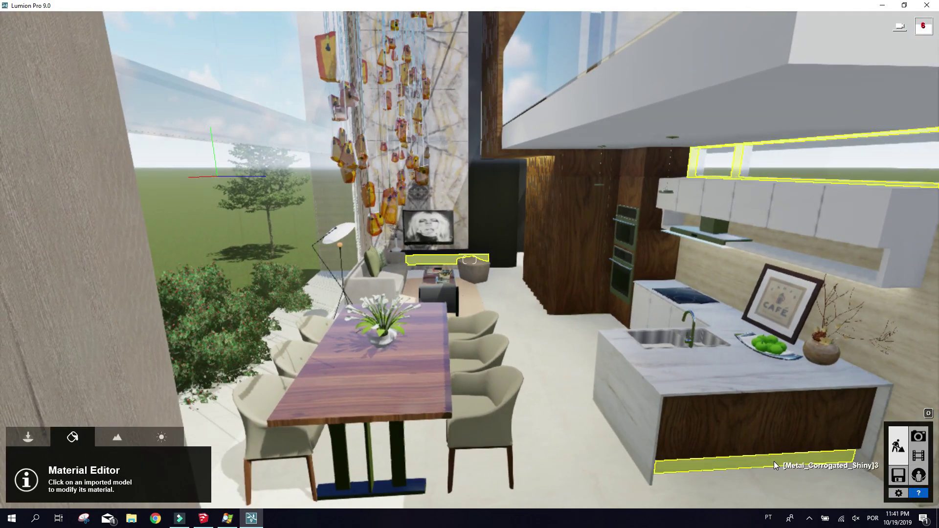
pyautogui.click(774, 462)
pyautogui.scroll(5, 407, 253)
pyautogui.scroll(-6, 555, 381)
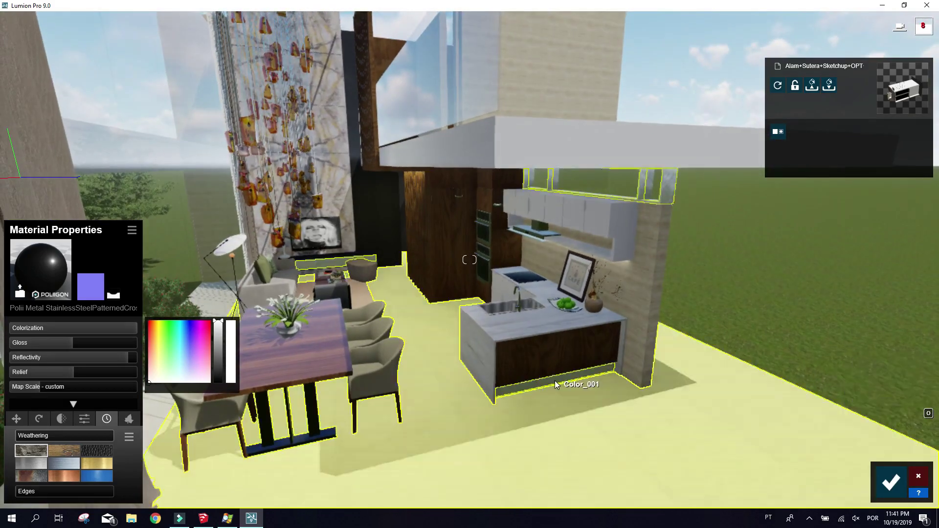
pyautogui.scroll(2, 469, 357)
pyautogui.click(230, 277)
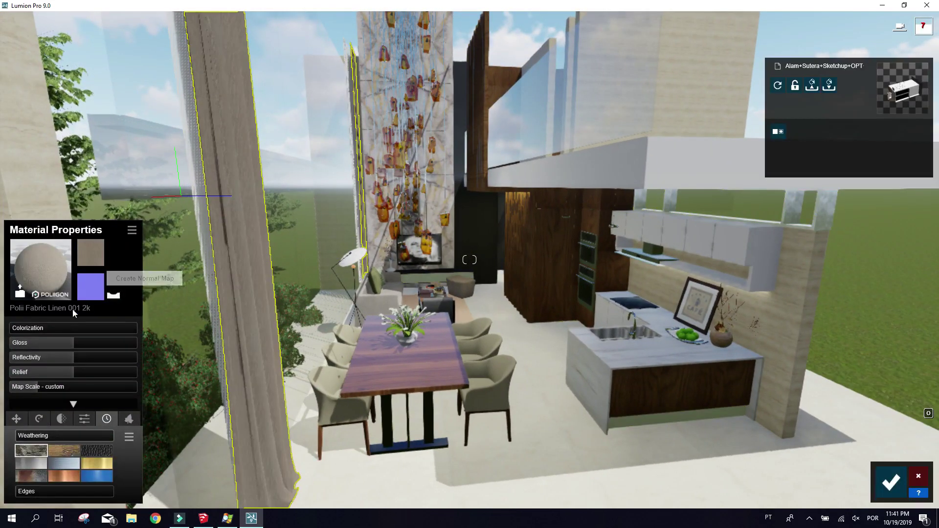
pyautogui.click(891, 483)
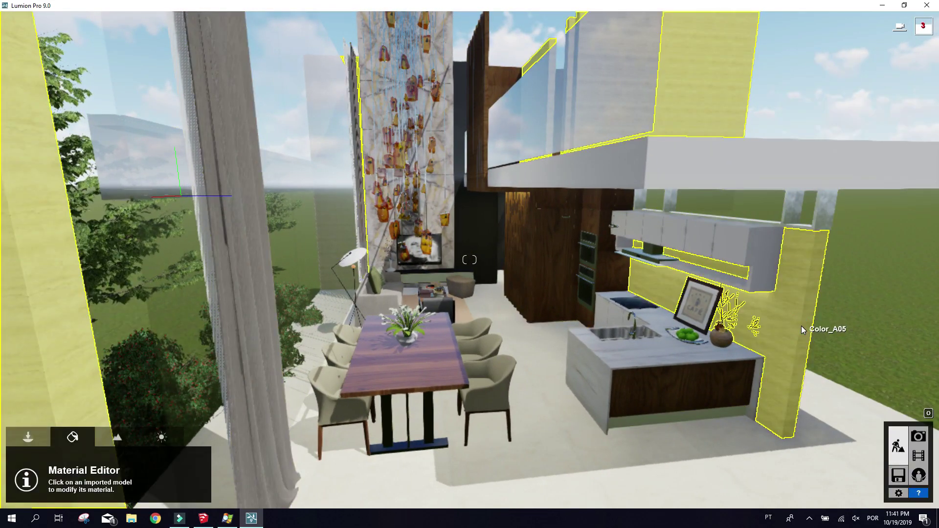
pyautogui.click(779, 330)
pyautogui.click(888, 482)
# Delete Volumetric Sunlight from photo 1's effects, recheck materials, then return to Photo mode.
pyautogui.click(919, 436)
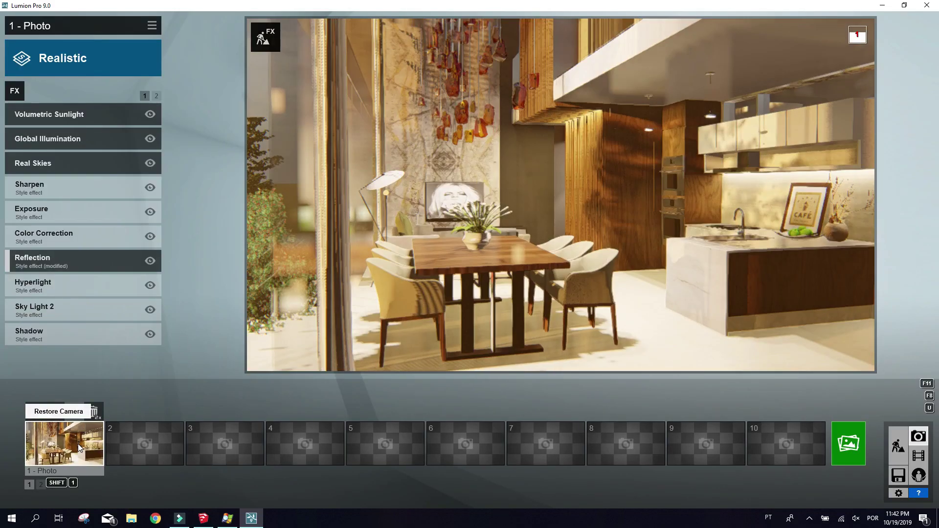
pyautogui.doubleClick(174, 115)
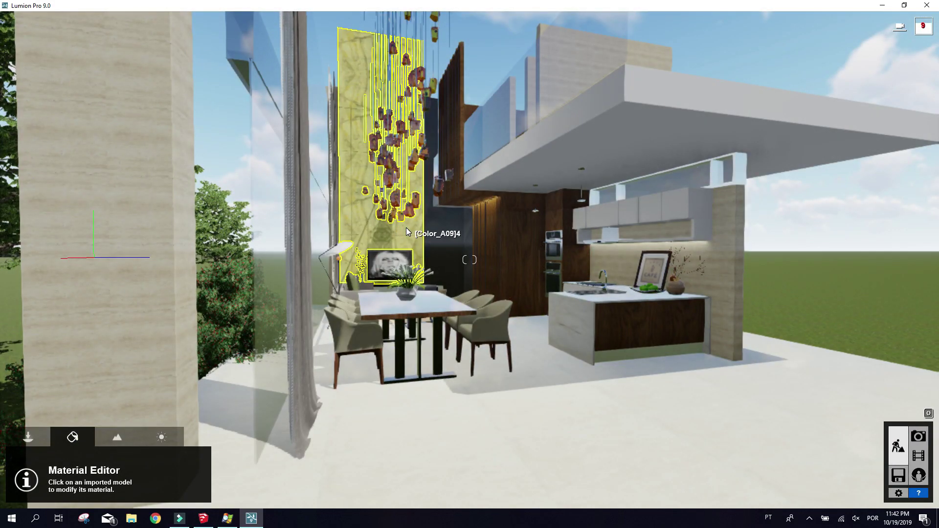
pyautogui.click(406, 228)
pyautogui.click(431, 235)
pyautogui.click(891, 483)
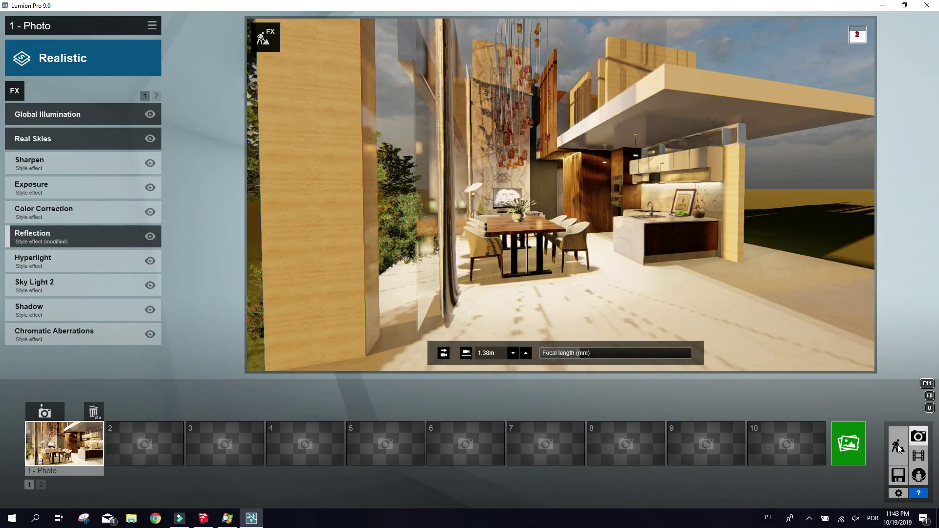
pyautogui.click(24, 441)
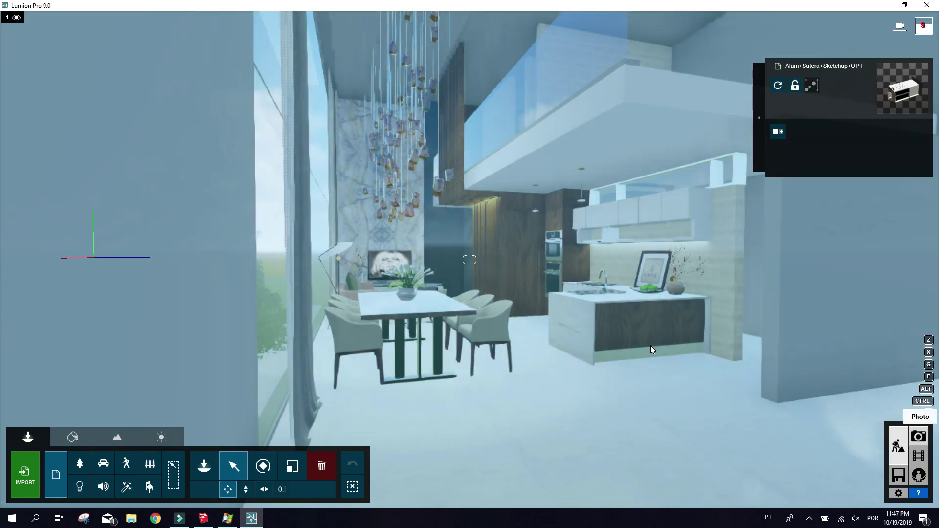
pyautogui.click(919, 436)
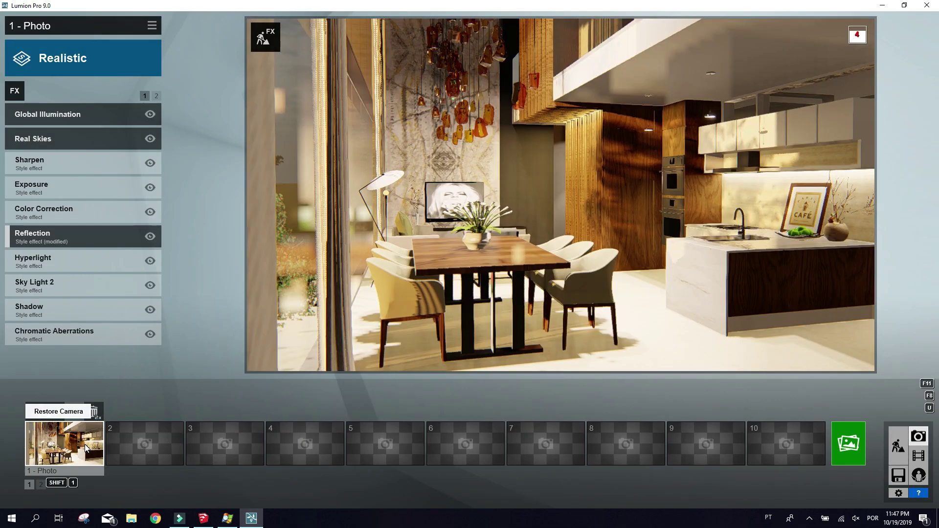
# Move the camera closer to the dining table and render photo 1 as a 1280x720 JPG.
pyautogui.moveTo(587, 354)
pyautogui.mouseDown(button='right')
pyautogui.moveTo(591, 311)
pyautogui.moveTo(572, 255)
pyautogui.mouseUp(button='right')
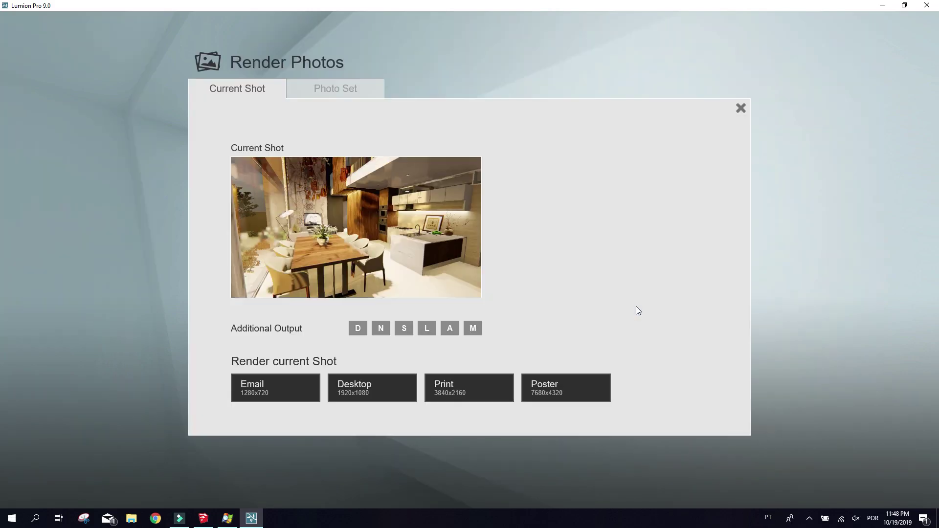
pyautogui.click(273, 386)
pyautogui.click(593, 414)
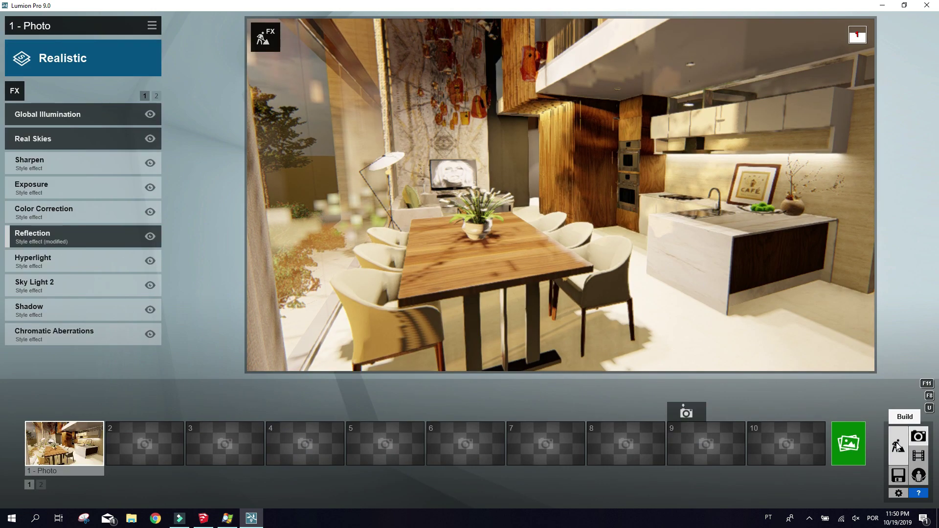
pyautogui.click(895, 449)
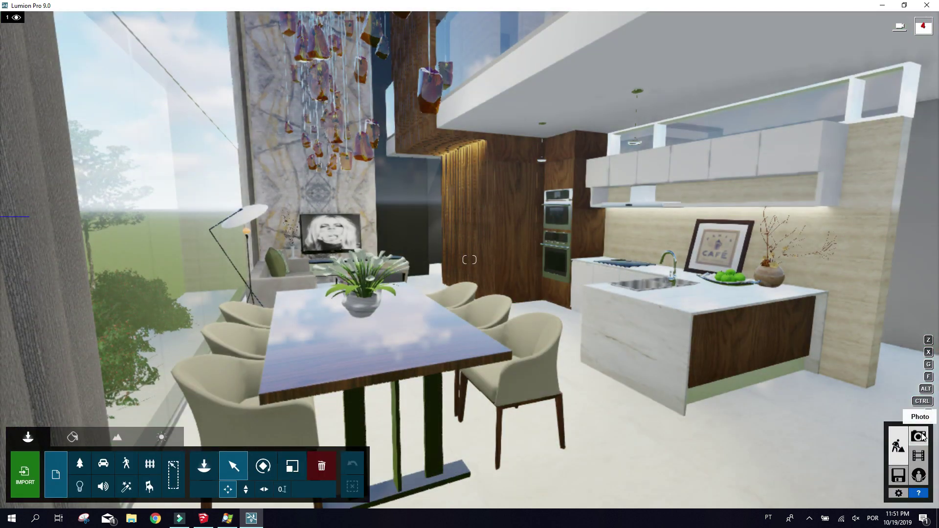
pyautogui.click(919, 435)
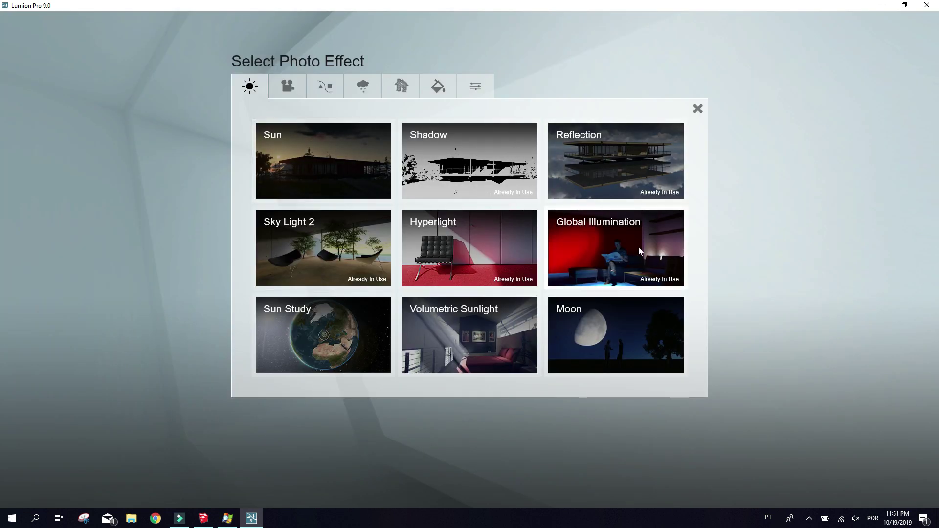
# Add a Hyperlight effect to photo 1 with Amount around 24.4.
pyautogui.click(277, 87)
pyautogui.click(325, 84)
pyautogui.click(394, 86)
pyautogui.click(437, 86)
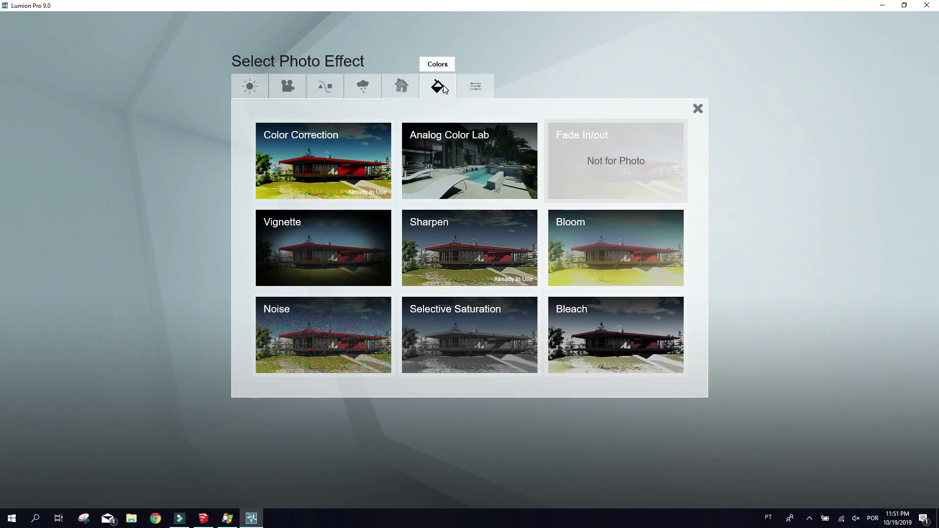
pyautogui.click(240, 78)
pyautogui.click(491, 257)
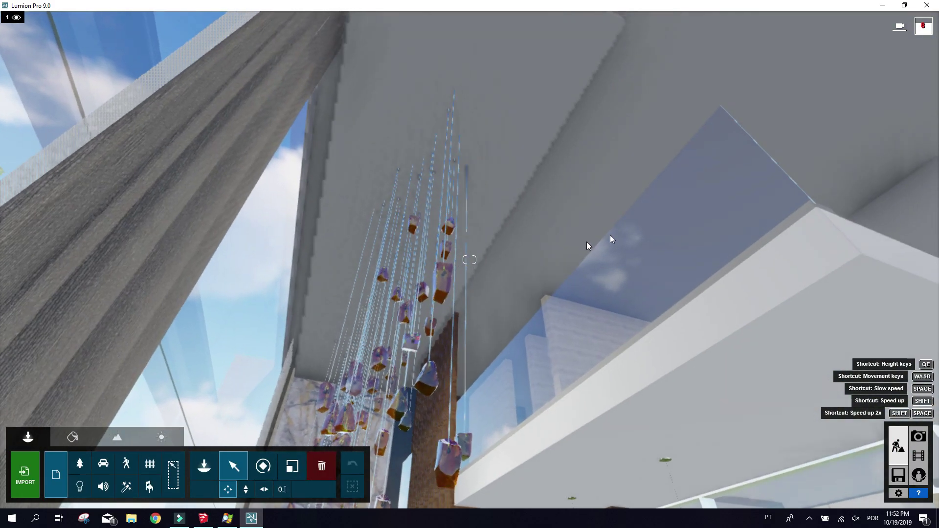
# Give the ceiling beam a bright Standard material.
pyautogui.moveTo(587, 242); pyautogui.dragTo(573, 298, button='right')
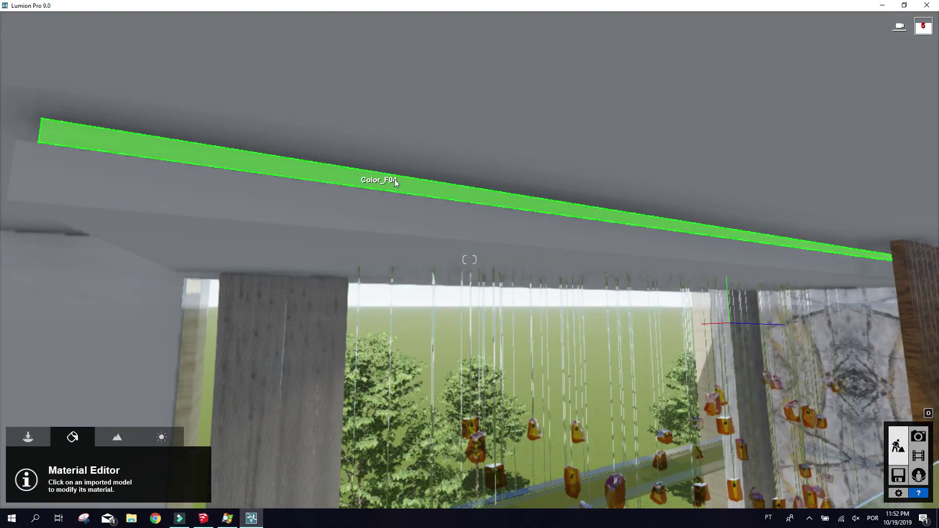
pyautogui.click(395, 179)
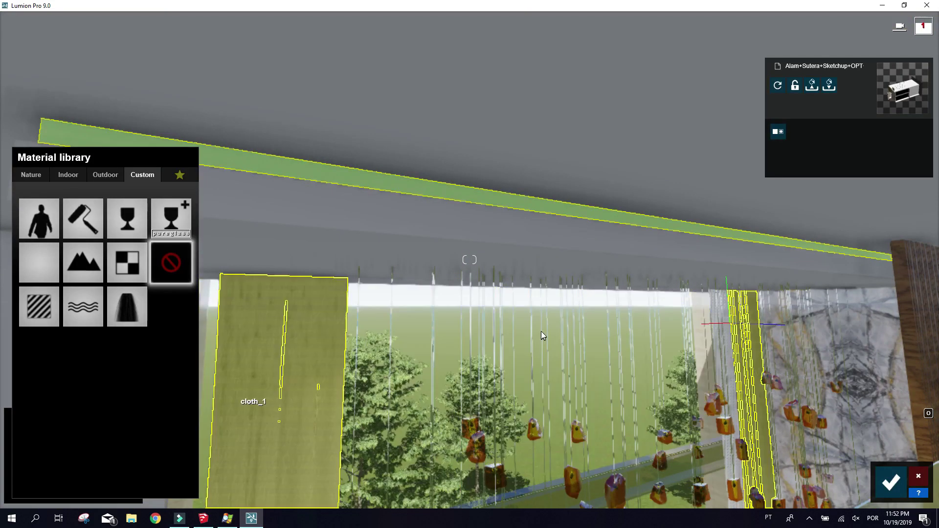
pyautogui.click(43, 309)
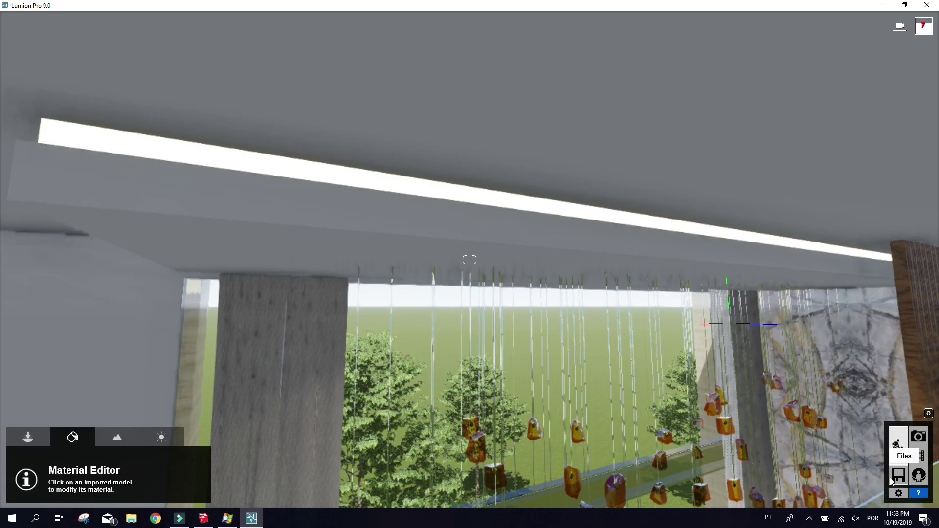
pyautogui.click(28, 437)
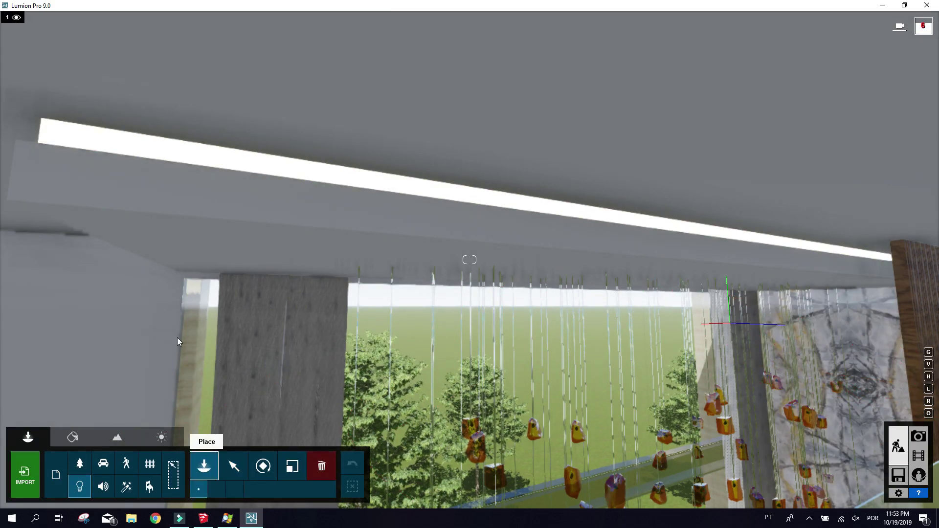
# Place a line light on the ceiling beam and widen it along the beam.
pyautogui.click(80, 487)
pyautogui.click(628, 193)
pyautogui.click(263, 467)
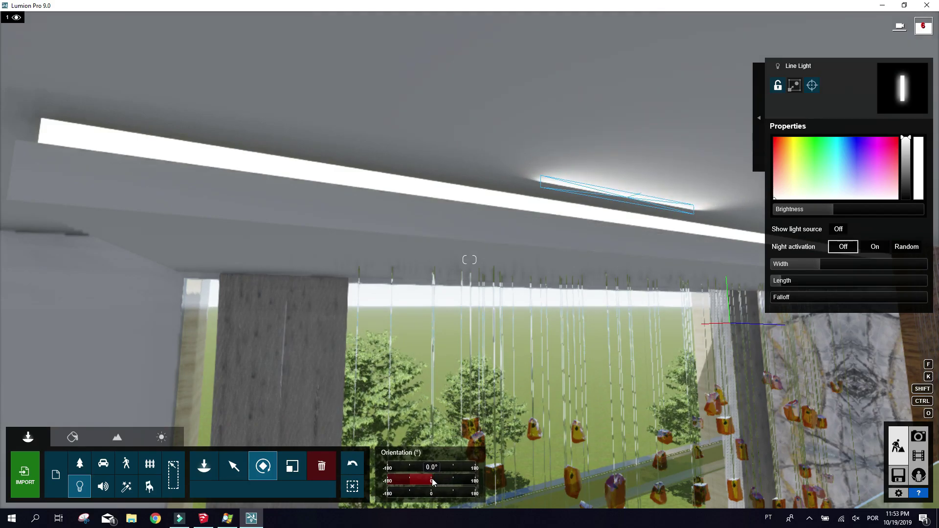
pyautogui.click(291, 467)
pyautogui.moveTo(291, 467); pyautogui.dragTo(640, 262, button='right')
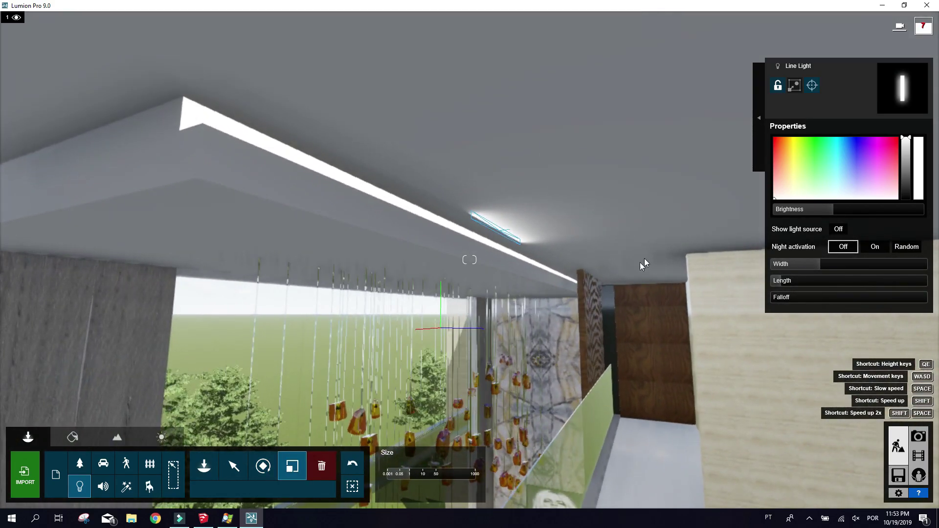
pyautogui.moveTo(872, 263); pyautogui.dragTo(898, 272)
# Rotate the line light to run along the ceiling beam and increase its width.
pyautogui.click(234, 466)
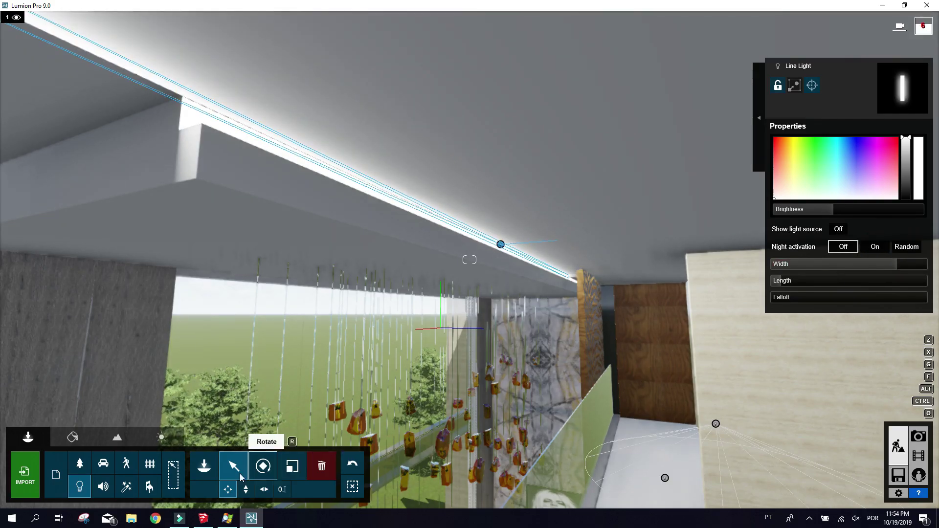
pyautogui.moveTo(200, 416)
pyautogui.mouseDown(button='right')
pyautogui.moveTo(186, 396)
pyautogui.moveTo(507, 369)
pyautogui.moveTo(299, 473)
pyautogui.mouseUp(button='right')
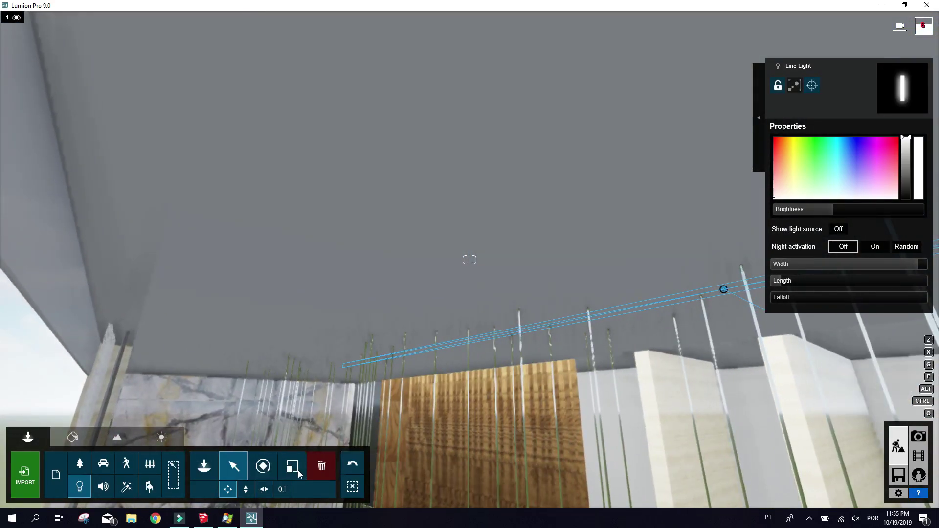
pyautogui.click(263, 466)
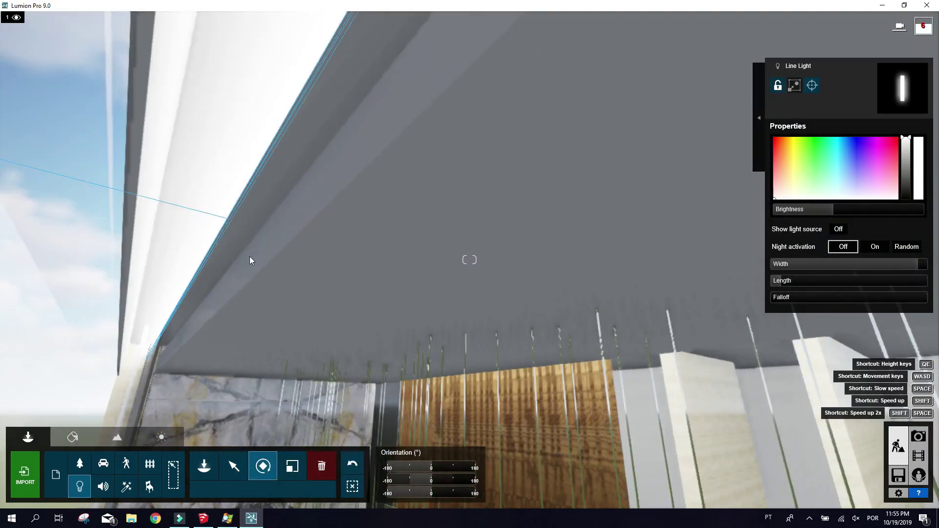
pyautogui.click(234, 465)
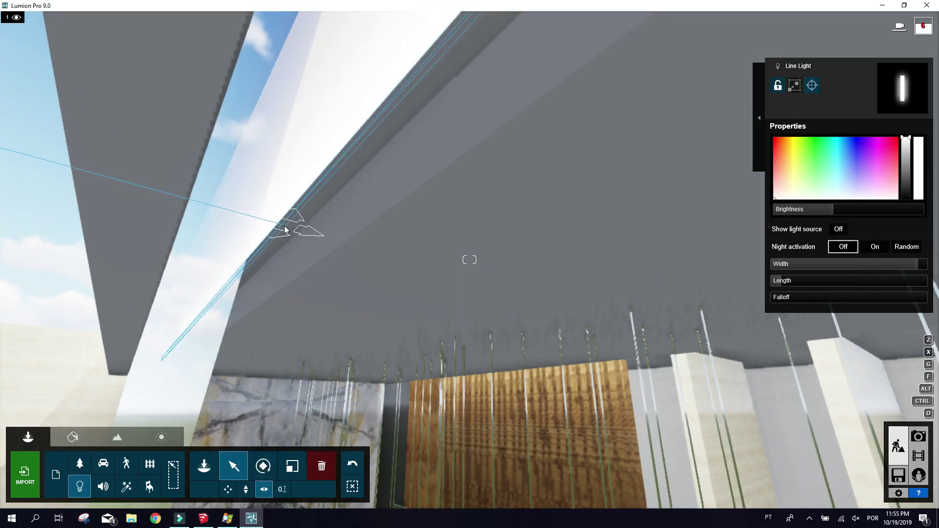
pyautogui.moveTo(286, 229)
pyautogui.mouseDown(button='right')
pyautogui.moveTo(235, 332)
pyautogui.moveTo(767, 129)
pyautogui.mouseUp(button='right')
pyautogui.moveTo(545, 342); pyautogui.dragTo(762, 252, button='right')
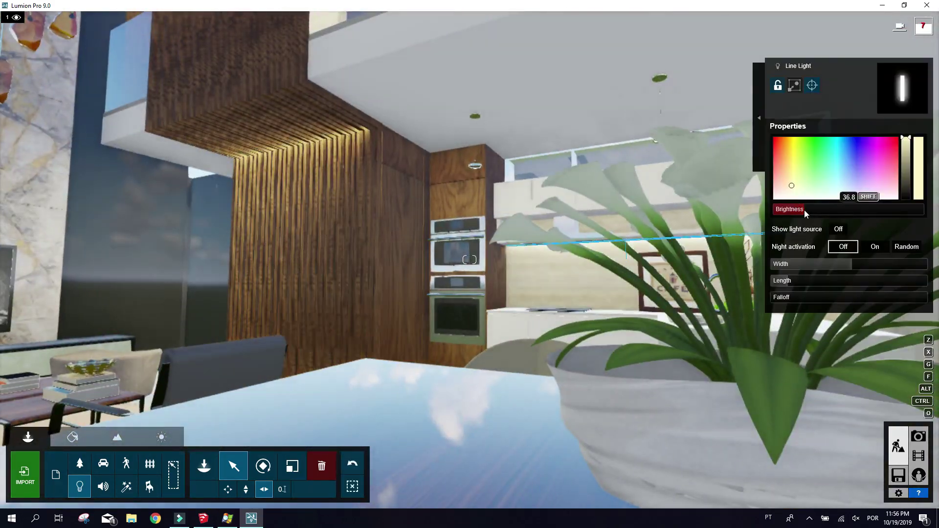
pyautogui.moveTo(805, 209)
pyautogui.mouseDown(button='right')
pyautogui.moveTo(783, 225)
pyautogui.moveTo(469, 259)
pyautogui.mouseUp(button='right')
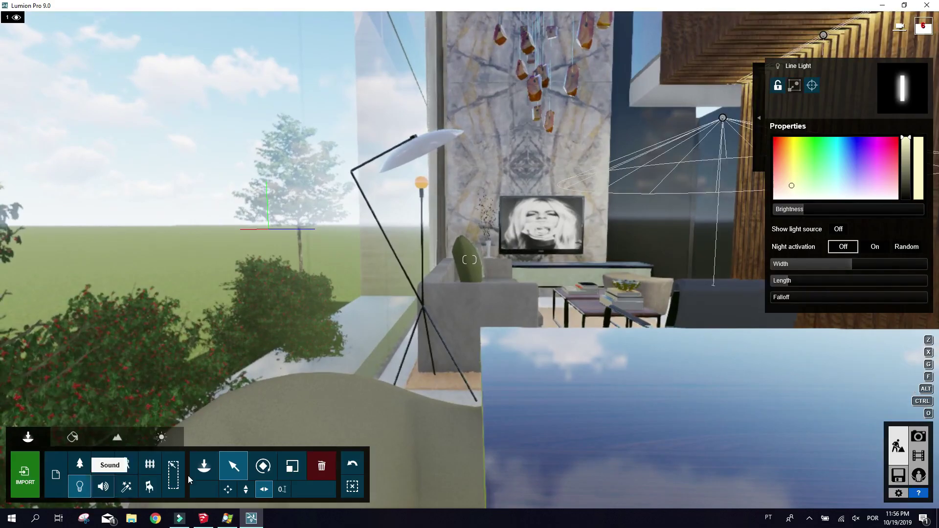
# Place a spotlight at the floor lamp.
pyautogui.click(204, 466)
pyautogui.click(42, 89)
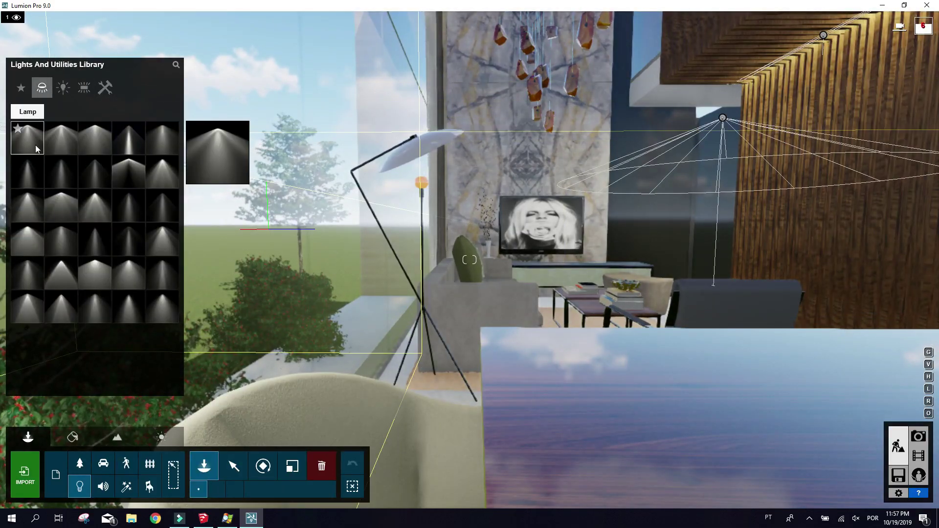
pyautogui.click(95, 273)
pyautogui.moveTo(430, 179); pyautogui.dragTo(440, 230, button='right')
pyautogui.click(440, 230)
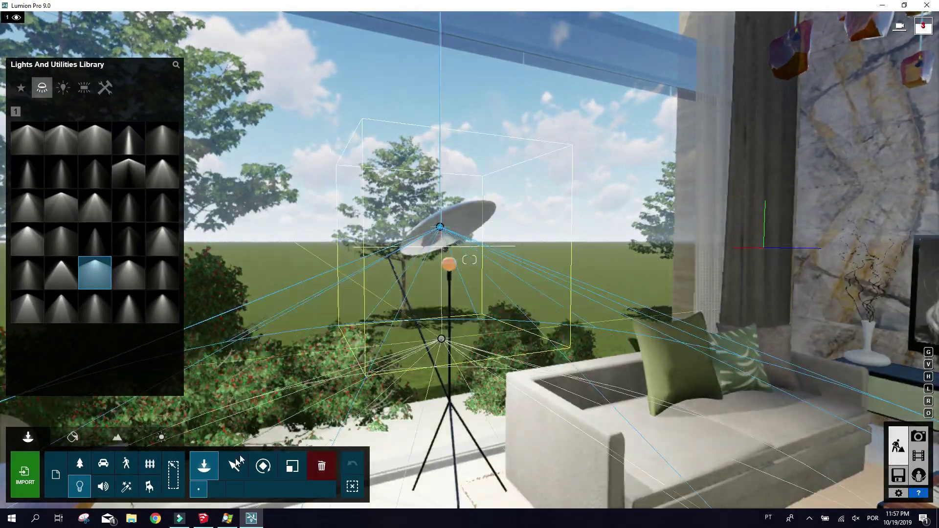
# Move the spotlight down into the orange bulb, tint it warm yellow, and select the bulb's material.
pyautogui.click(234, 466)
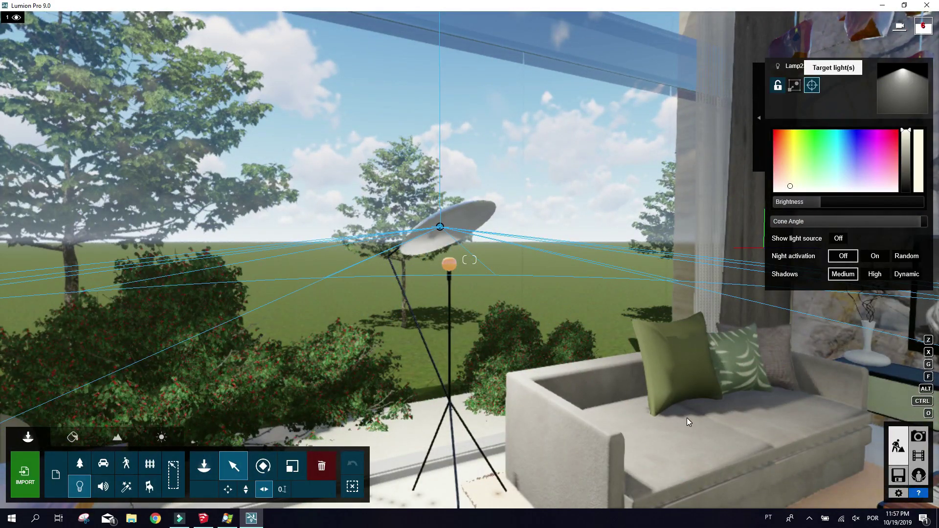
pyautogui.moveTo(577, 392); pyautogui.dragTo(610, 365, button='right')
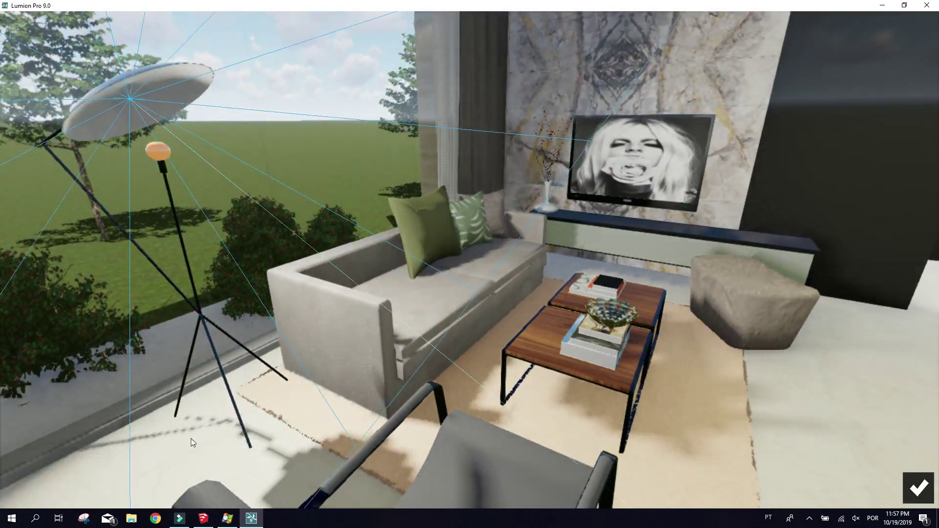
pyautogui.moveTo(131, 104); pyautogui.dragTo(151, 142)
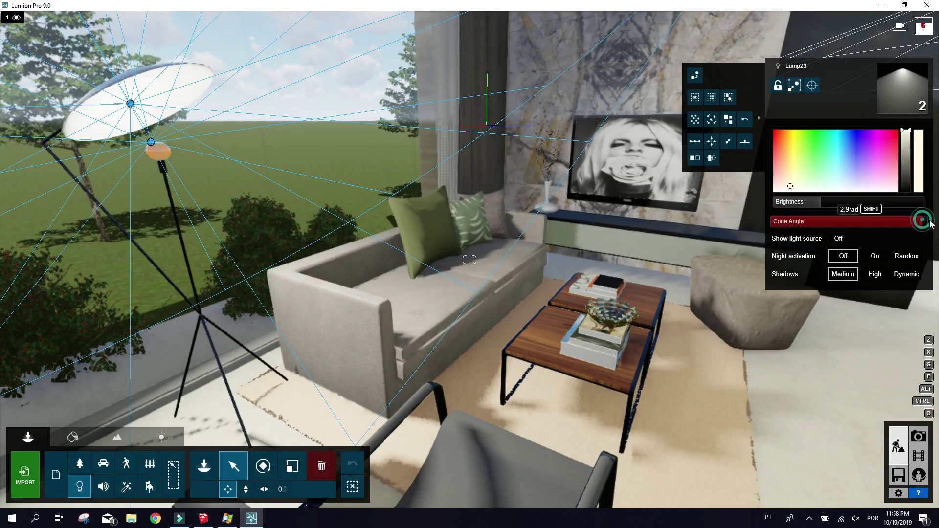
pyautogui.click(789, 168)
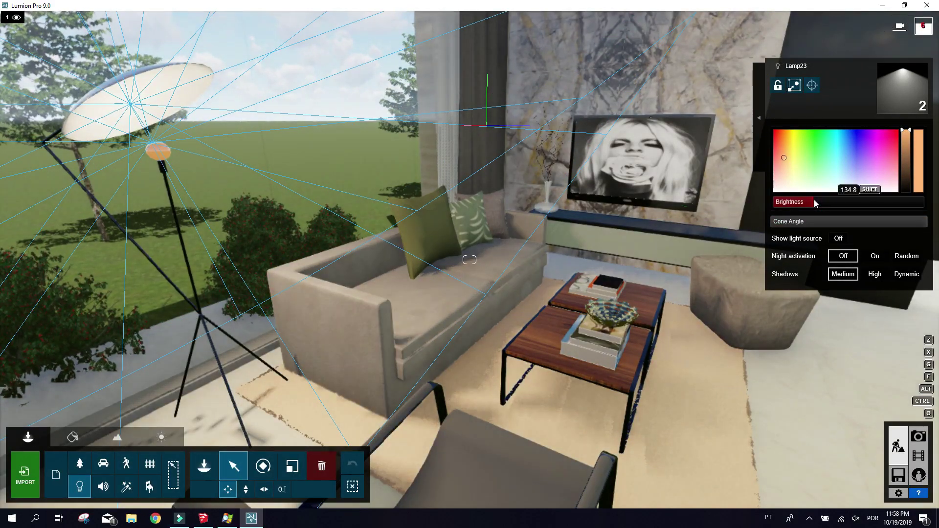
pyautogui.click(73, 437)
pyautogui.click(116, 369)
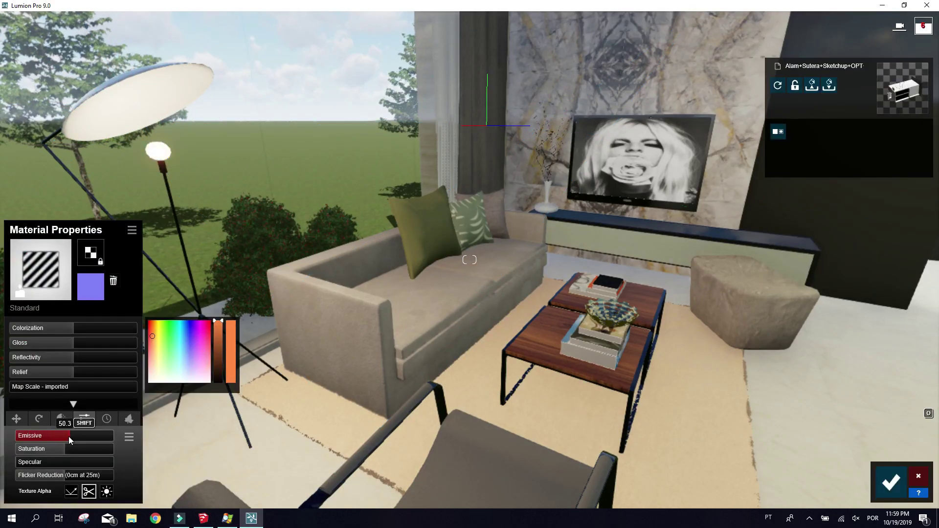
# Confirm the bulb material edits and apply the Standard material to the coffee-table books.
pyautogui.click(61, 419)
pyautogui.click(894, 482)
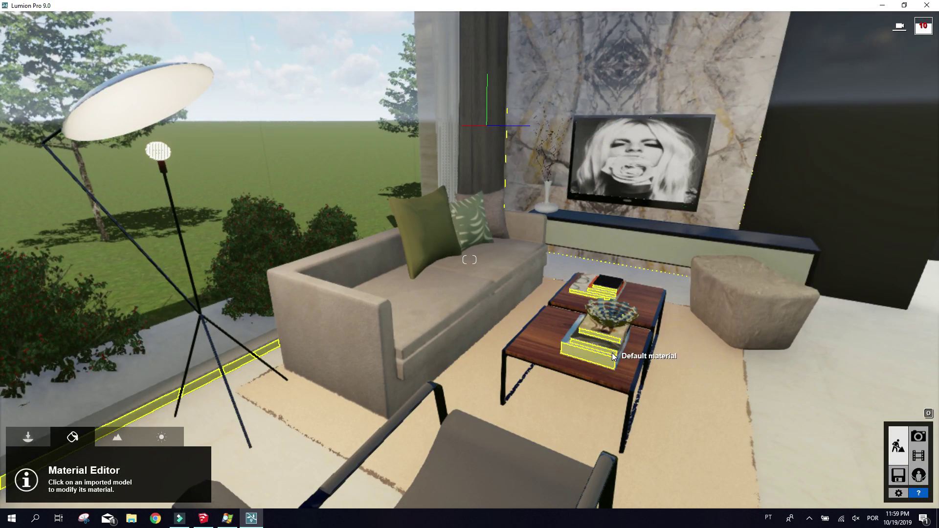
pyautogui.click(578, 337)
pyautogui.click(32, 294)
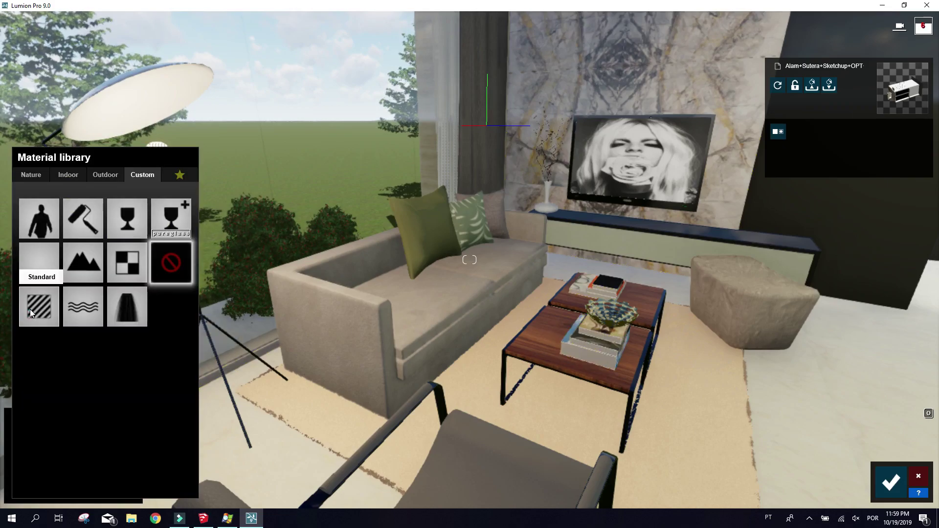
pyautogui.click(30, 321)
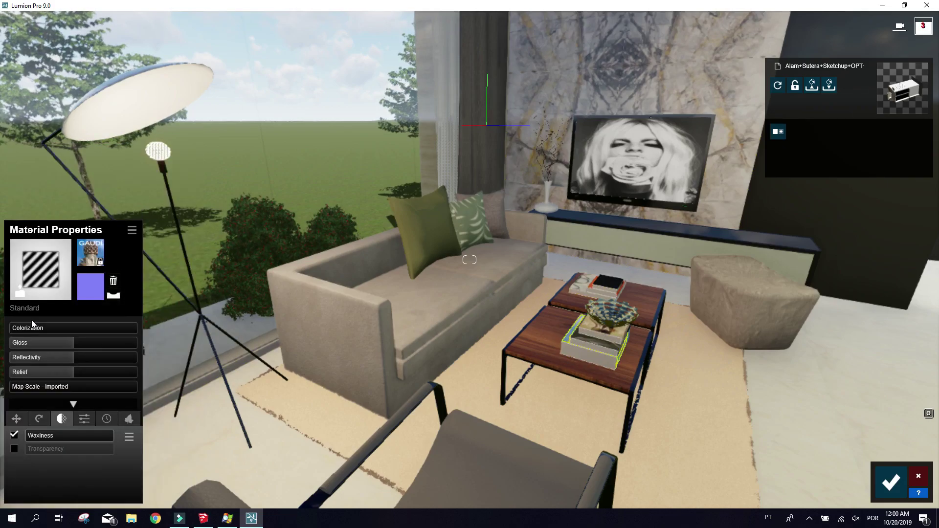
pyautogui.click(39, 265)
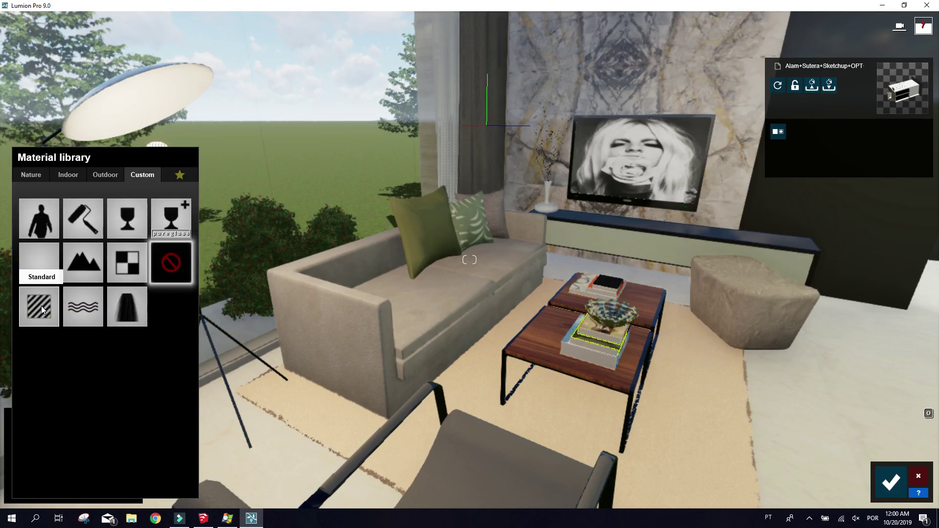
pyautogui.click(41, 306)
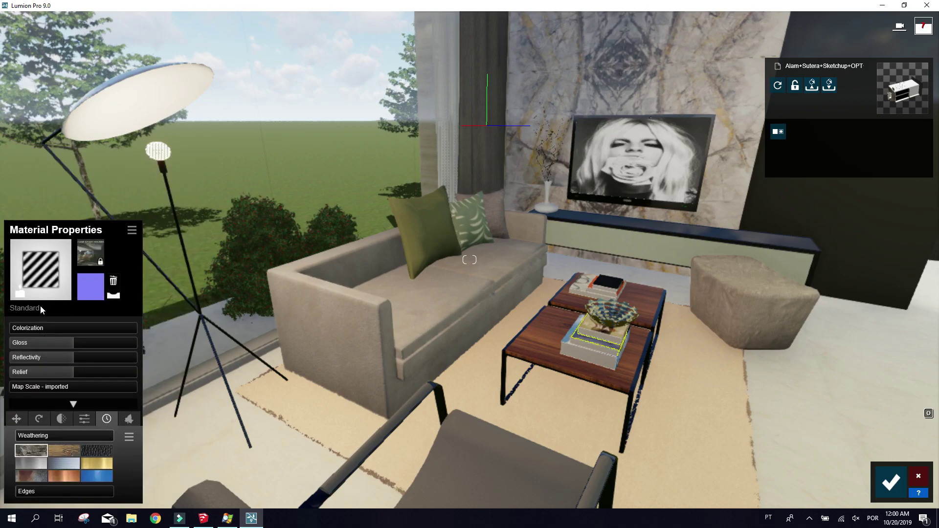
pyautogui.click(619, 331)
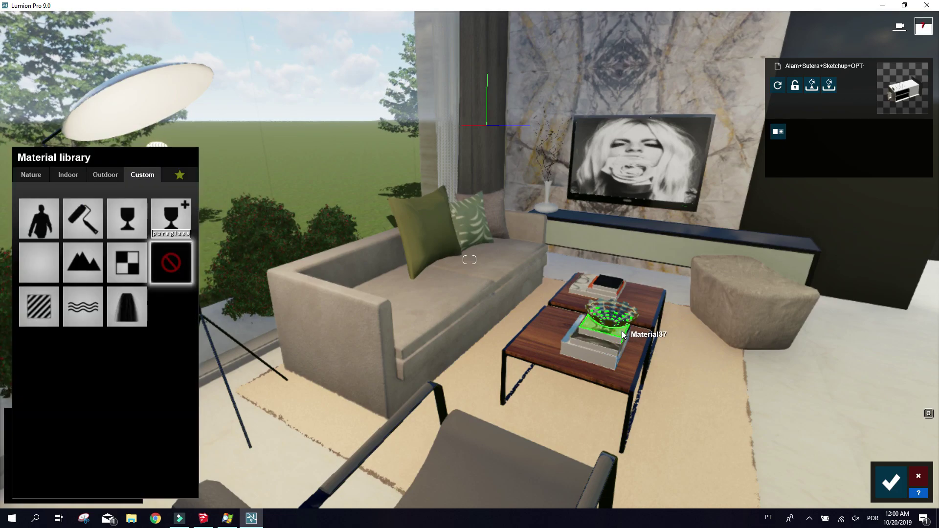
pyautogui.click(40, 310)
pyautogui.click(897, 488)
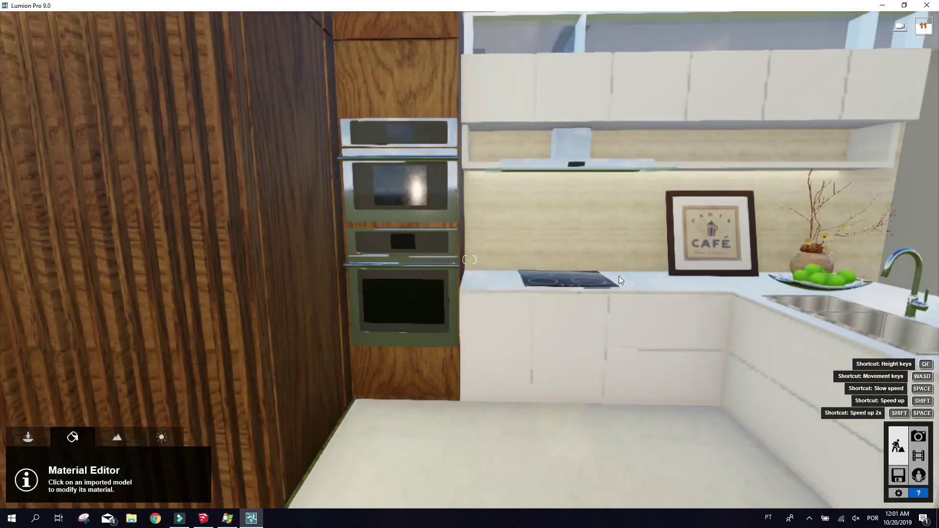
# Give the wall ovens a stainless steel material with Edges 0 and save the edits.
pyautogui.click(621, 97)
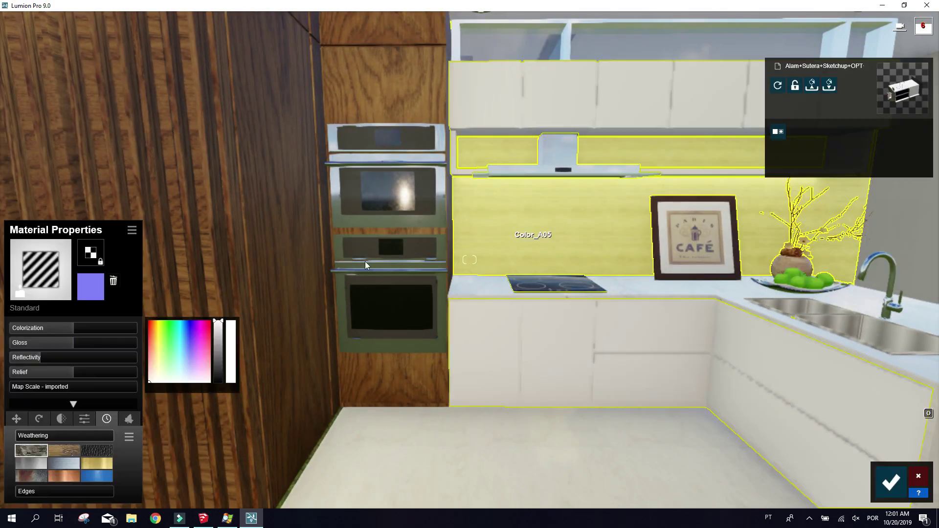
pyautogui.click(426, 194)
pyautogui.keyDown('shift'); pyautogui.click(25, 494); pyautogui.keyUp('shift')
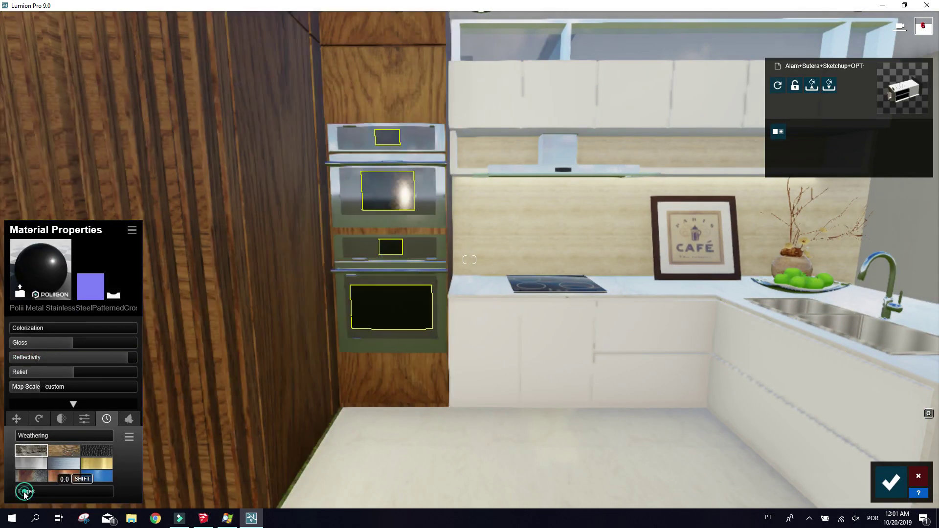
pyautogui.click(443, 246)
pyautogui.click(420, 250)
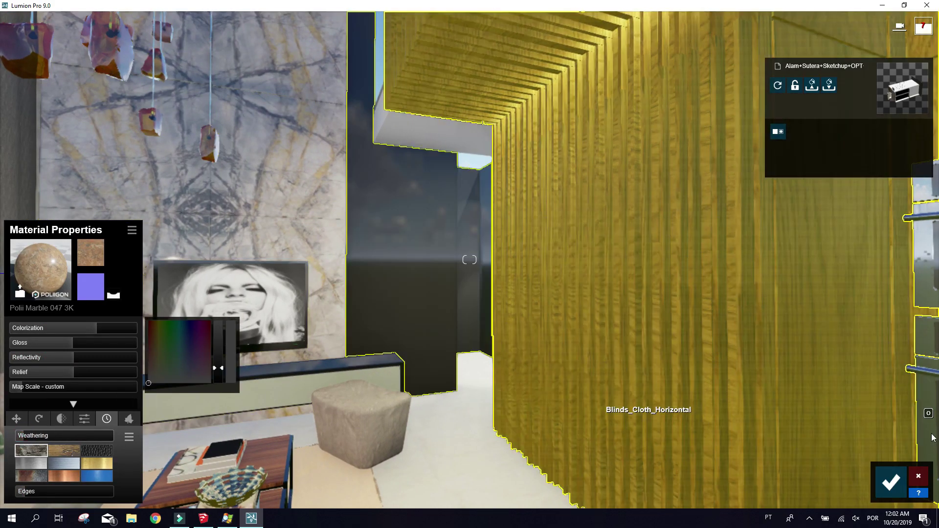
pyautogui.click(892, 482)
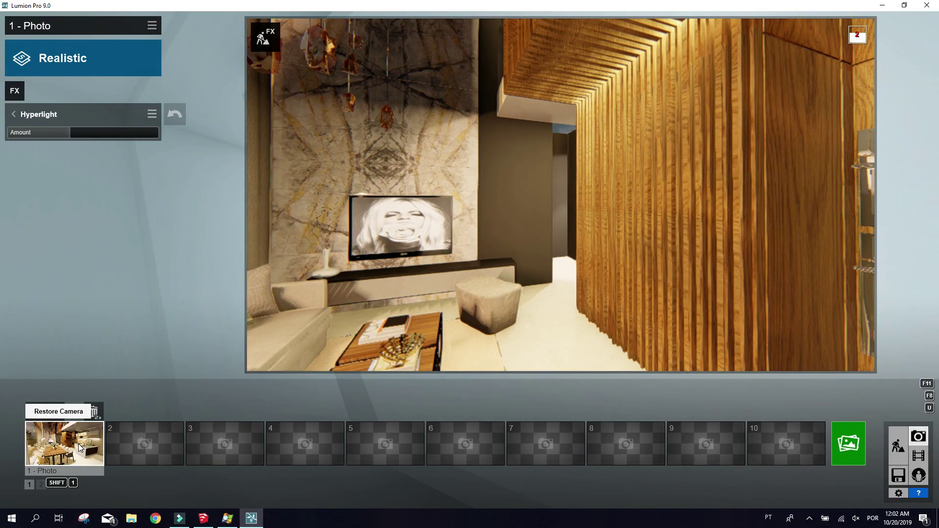
# Lower and reframe the kitchen camera in Photo mode and store it in slot 1.
pyautogui.click(63, 443)
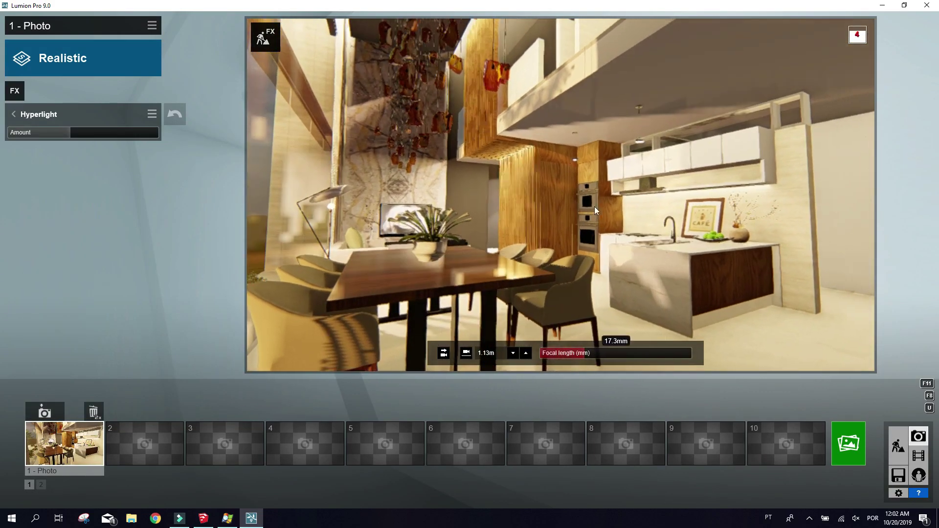
pyautogui.moveTo(560, 195)
pyautogui.mouseDown(button='right')
pyautogui.moveTo(503, 263)
pyautogui.moveTo(560, 195)
pyautogui.mouseUp(button='right')
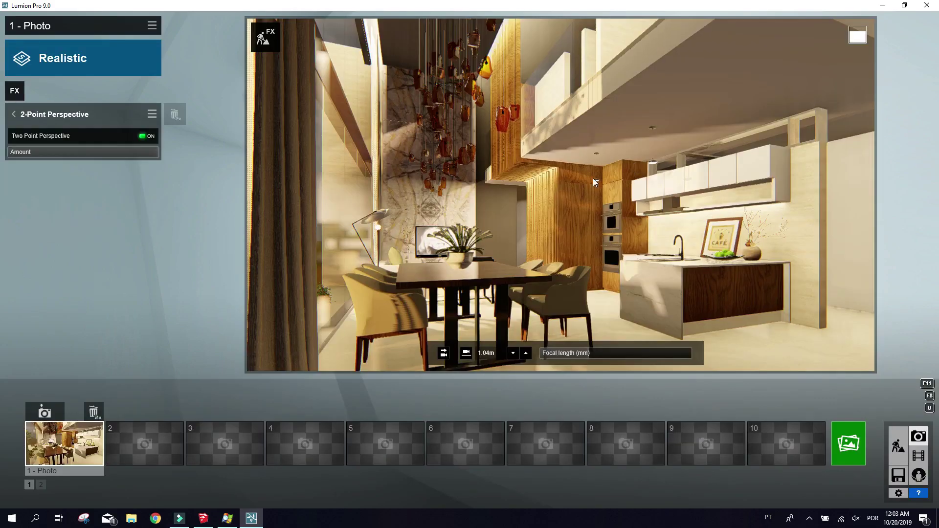
pyautogui.click(13, 114)
pyautogui.click(25, 165)
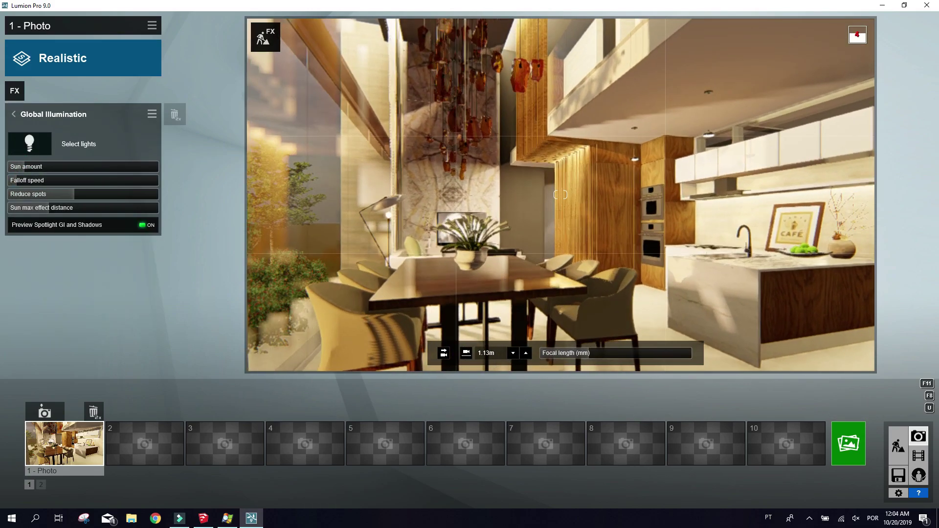
pyautogui.hotkey('ctrl', '1')
pyautogui.click(54, 415)
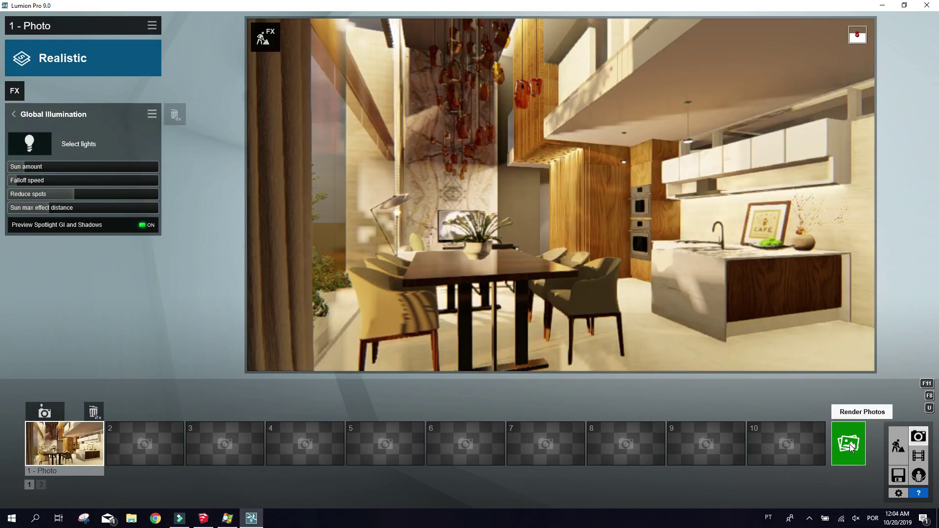
# Render photo 1 at desktop resolution (1920x1080) and save it as a JPG.
pyautogui.click(846, 441)
pyautogui.click(352, 383)
pyautogui.click(596, 415)
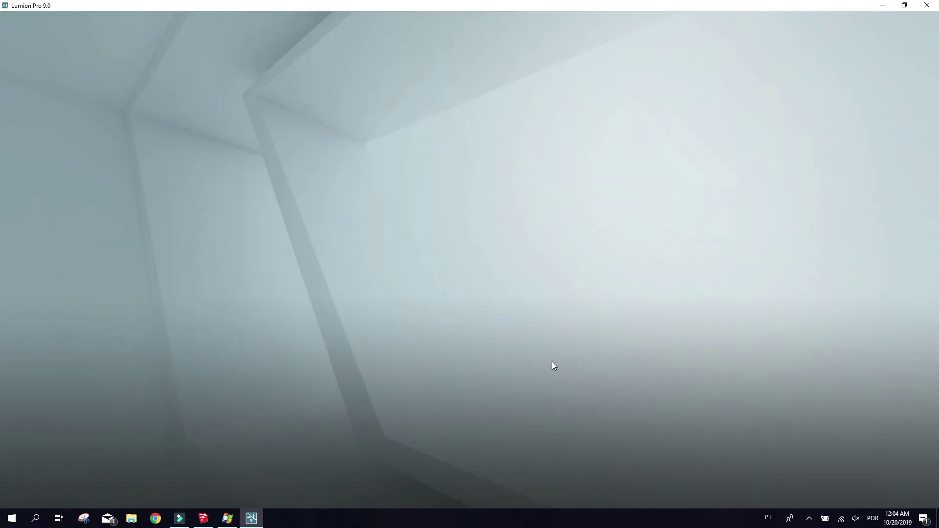
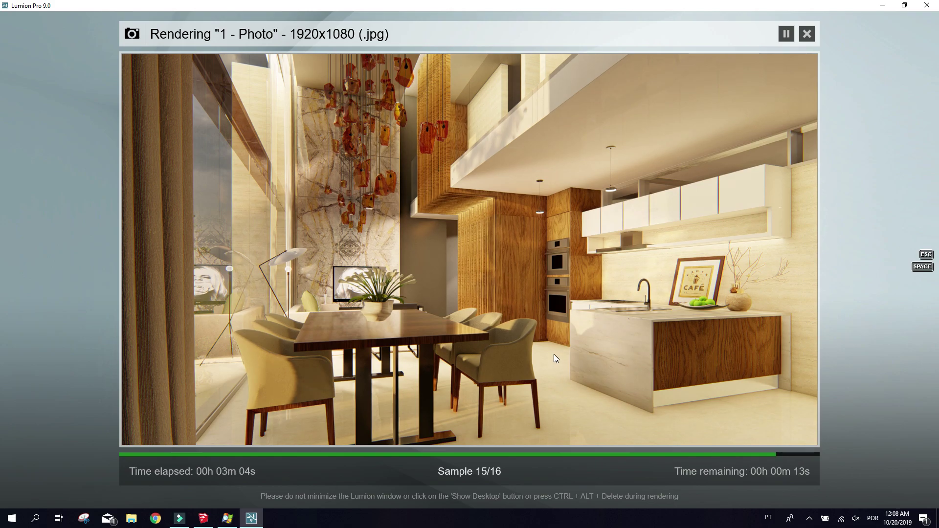
# Replace the oven's stainless steel with Glass > Interior Glass 004 and save the material.
pyautogui.press('Escape')
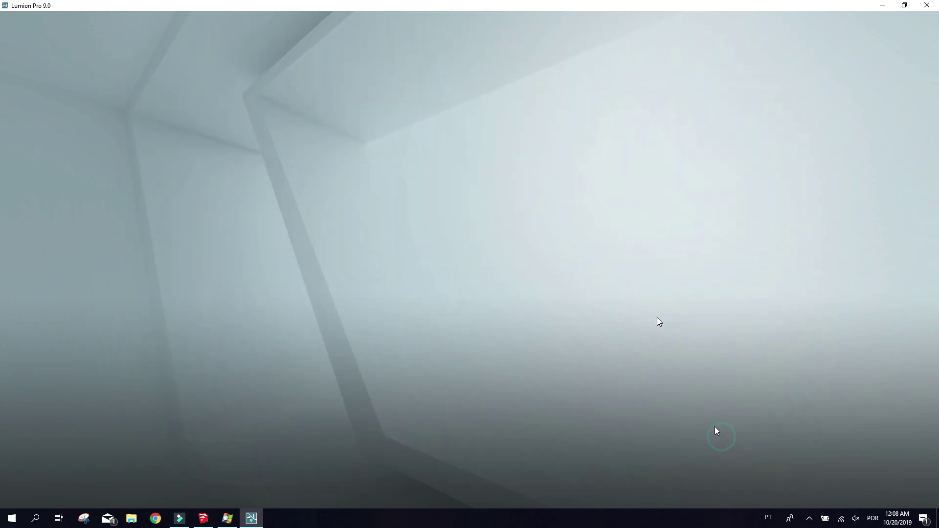
pyautogui.click(898, 446)
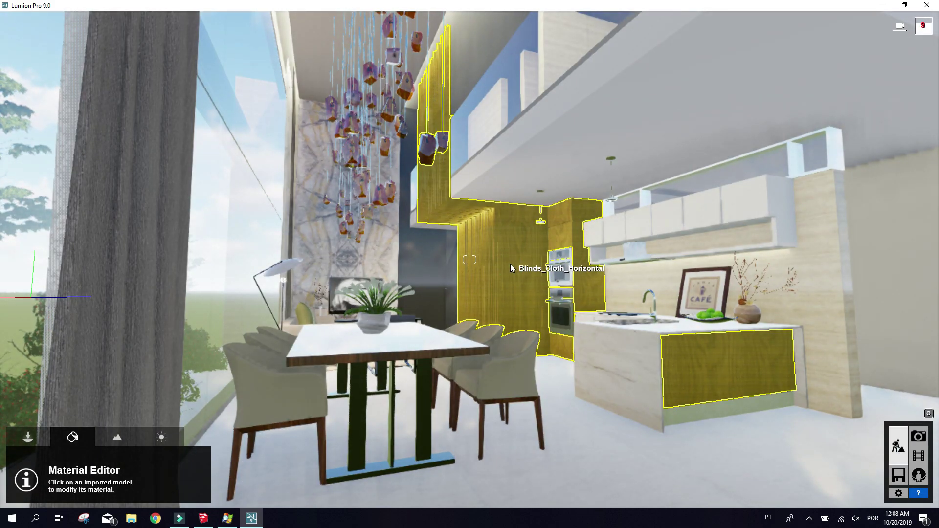
pyautogui.click(510, 268)
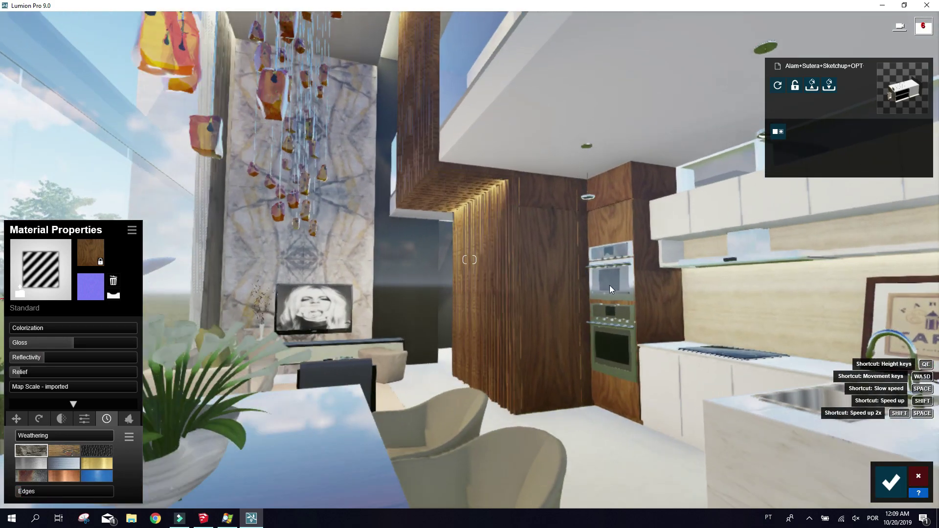
pyautogui.click(610, 286)
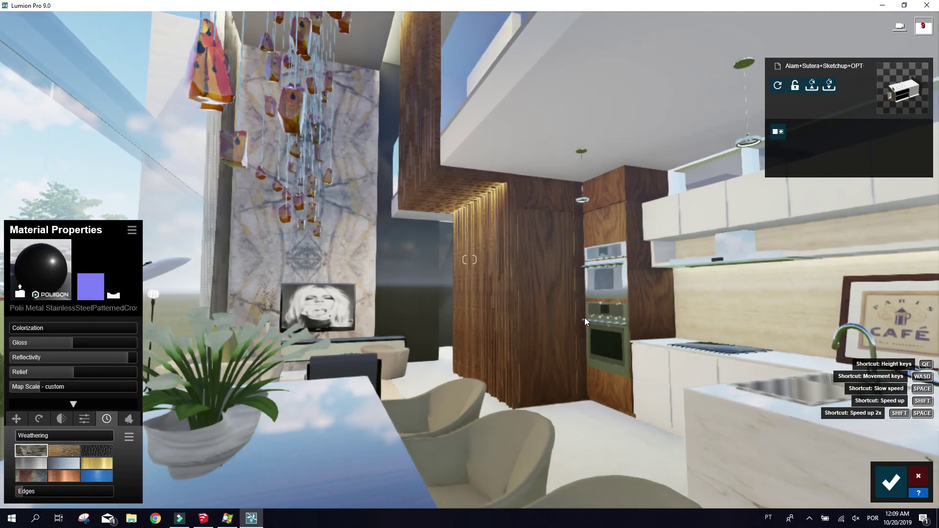
pyautogui.click(41, 280)
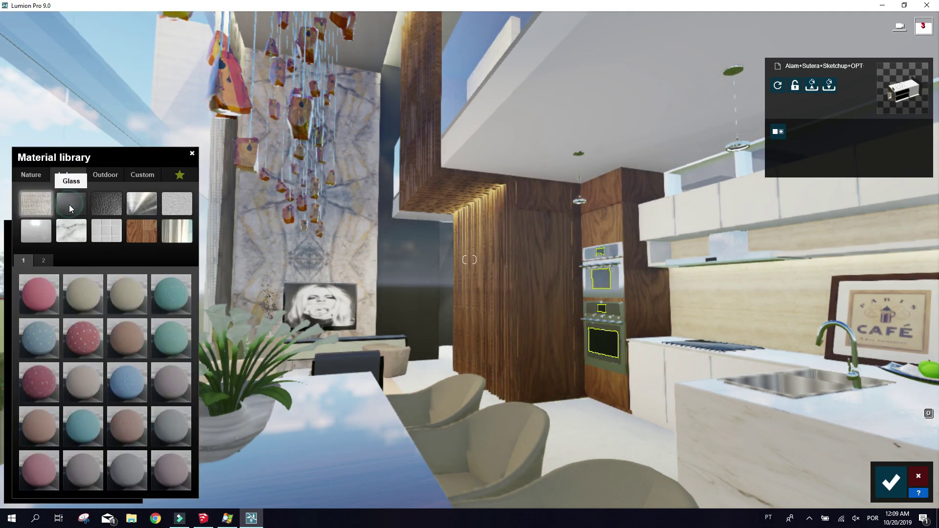
pyautogui.click(69, 204)
pyautogui.click(168, 294)
pyautogui.click(46, 347)
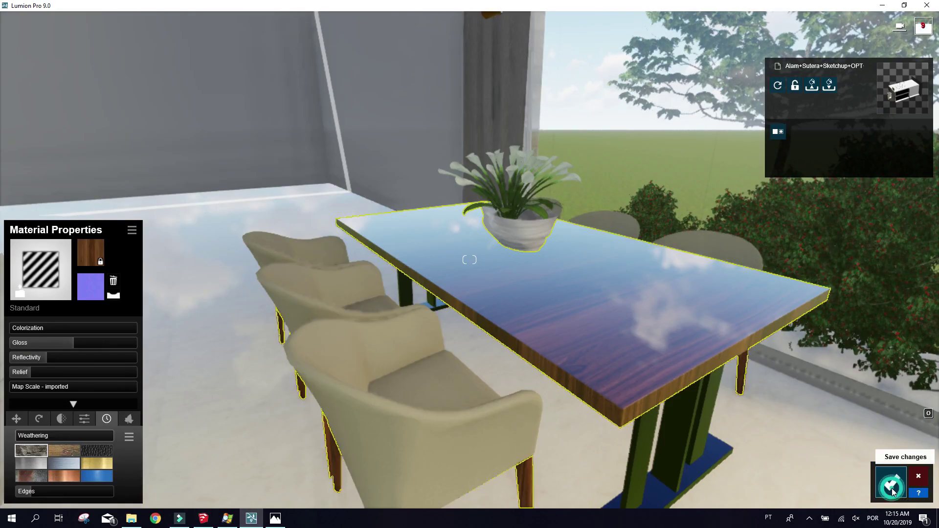
pyautogui.click(892, 488)
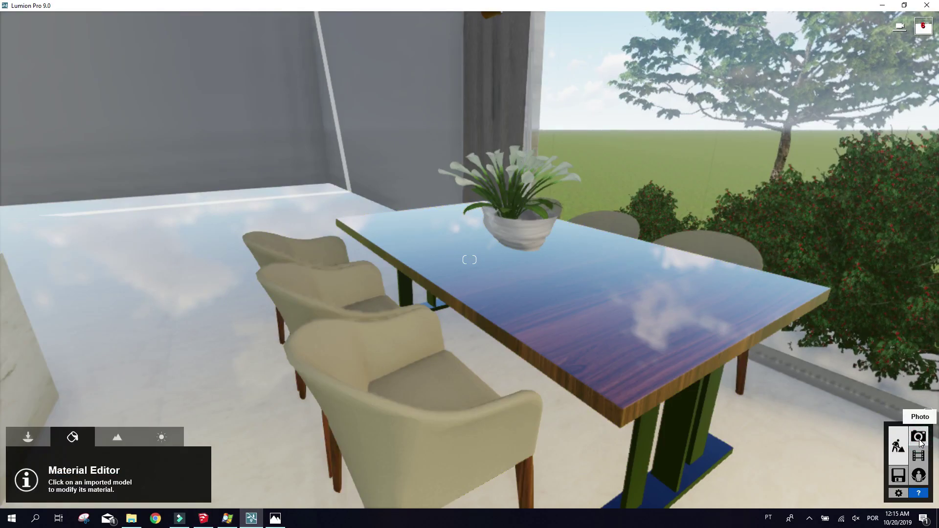
# Store a 10mm wide-angle living-room view in photo slot 2 after previewing the movie clip.
pyautogui.click(920, 437)
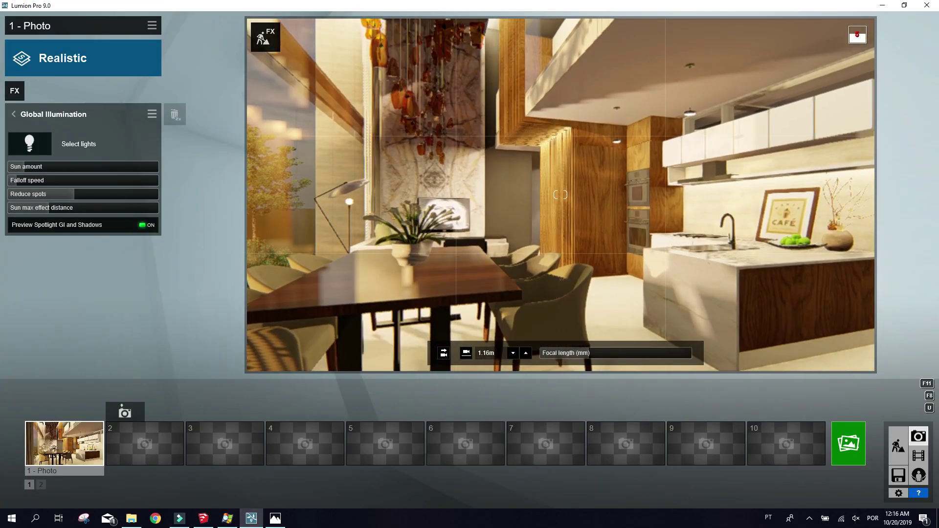
pyautogui.click(144, 444)
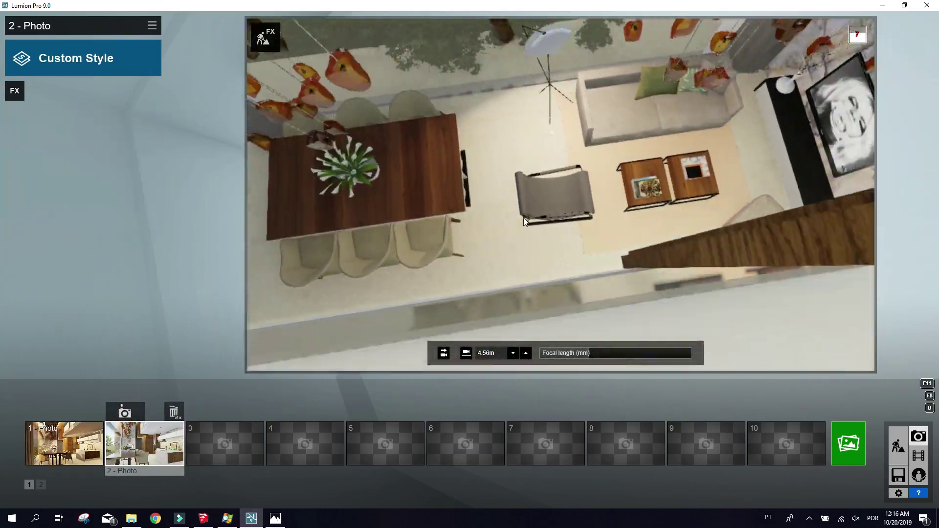
pyautogui.moveTo(523, 218); pyautogui.dragTo(544, 209, button='right')
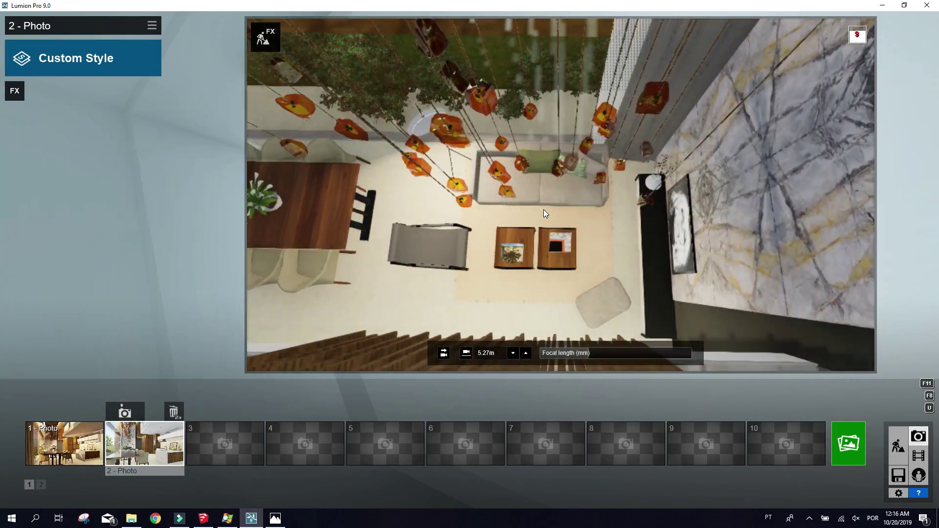
pyautogui.click(849, 444)
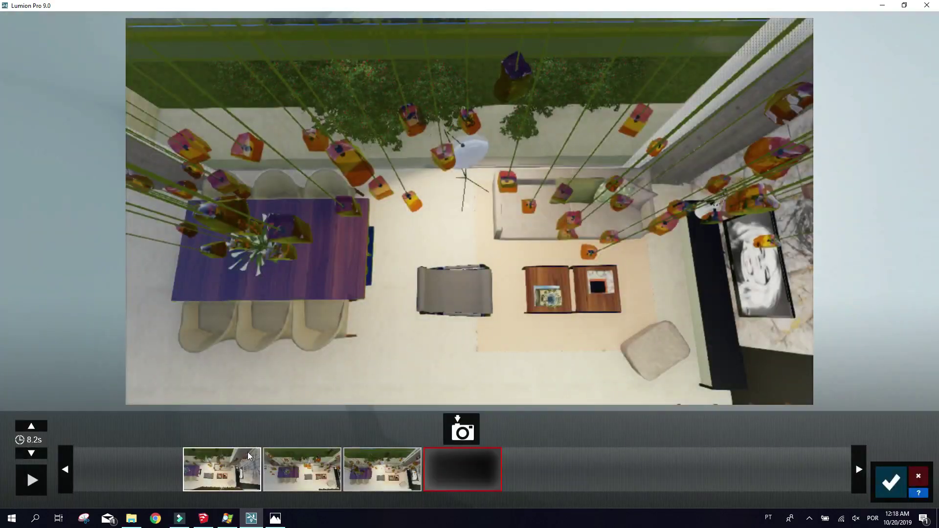
pyautogui.click(249, 456)
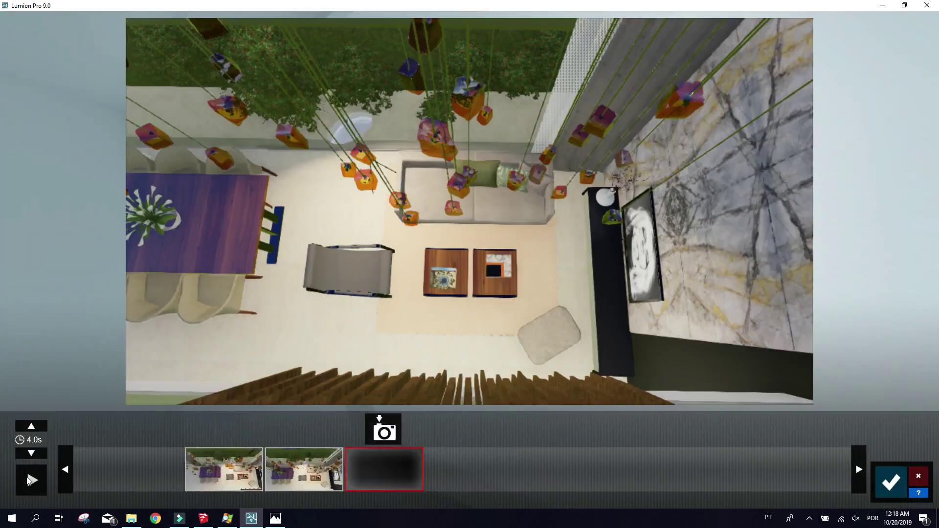
pyautogui.click(30, 479)
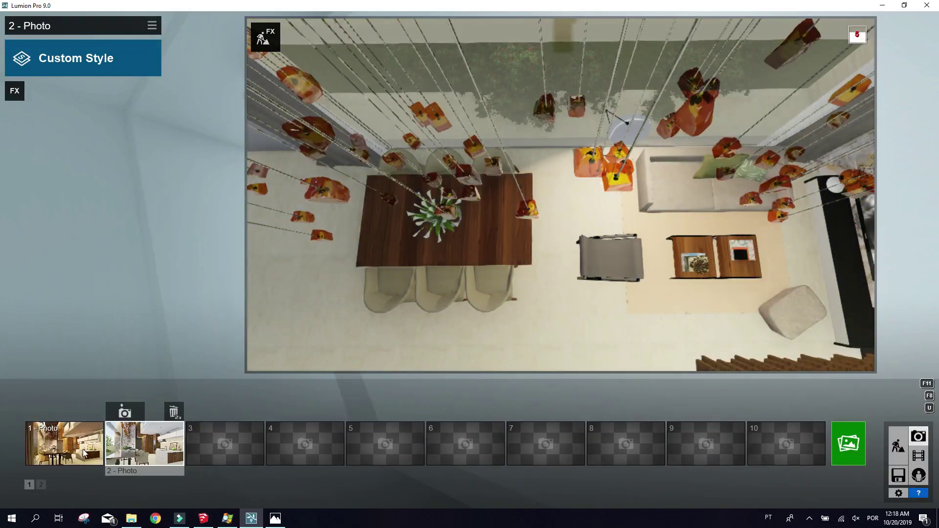
pyautogui.click(139, 443)
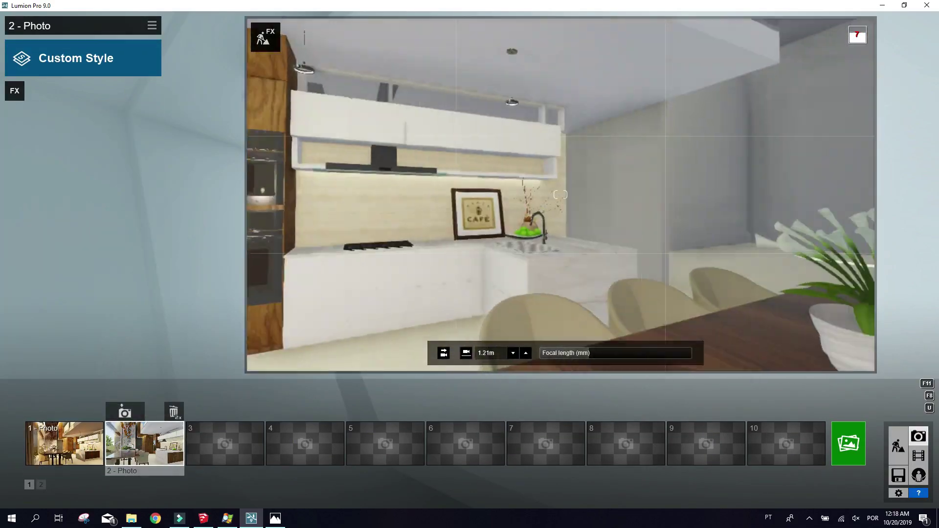
pyautogui.moveTo(611, 353); pyautogui.dragTo(550, 353)
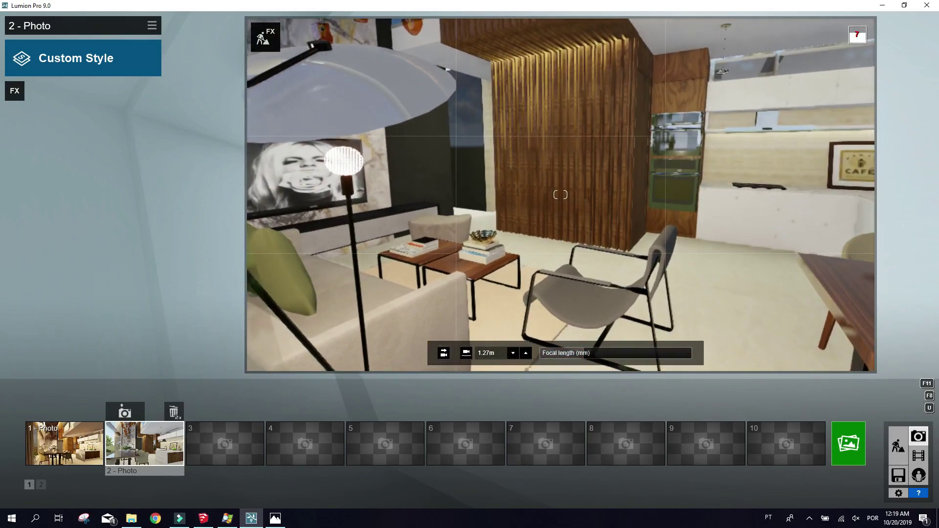
pyautogui.click(123, 414)
# Store a close kitchen-counter view in slot 3 and a dining-table view in slot 4.
pyautogui.click(225, 443)
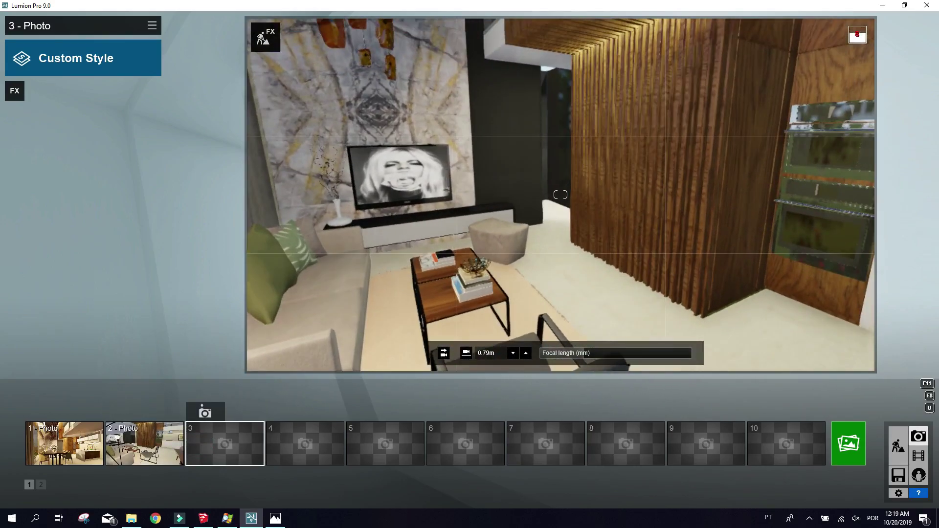
pyautogui.moveTo(561, 194); pyautogui.dragTo(561, 147, button='right')
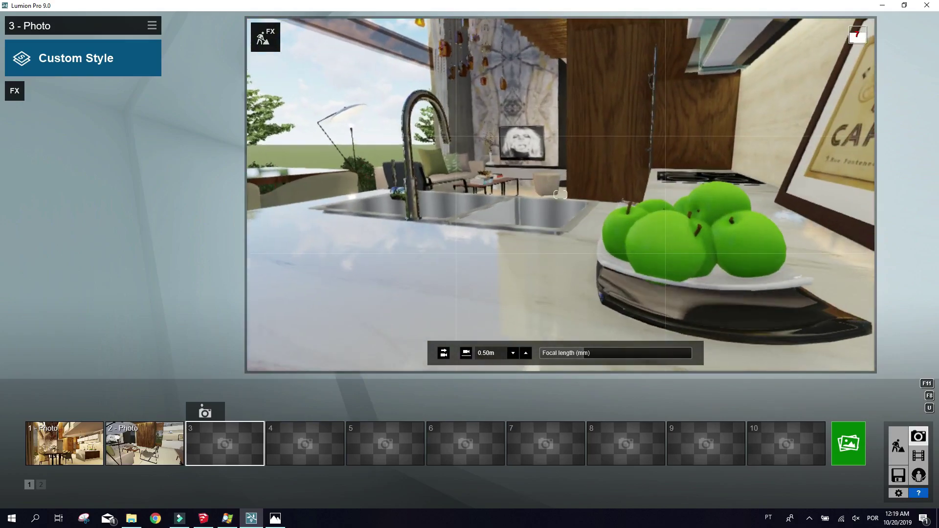
pyautogui.moveTo(561, 194)
pyautogui.mouseDown(button='right')
pyautogui.moveTo(551, 263)
pyautogui.moveTo(561, 194)
pyautogui.mouseUp(button='right')
pyautogui.press('w')
pyautogui.moveTo(584, 353); pyautogui.dragTo(606, 353)
pyautogui.click(205, 412)
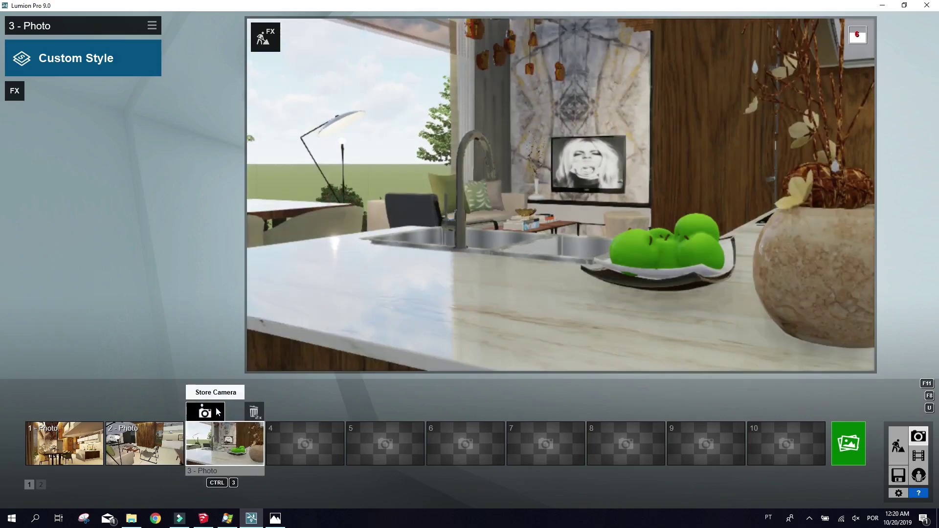
pyautogui.click(64, 443)
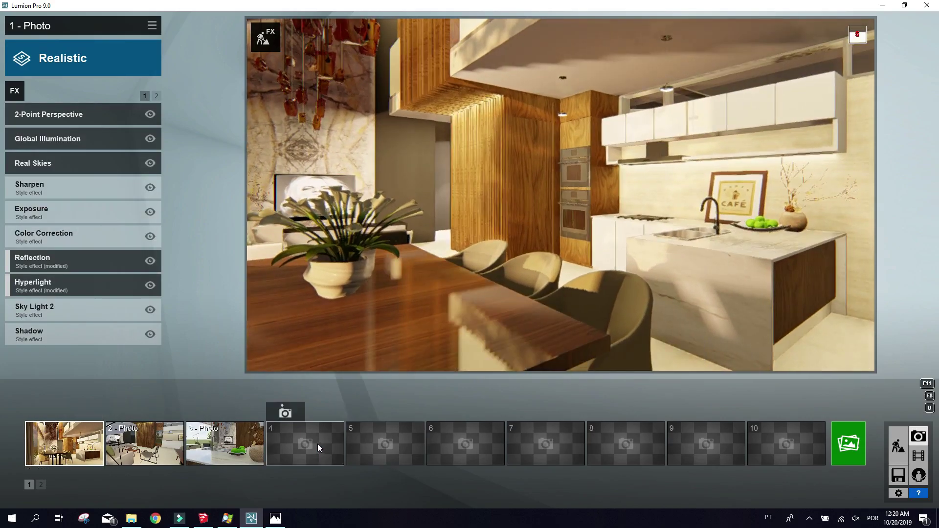
pyautogui.click(318, 444)
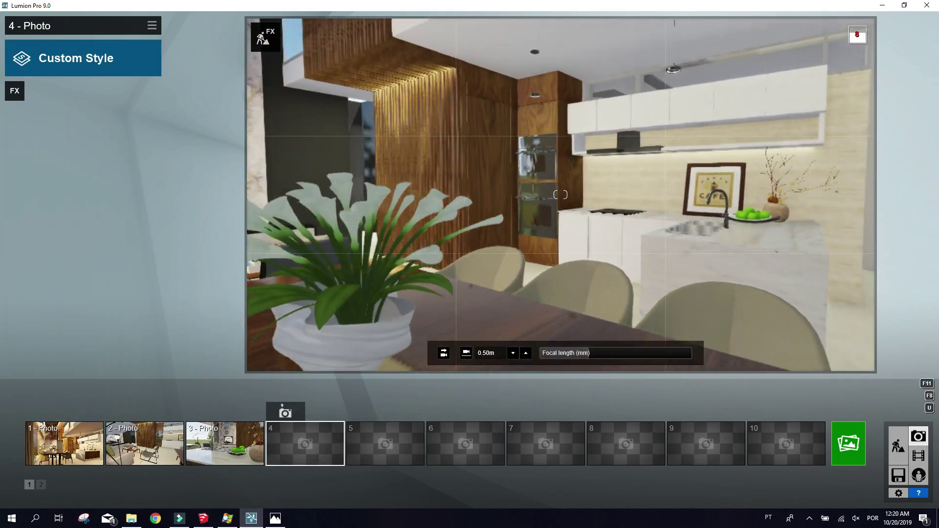
# Adjust the Sharpen effect intensity on Photo 1.
pyautogui.click(286, 412)
pyautogui.click(82, 443)
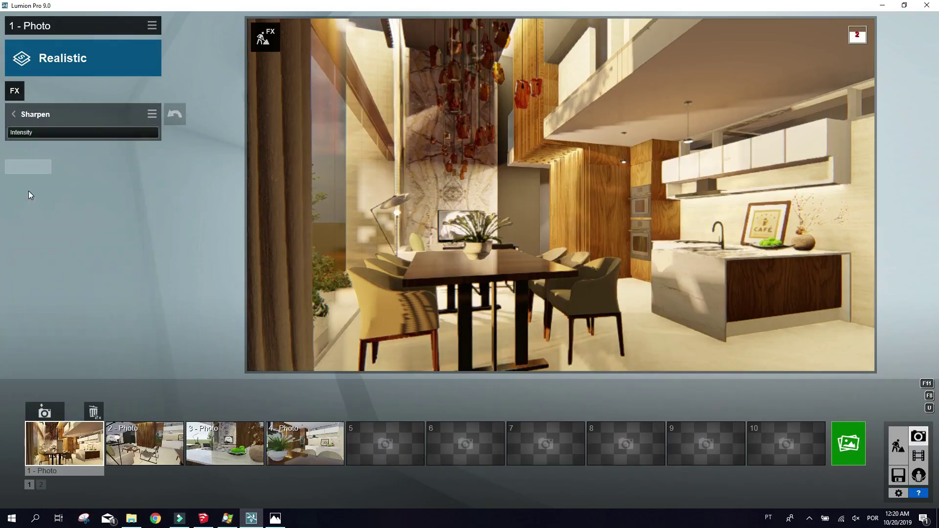
pyautogui.click(55, 134)
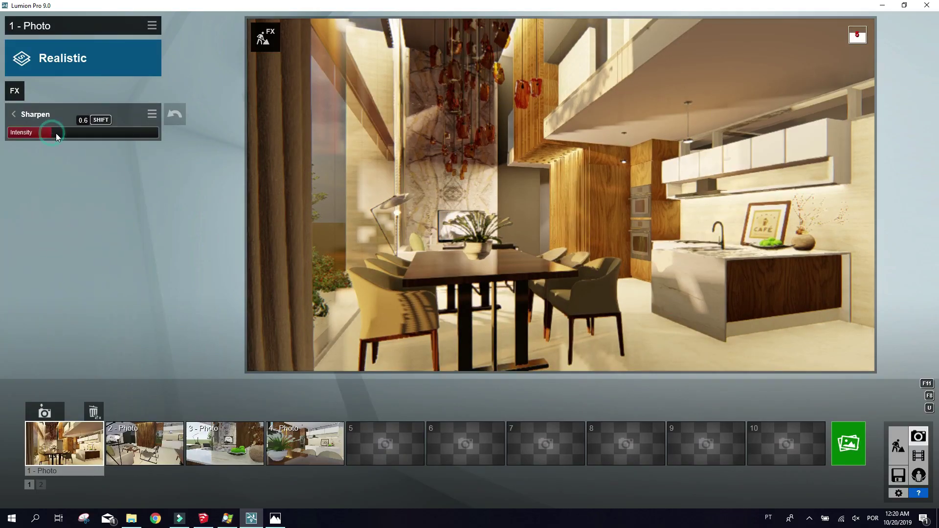
# Browse the sketch and Various photo effect categories without adding any, then return to Build mode.
pyautogui.click(19, 93)
pyautogui.click(325, 87)
pyautogui.click(402, 86)
pyautogui.click(476, 86)
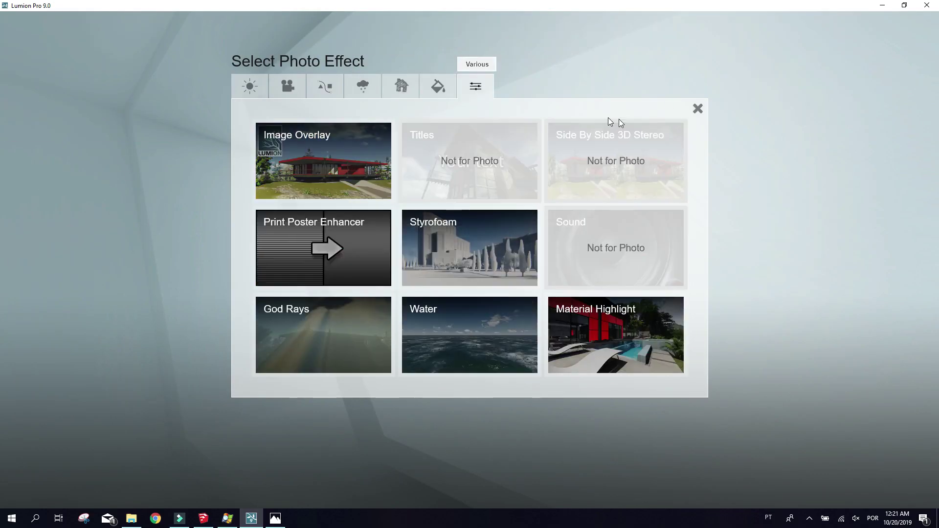
pyautogui.click(697, 108)
pyautogui.click(899, 446)
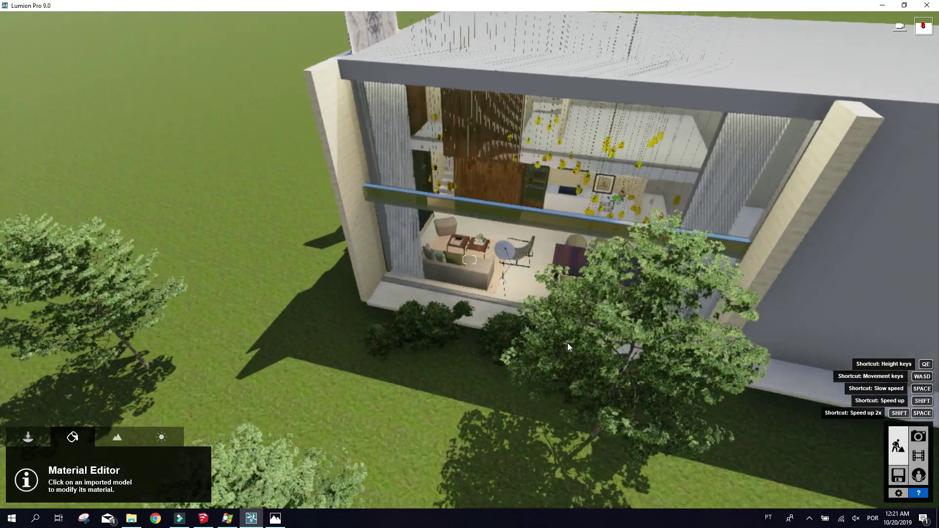
# Move the shrub in front of the house about 0.8m.
pyautogui.click(28, 437)
pyautogui.click(80, 464)
pyautogui.click(25, 175)
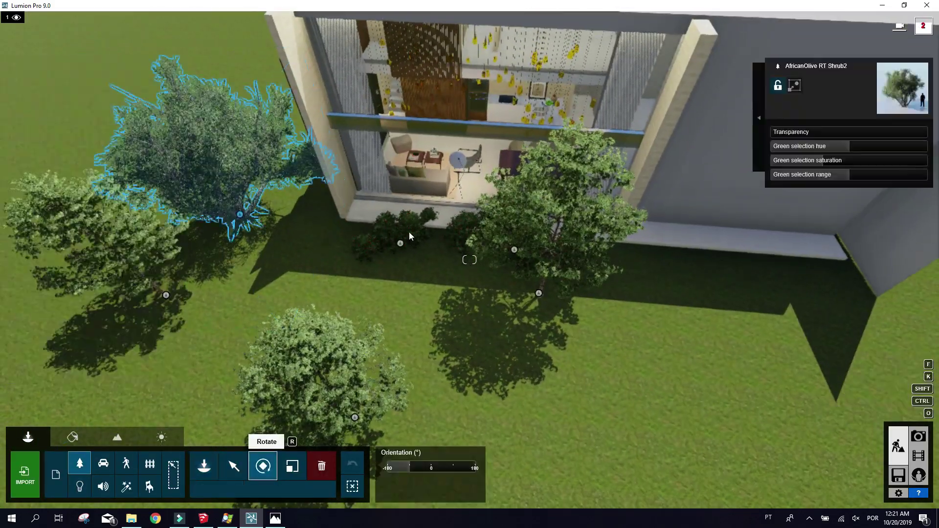
pyautogui.click(401, 244)
pyautogui.click(234, 466)
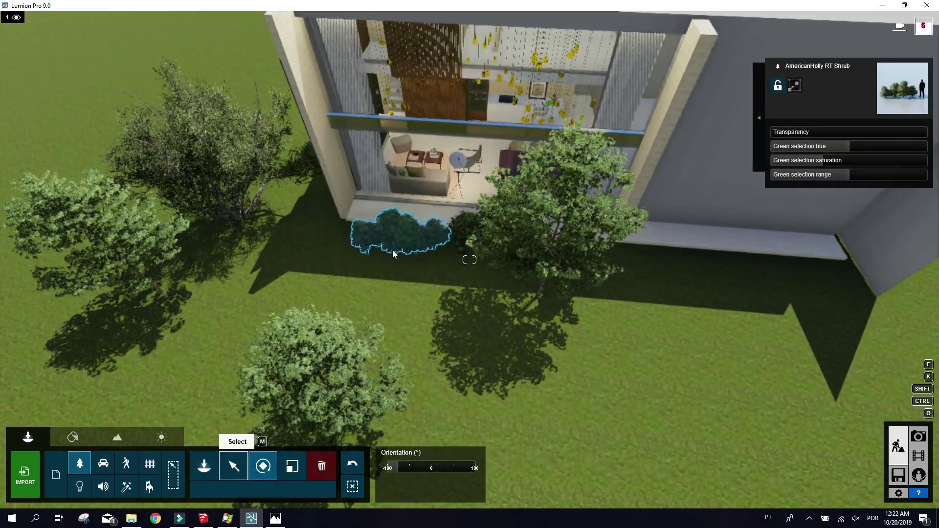
pyautogui.moveTo(401, 243); pyautogui.dragTo(485, 252)
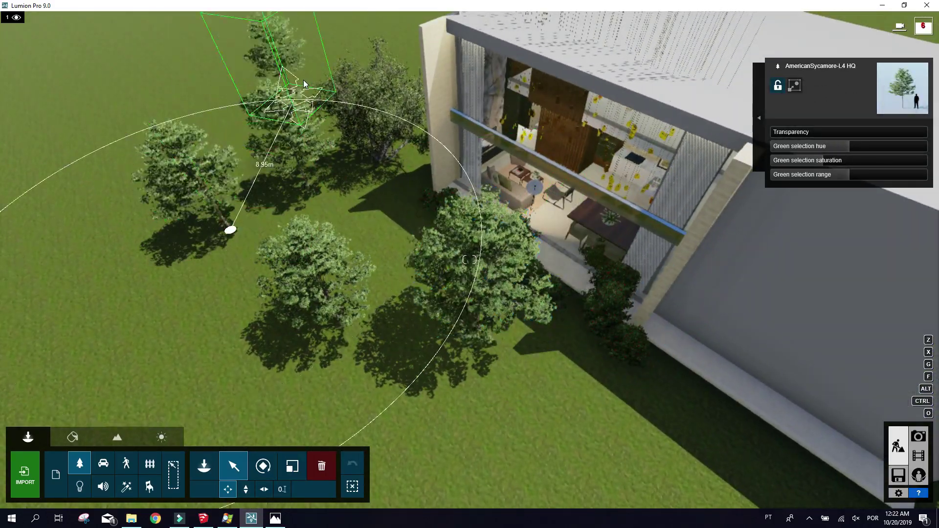
# Check the landscape grass settings and restore Photo 1's garden camera view.
pyautogui.click(117, 437)
pyautogui.click(61, 486)
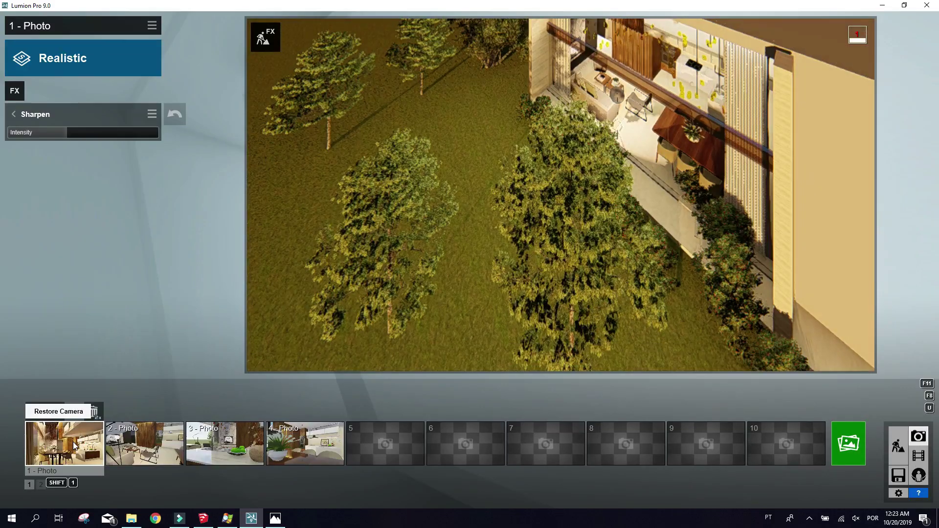
pyautogui.click(72, 442)
pyautogui.click(898, 446)
pyautogui.click(28, 437)
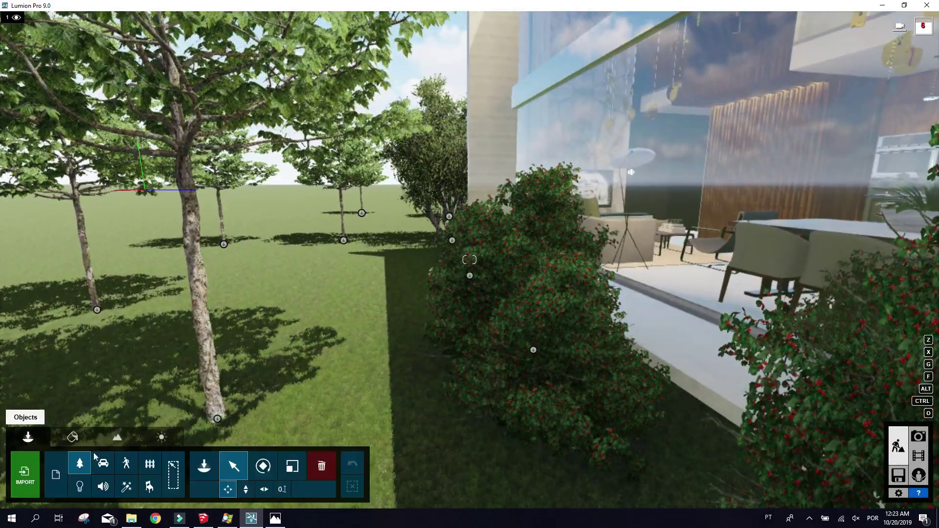
# Plant a new nature-library tree on the lawn beside the house.
pyautogui.click(80, 463)
pyautogui.click(95, 362)
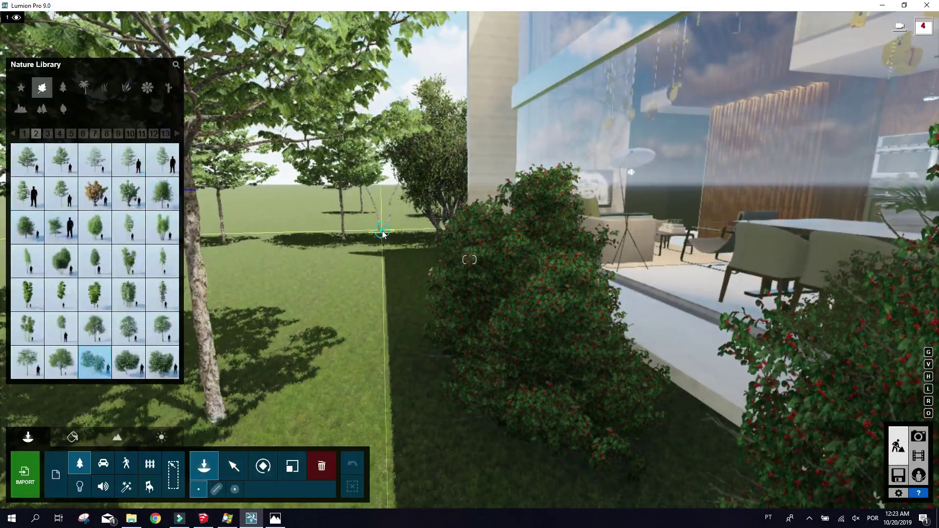
pyautogui.click(290, 265)
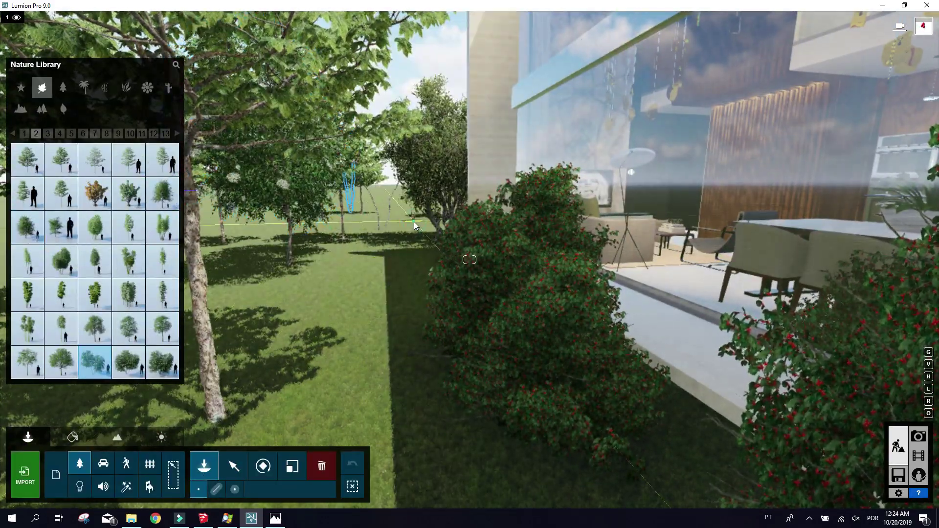
pyautogui.click(203, 519)
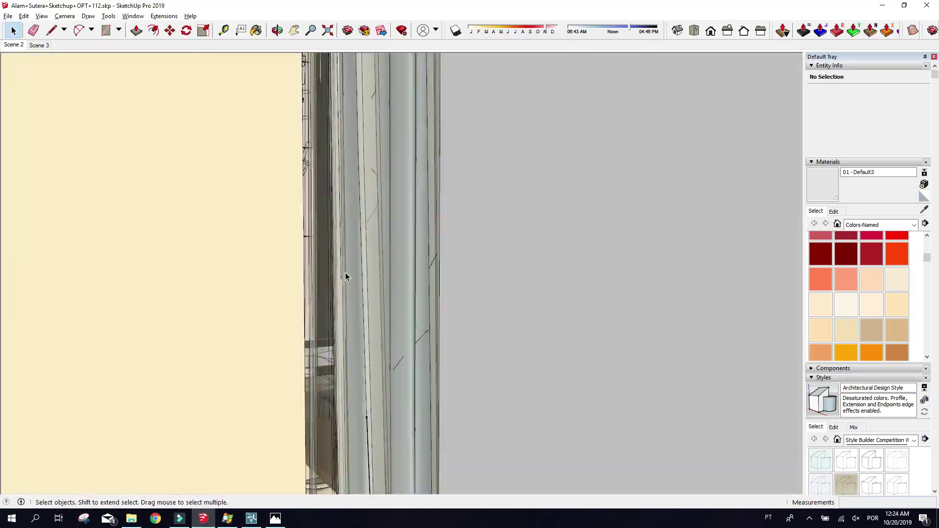
# Scale the wood panel group on the TV wall in SketchUp.
pyautogui.scroll(5, 346, 286)
pyautogui.moveTo(346, 286)
pyautogui.mouseDown(button='middle')
pyautogui.moveTo(269, 221)
pyautogui.moveTo(462, 305)
pyautogui.moveTo(495, 411)
pyautogui.moveTo(440, 478)
pyautogui.moveTo(394, 336)
pyautogui.moveTo(291, 260)
pyautogui.moveTo(334, 204)
pyautogui.moveTo(447, 321)
pyautogui.moveTo(468, 231)
pyautogui.moveTo(313, 211)
pyautogui.mouseUp(button='middle')
pyautogui.click(331, 204)
pyautogui.press('space')
pyautogui.press('s')
pyautogui.press('space')
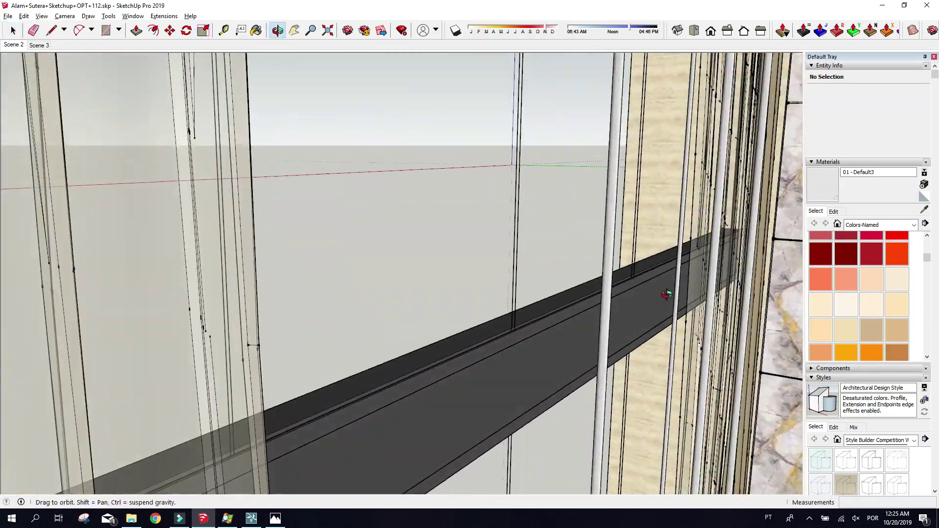
# Save the SketchUp model through File > Save As.
pyautogui.click(8, 15)
pyautogui.click(34, 61)
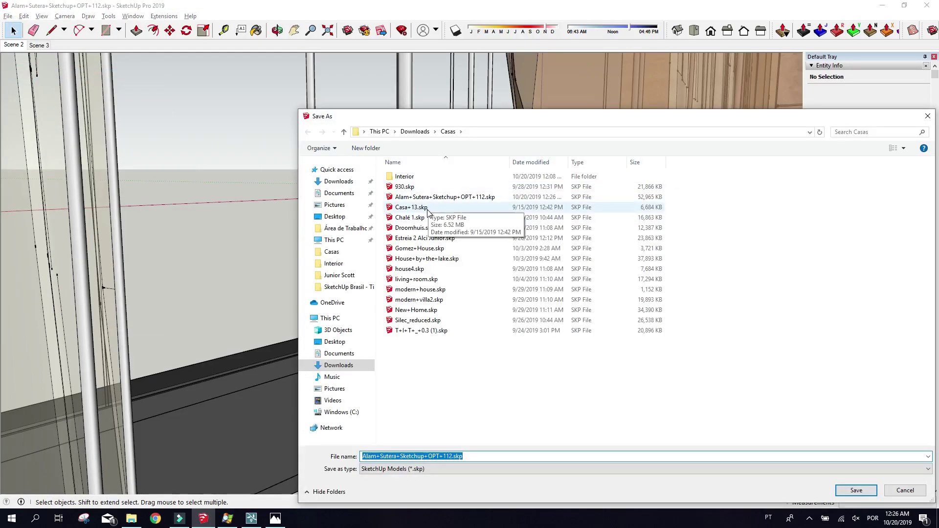
pyautogui.click(850, 489)
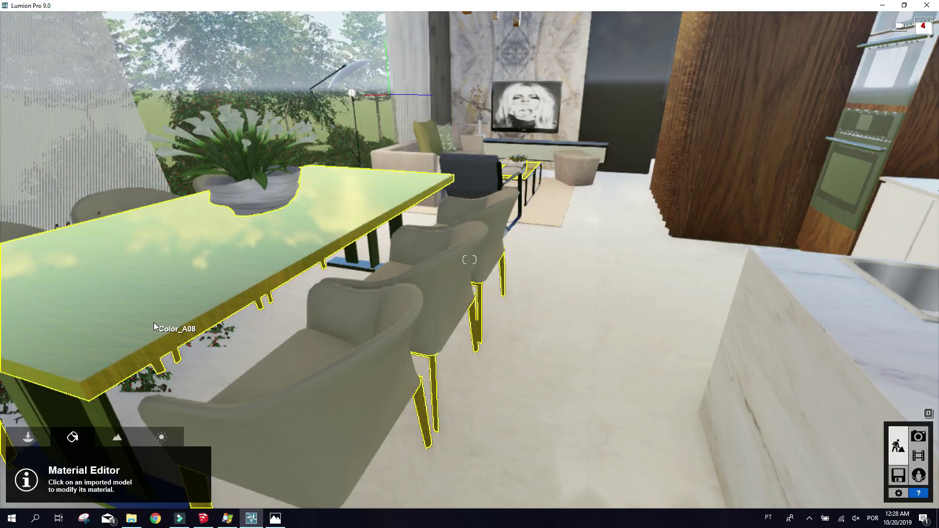
# Give the chandelier bulb an orange Standard material with transparency enabled.
pyautogui.click(154, 322)
pyautogui.moveTo(449, 259); pyautogui.dragTo(488, 268, button='right')
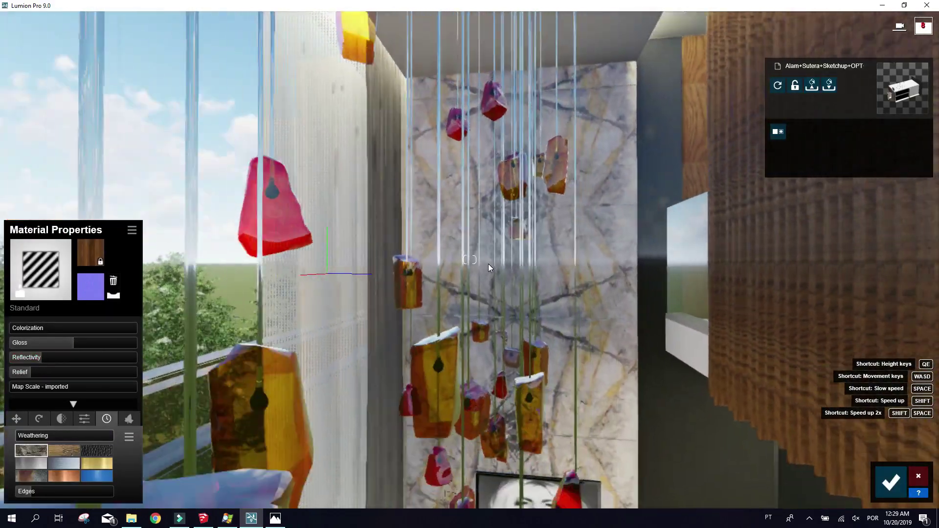
pyautogui.scroll(5, 489, 265)
pyautogui.click(491, 216)
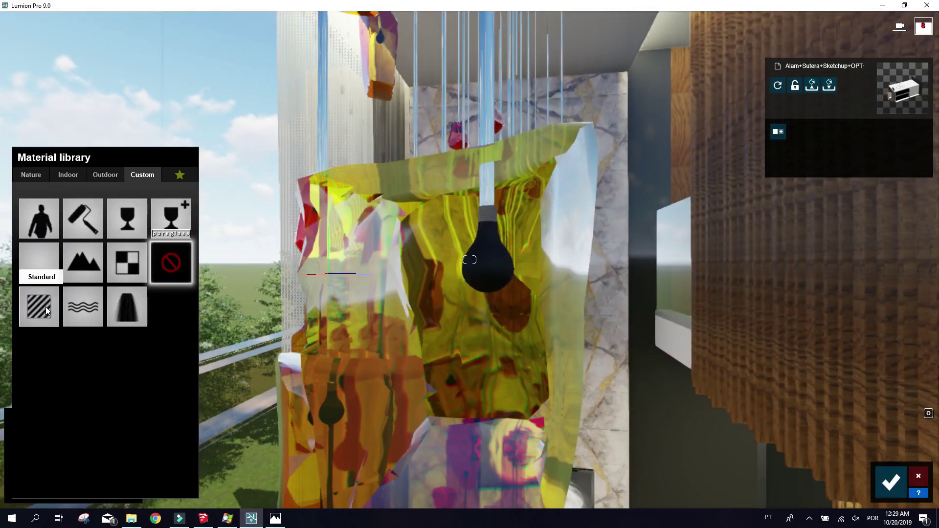
pyautogui.click(49, 302)
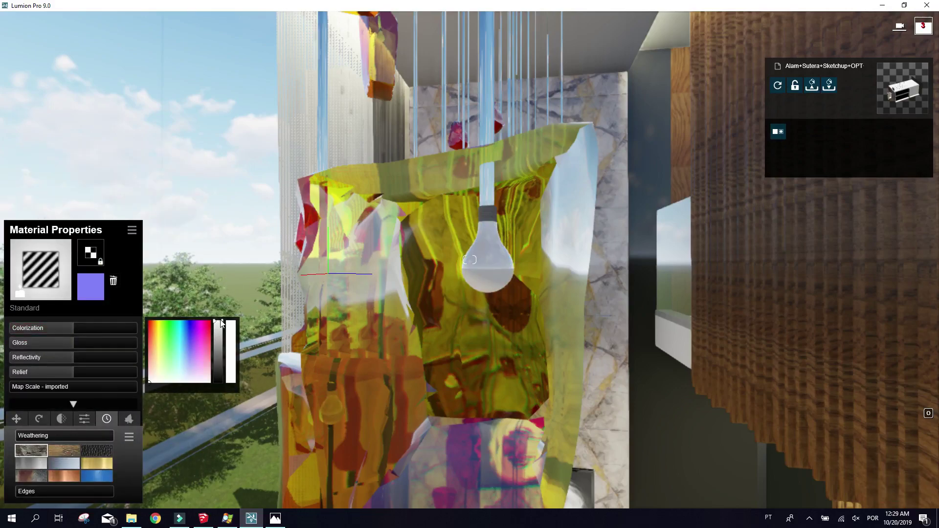
pyautogui.click(153, 333)
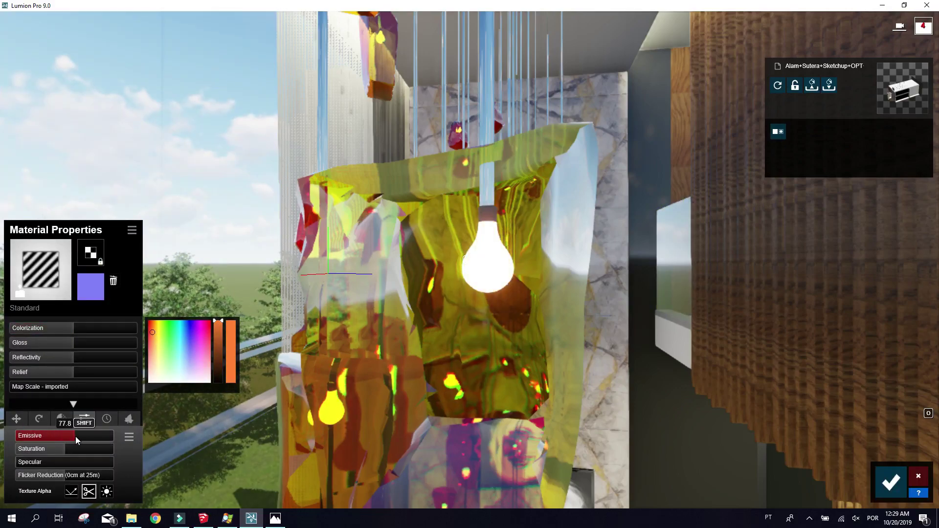
pyautogui.click(61, 419)
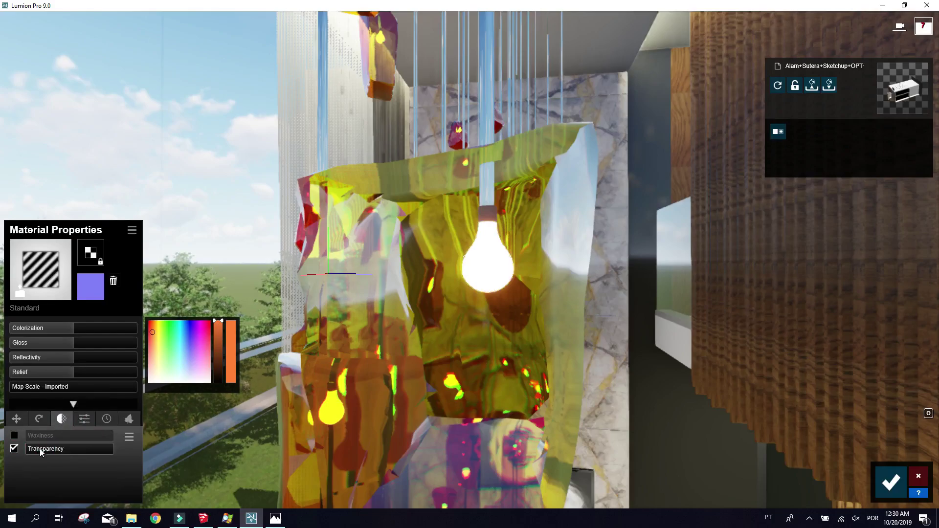
pyautogui.click(14, 448)
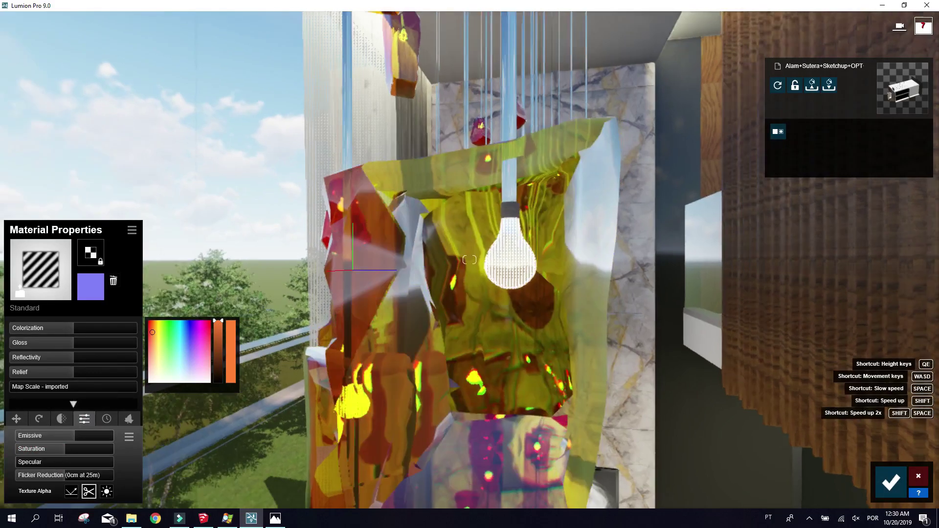
# Apply the Indoor Chrome material to the bulb socket.
pyautogui.click(40, 270)
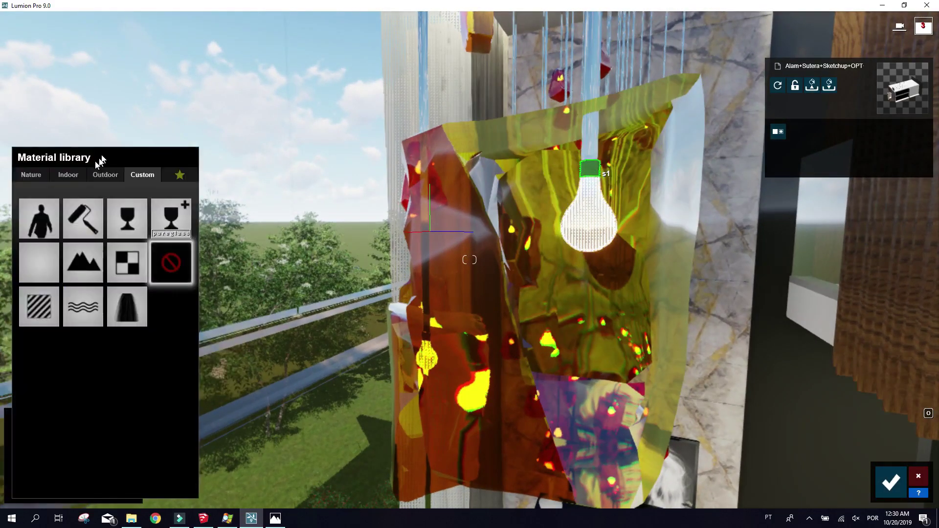
pyautogui.click(68, 175)
pyautogui.click(44, 261)
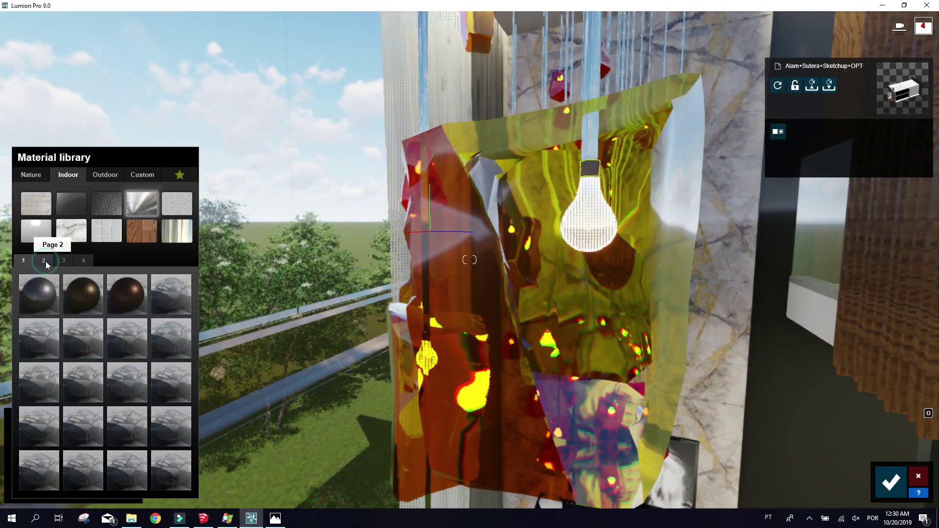
pyautogui.click(166, 419)
# Raise reflections and relief on the amber, red and matte-back chandelier glass, then confirm.
pyautogui.click(670, 354)
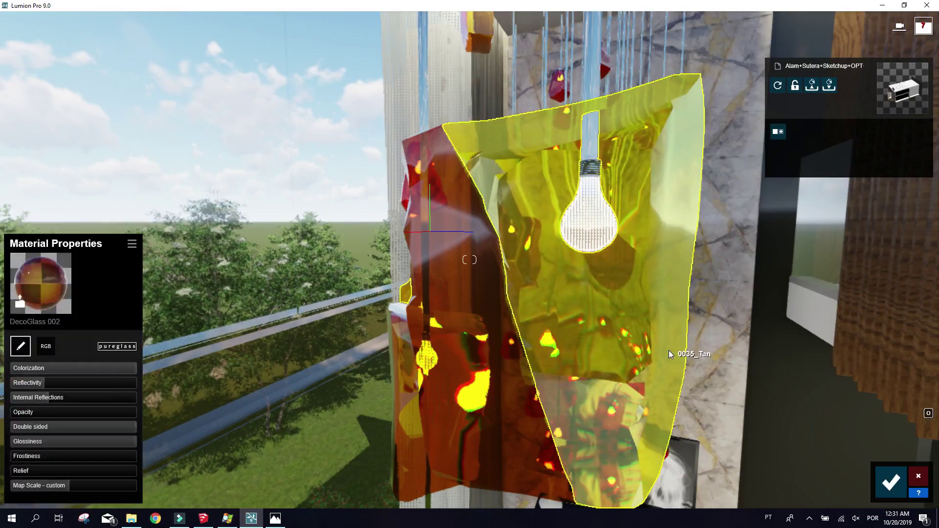
pyautogui.click(105, 397)
pyautogui.click(68, 471)
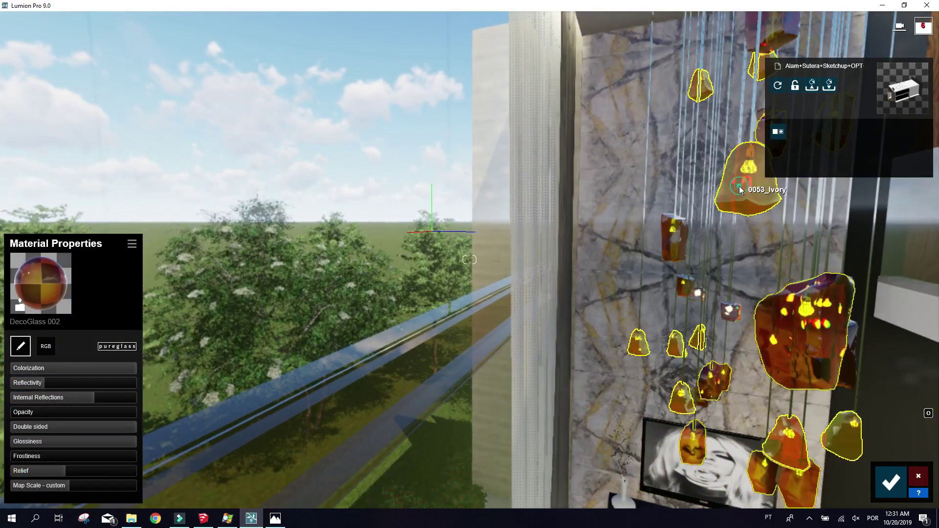
pyautogui.click(739, 186)
pyautogui.moveTo(42, 471); pyautogui.dragTo(64, 471)
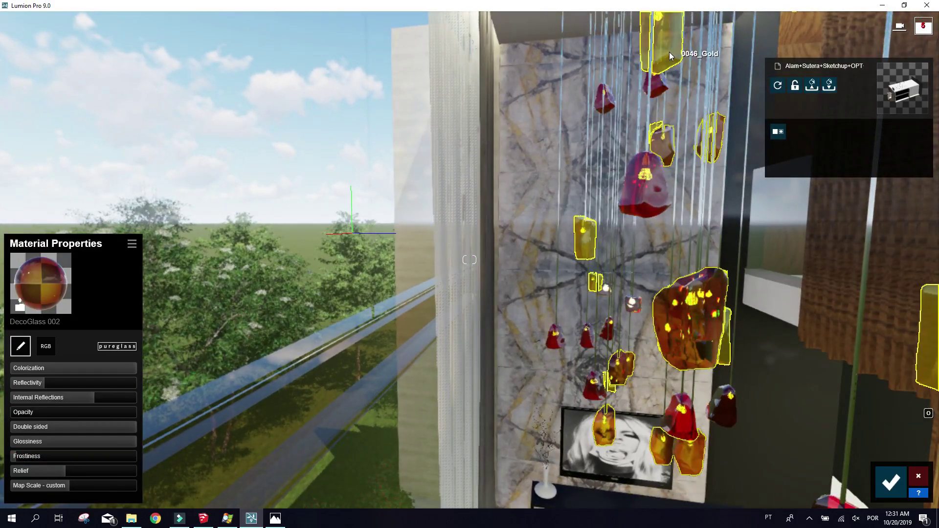
pyautogui.click(21, 472)
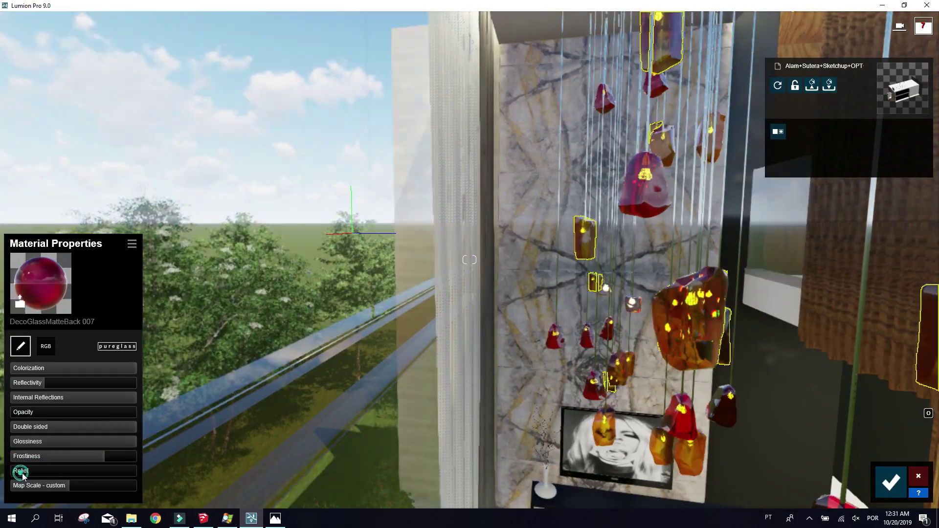
pyautogui.moveTo(23, 472); pyautogui.dragTo(89, 467)
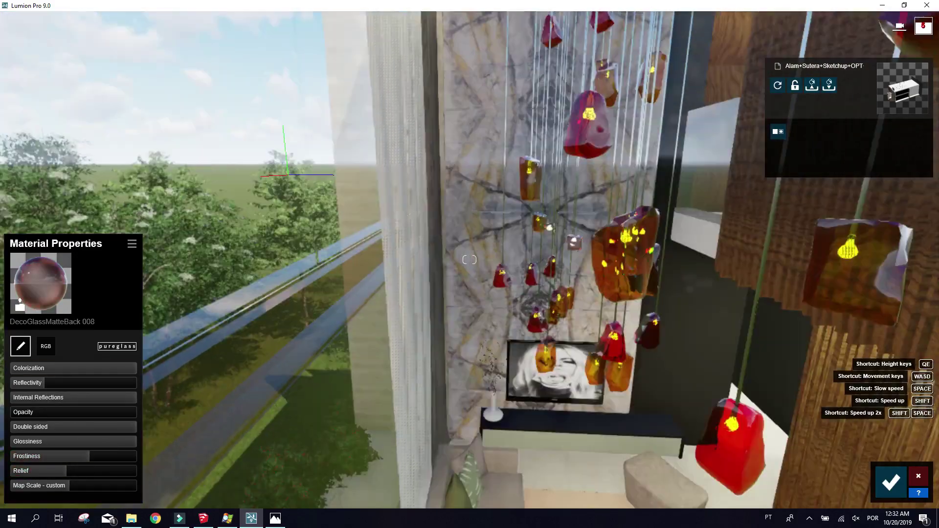
pyautogui.click(891, 482)
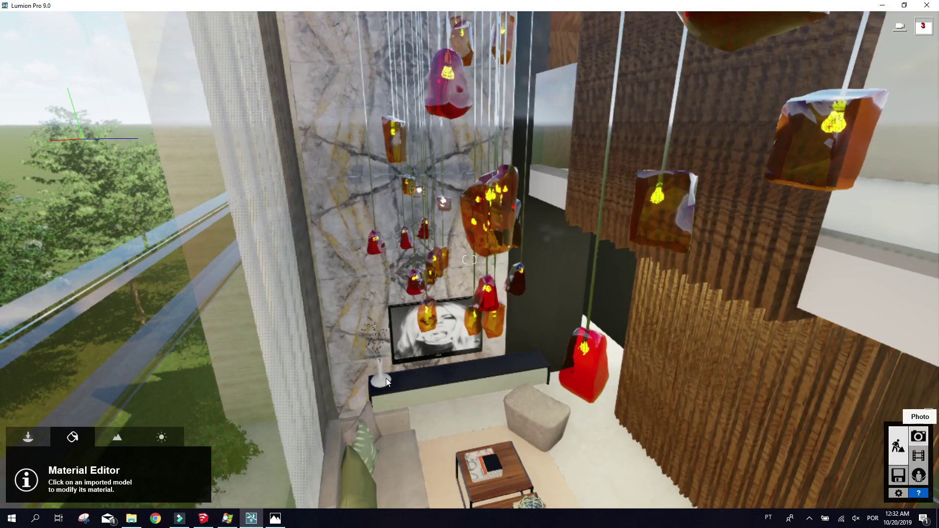
# Lower the Sun shadow range slightly in Photo 1's Shadow effect.
pyautogui.click(919, 436)
pyautogui.click(76, 444)
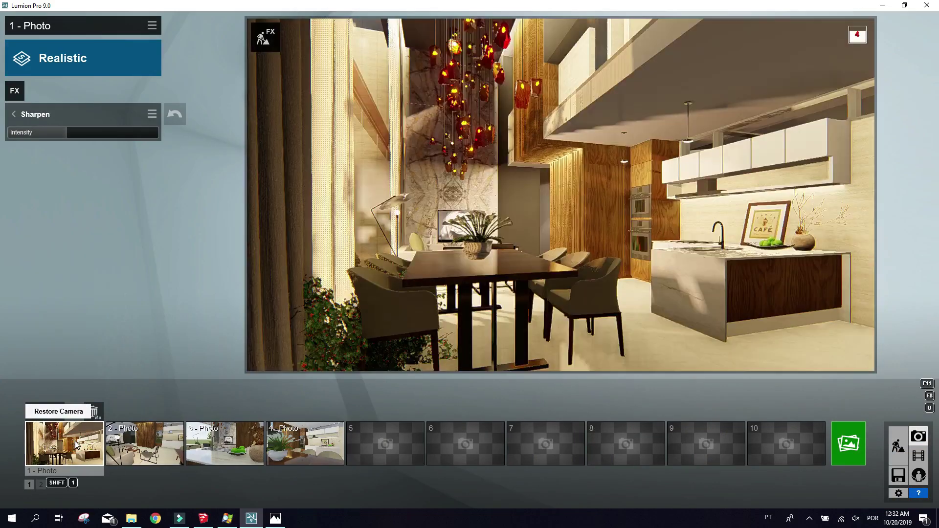
pyautogui.click(14, 114)
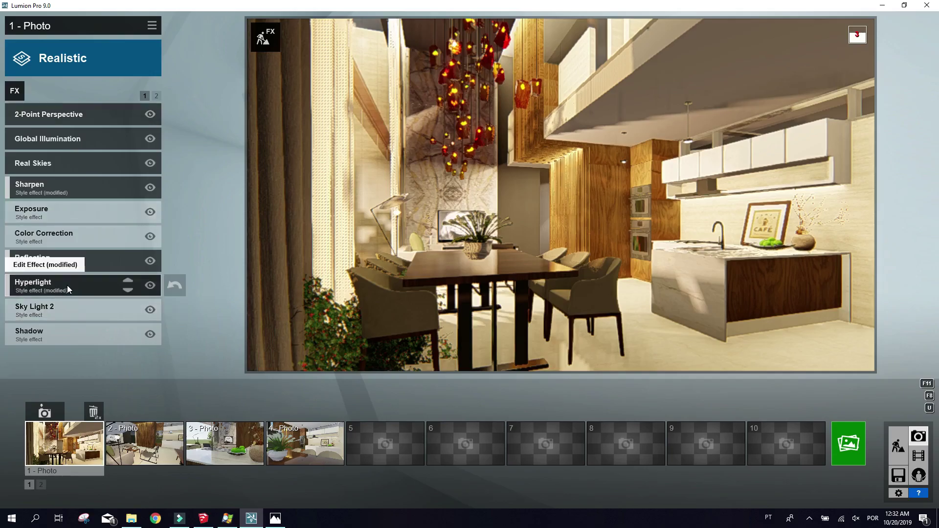
pyautogui.click(65, 309)
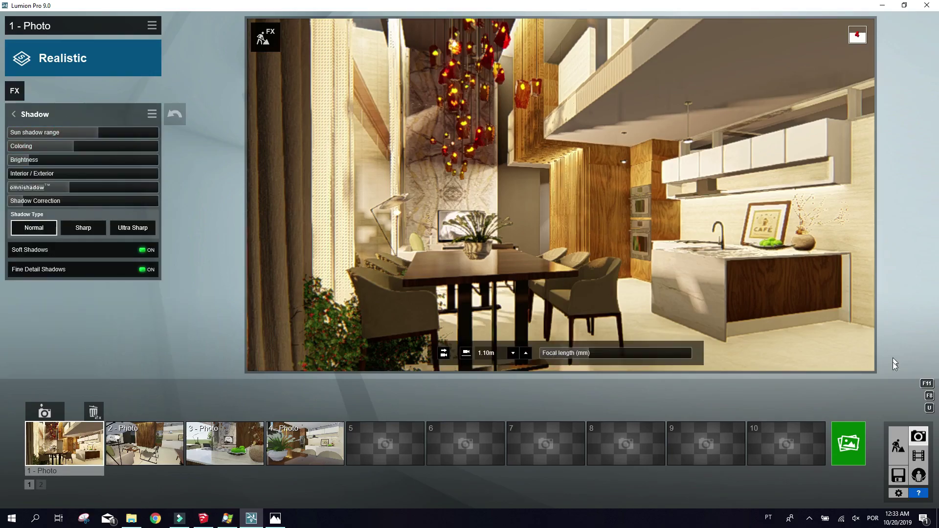
pyautogui.click(87, 131)
pyautogui.click(897, 459)
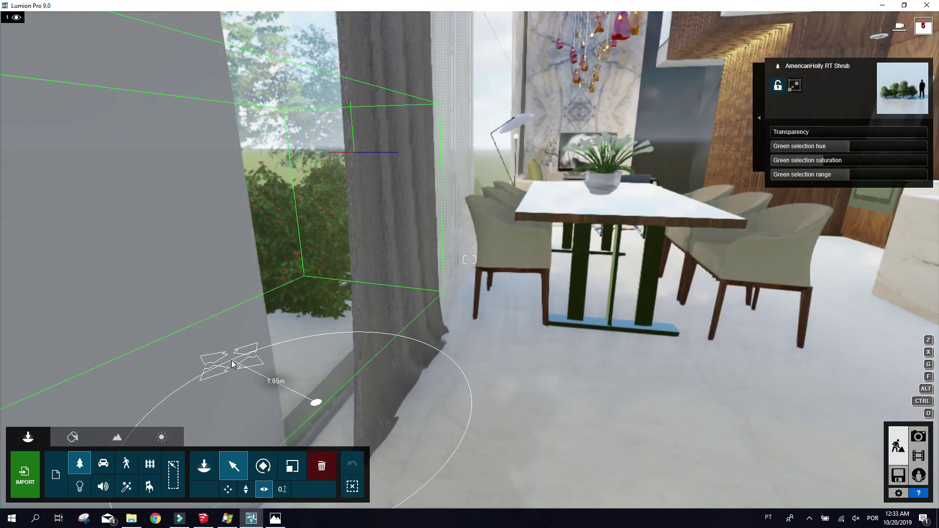
# Apply the Custom Standard material to the wall surface and another surface.
pyautogui.click(66, 438)
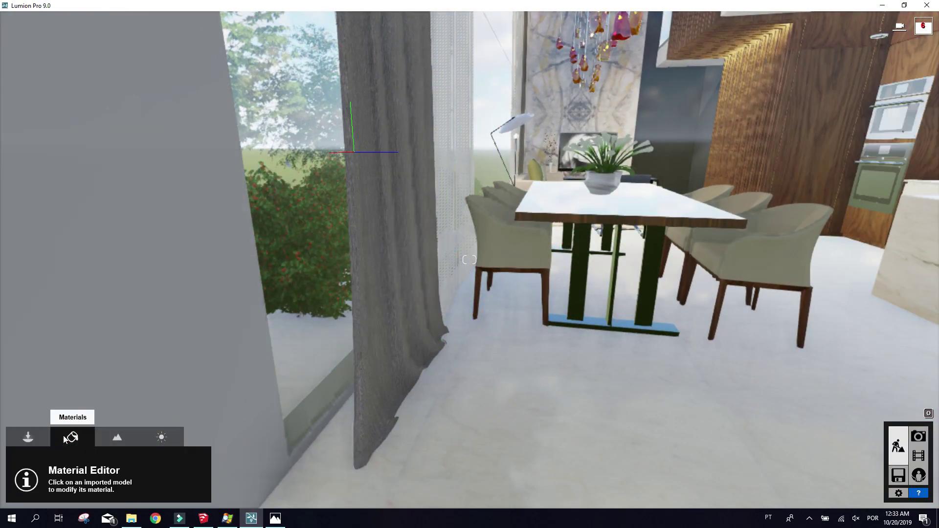
pyautogui.click(620, 168)
pyautogui.click(39, 265)
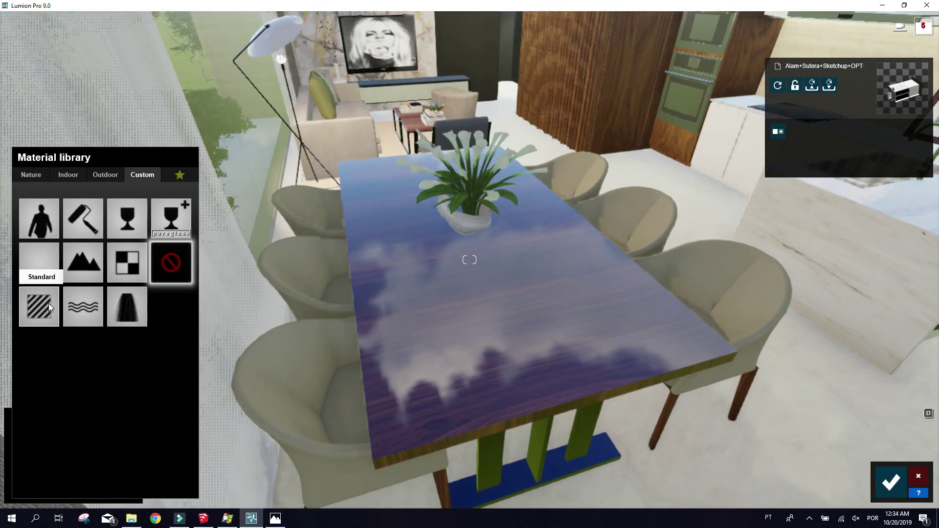
pyautogui.click(45, 306)
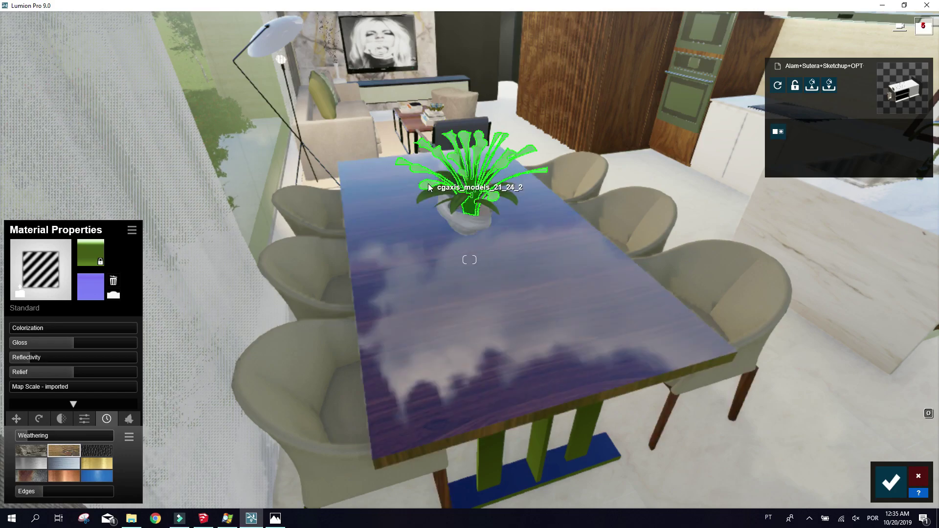
pyautogui.click(457, 161)
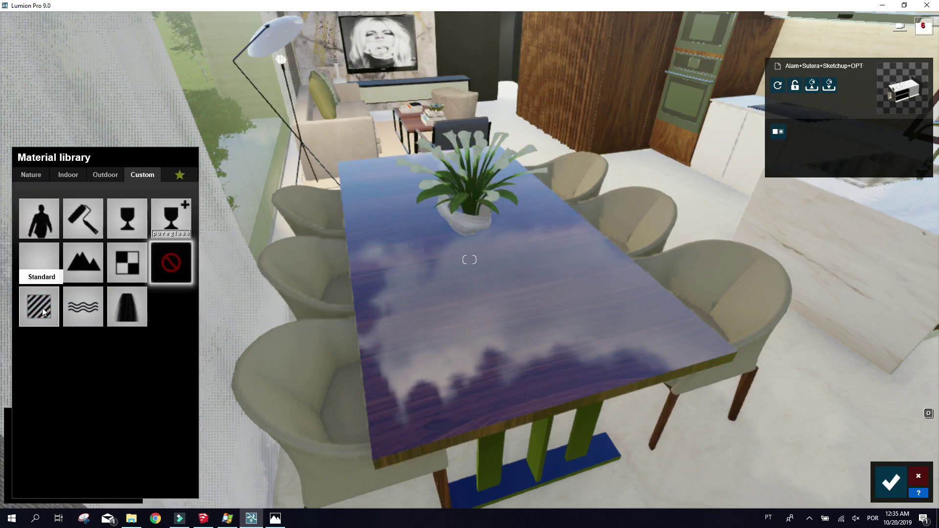
pyautogui.click(42, 307)
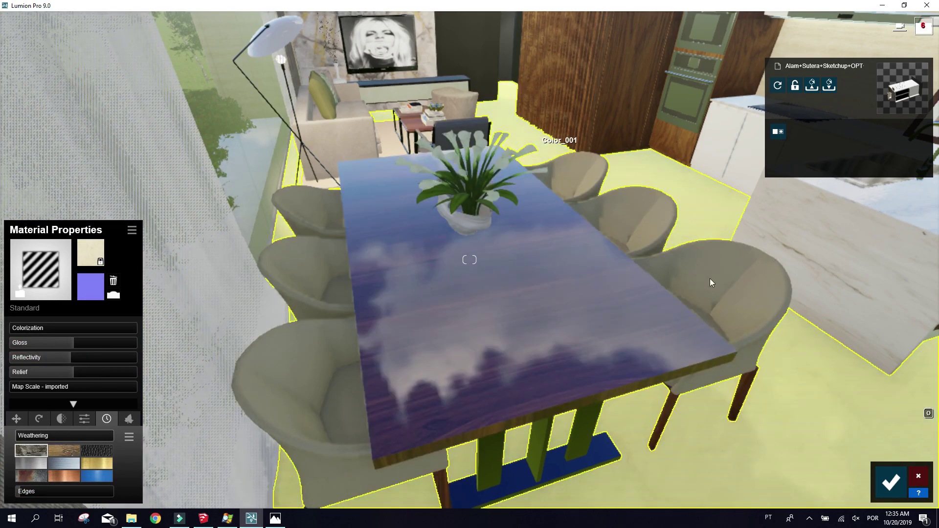
pyautogui.click(866, 265)
# Give the sink Indoor Aluminium and the beams a Standard material, then confirm.
pyautogui.click(866, 266)
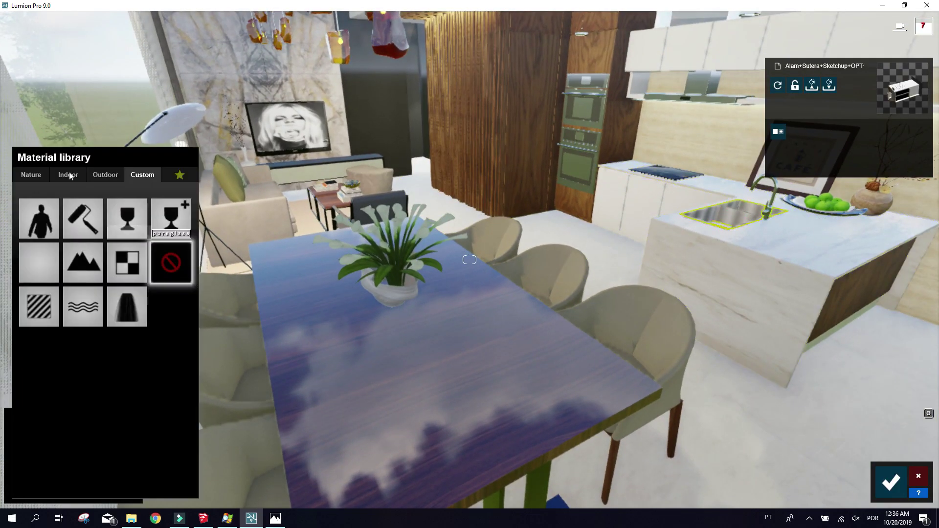
pyautogui.click(69, 174)
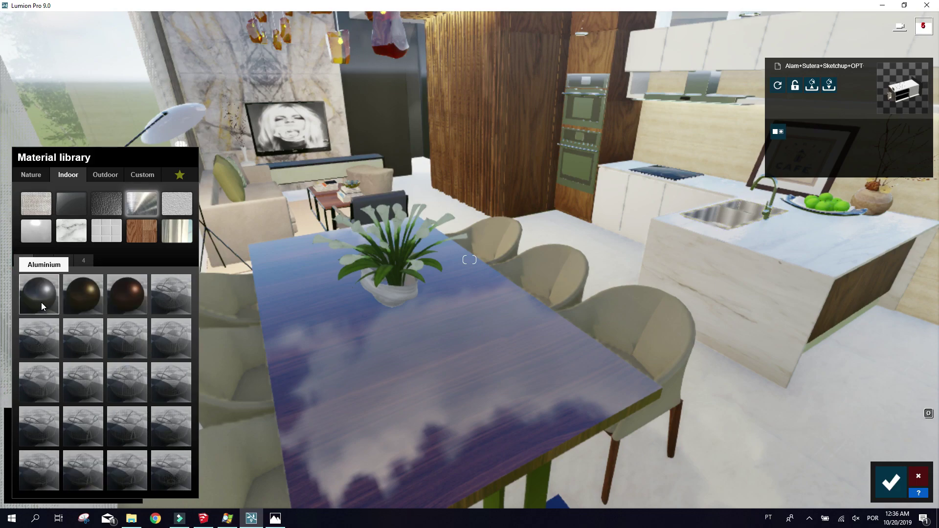
pyautogui.click(47, 289)
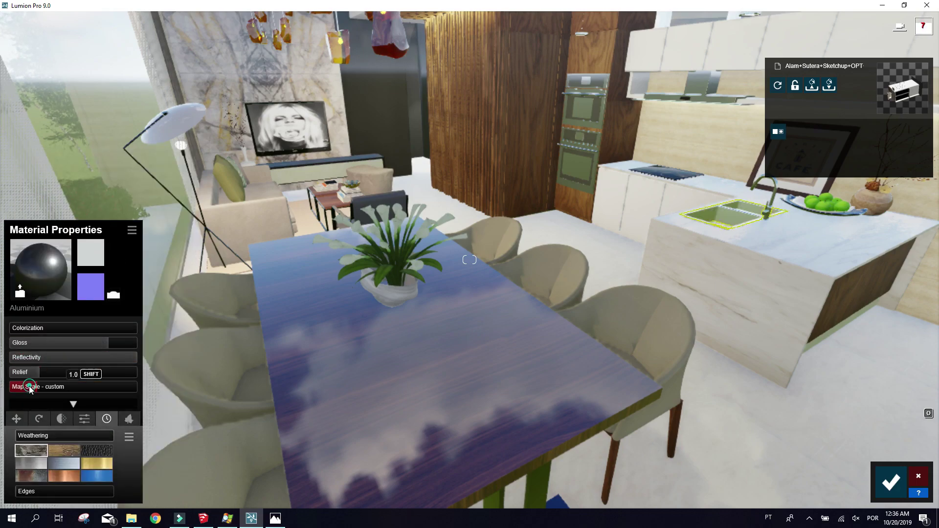
pyautogui.click(242, 140)
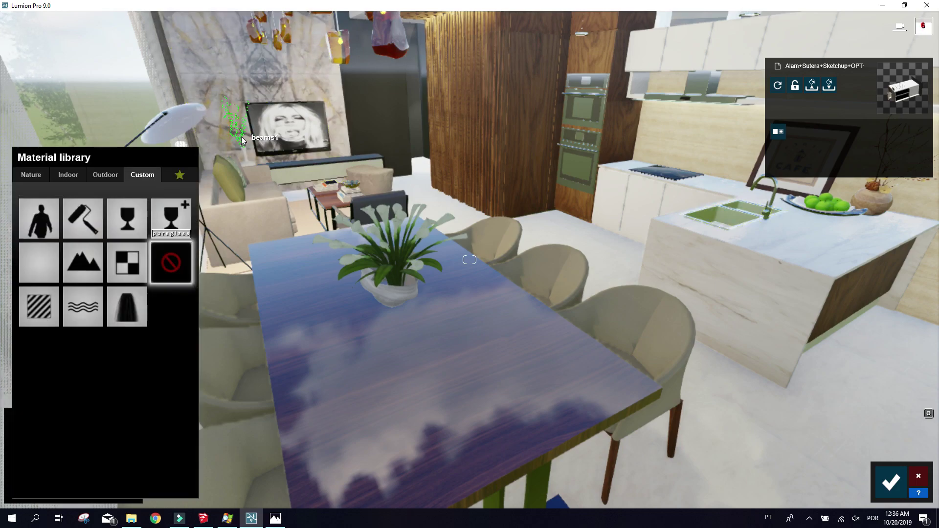
pyautogui.click(43, 305)
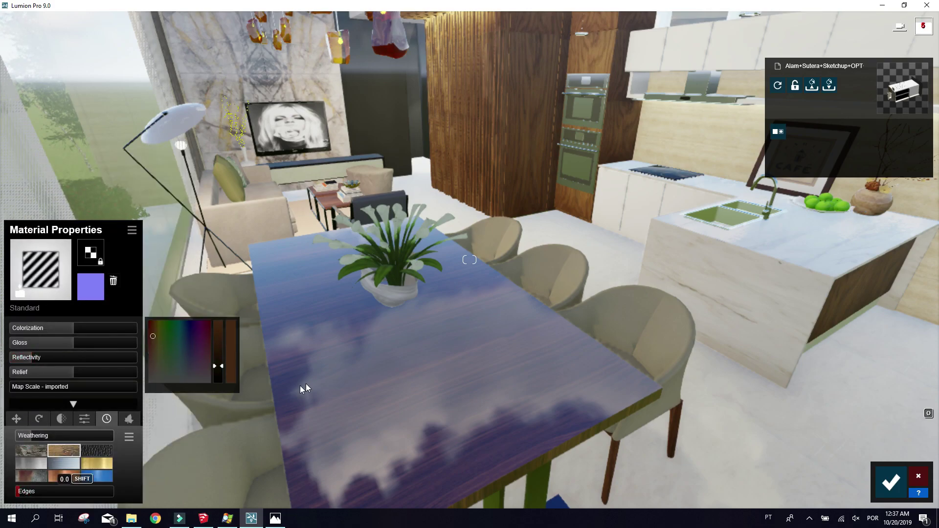
pyautogui.click(891, 483)
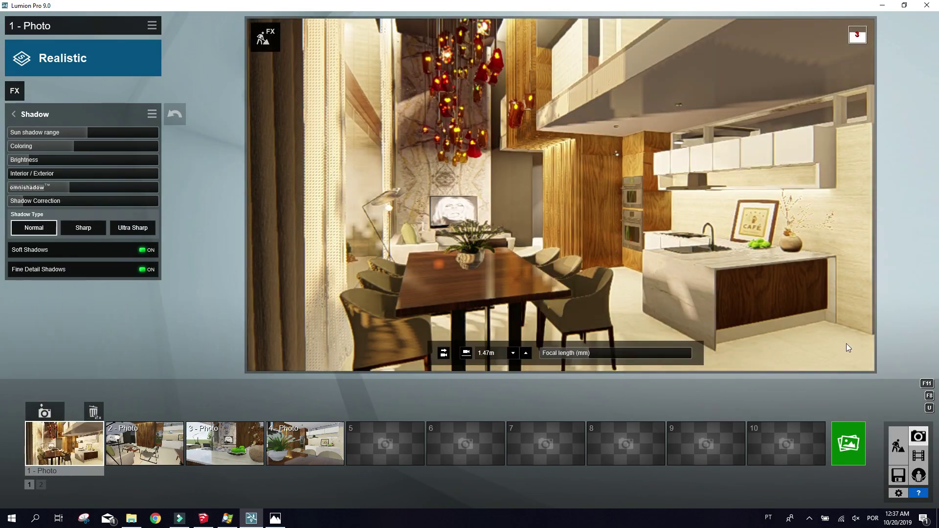
# Render Photo 1 to a 1920x1080 JPG file.
pyautogui.click(849, 443)
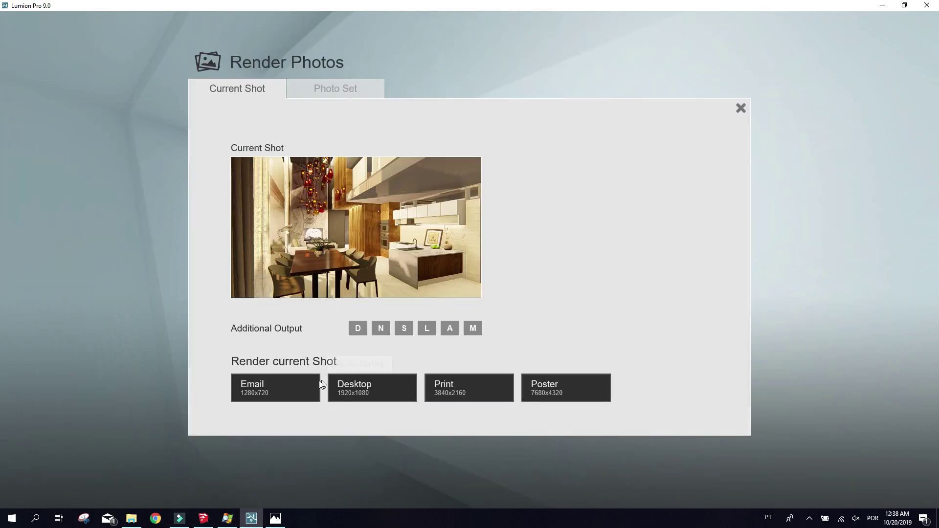
pyautogui.click(373, 386)
pyautogui.click(595, 412)
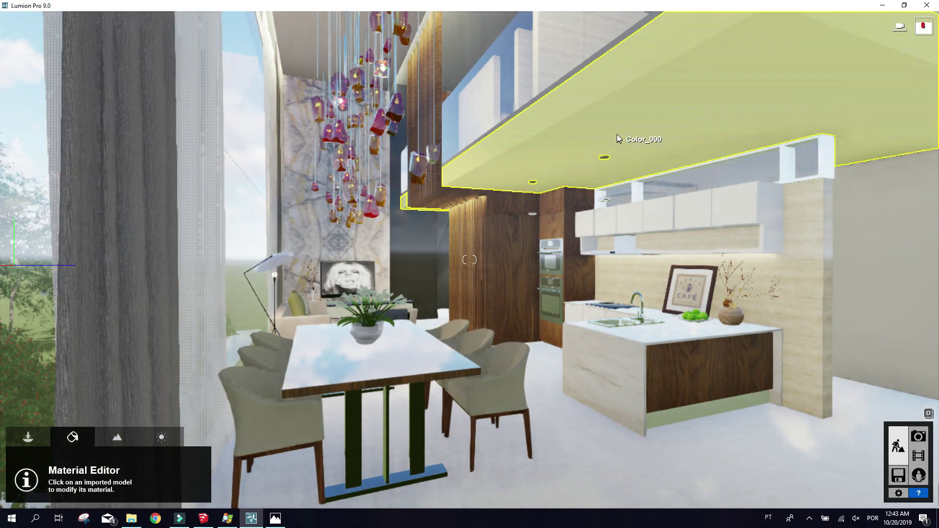
# Select the ceiling and floor, then bring the marble wall into view.
pyautogui.click(584, 172)
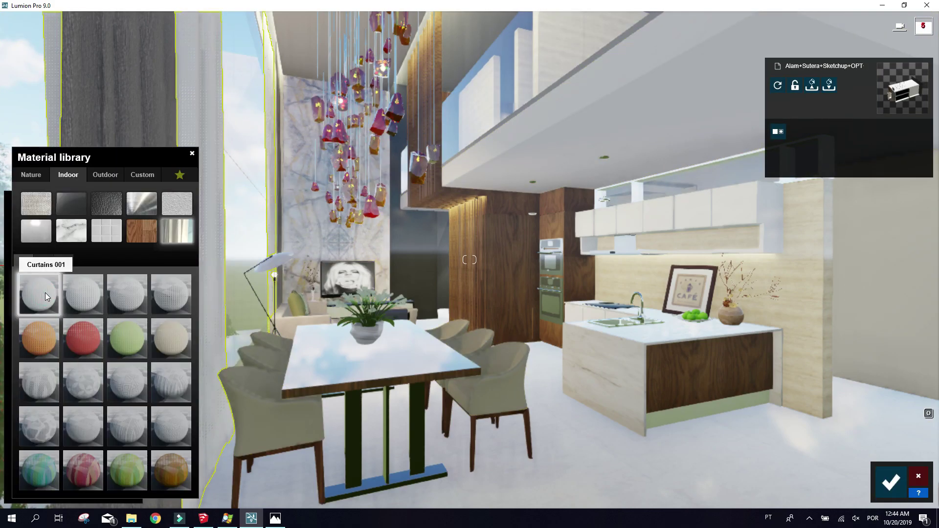
pyautogui.click(640, 453)
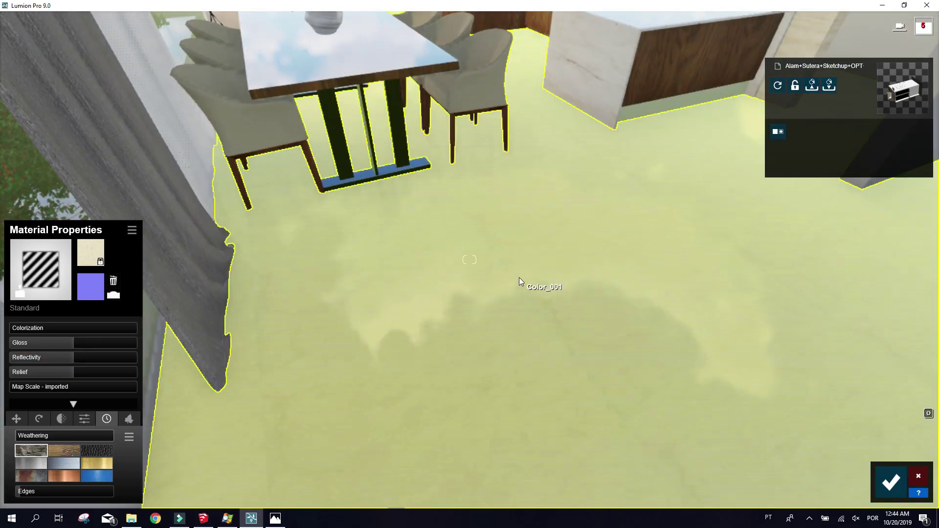
pyautogui.moveTo(519, 281); pyautogui.dragTo(342, 206, button='right')
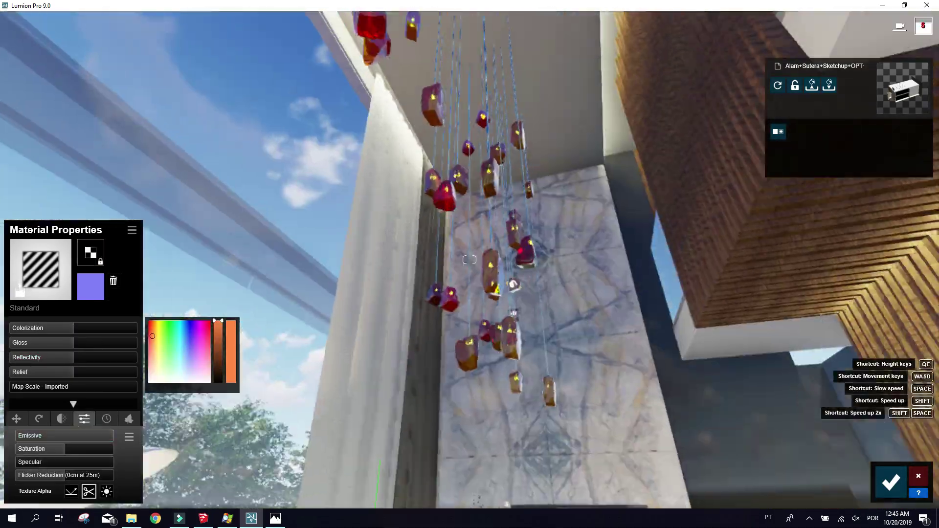
pyautogui.moveTo(512, 342); pyautogui.dragTo(512, 248, button='right')
pyautogui.scroll(5, 511, 248)
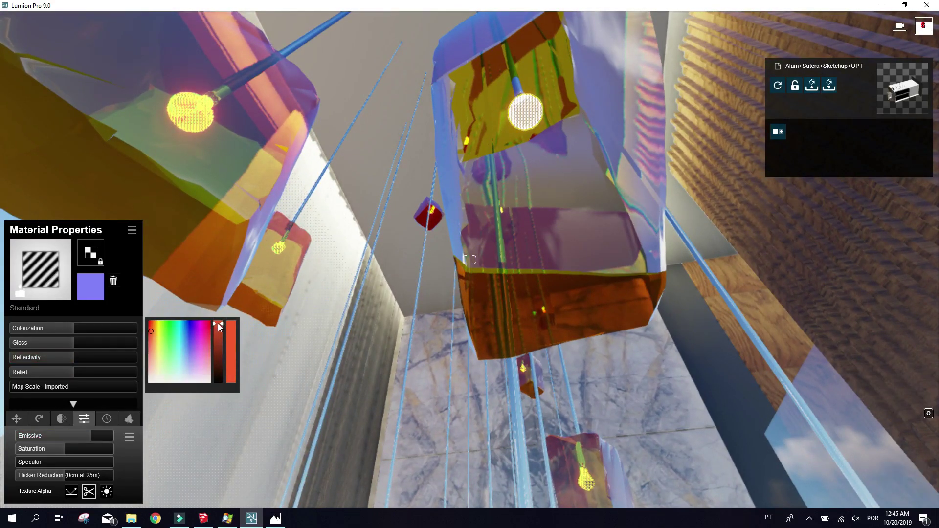
pyautogui.moveTo(218, 324); pyautogui.dragTo(404, 390, button='right')
# Retexture the marble wall with Polii Marble 028 2K and adjust its relief.
pyautogui.click(48, 281)
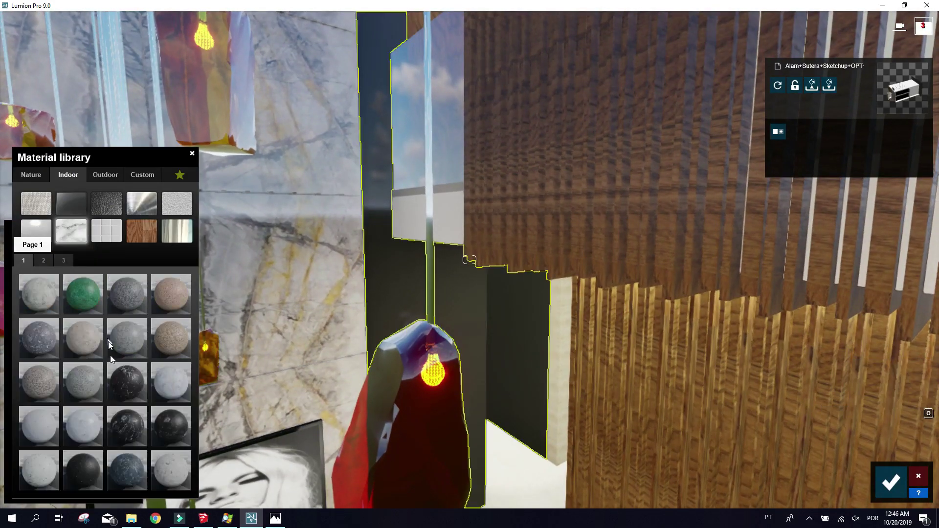
pyautogui.click(83, 471)
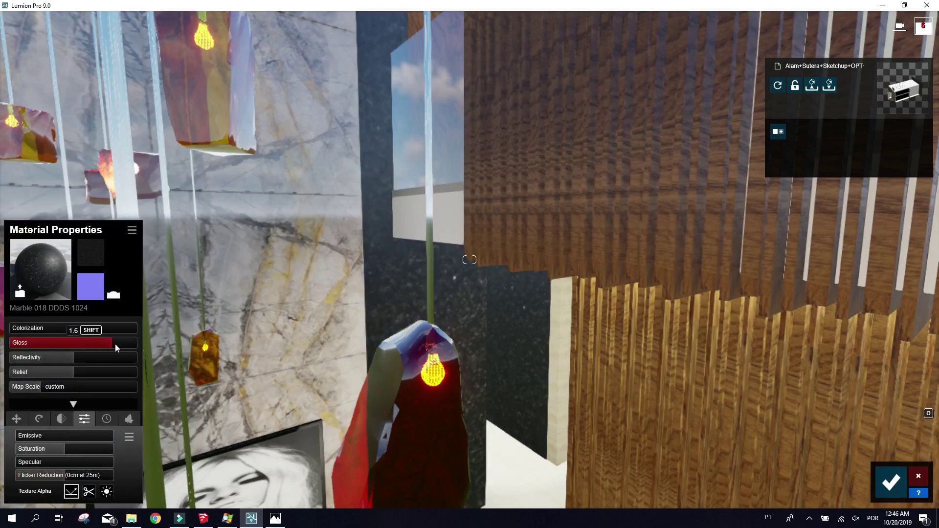
pyautogui.click(57, 305)
pyautogui.click(43, 260)
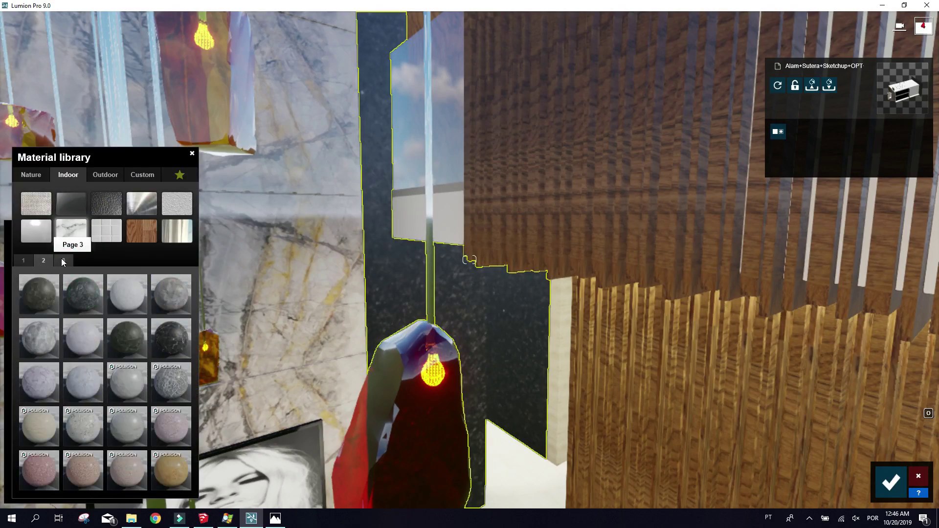
pyautogui.click(173, 430)
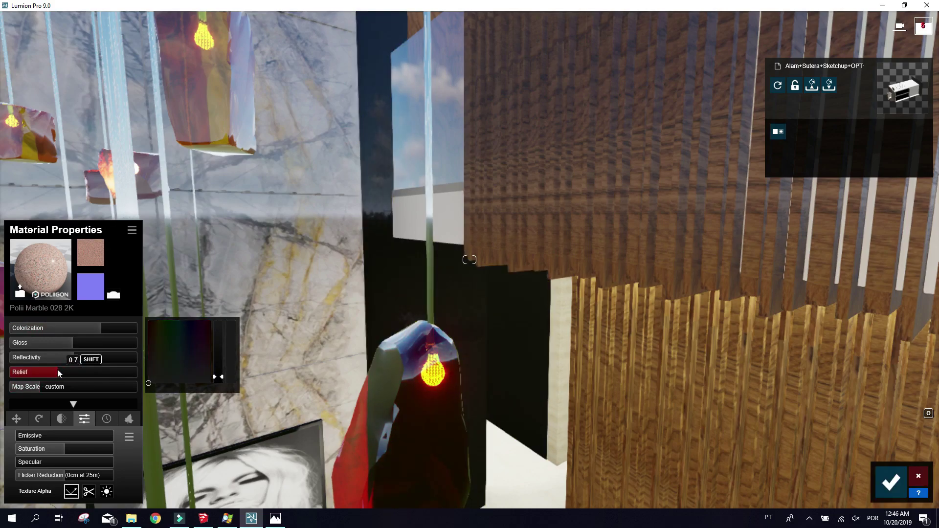
pyautogui.click(106, 418)
# Save the edits to the glass beside the blinds and the blue glass materials.
pyautogui.click(472, 197)
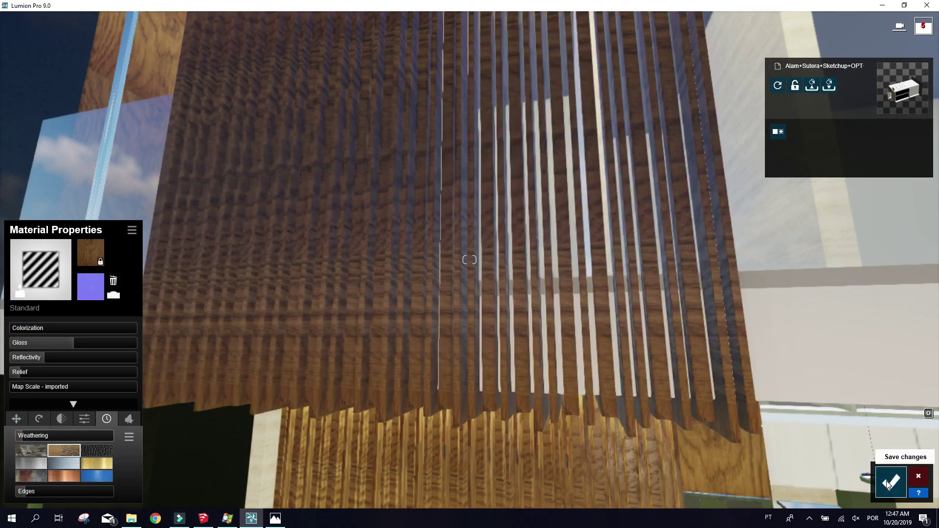
pyautogui.click(891, 483)
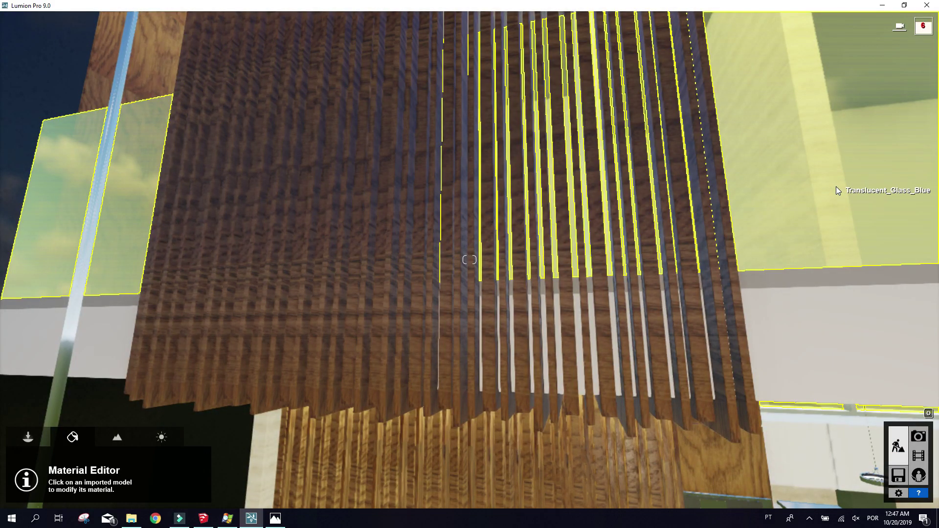
pyautogui.click(836, 190)
pyautogui.click(892, 478)
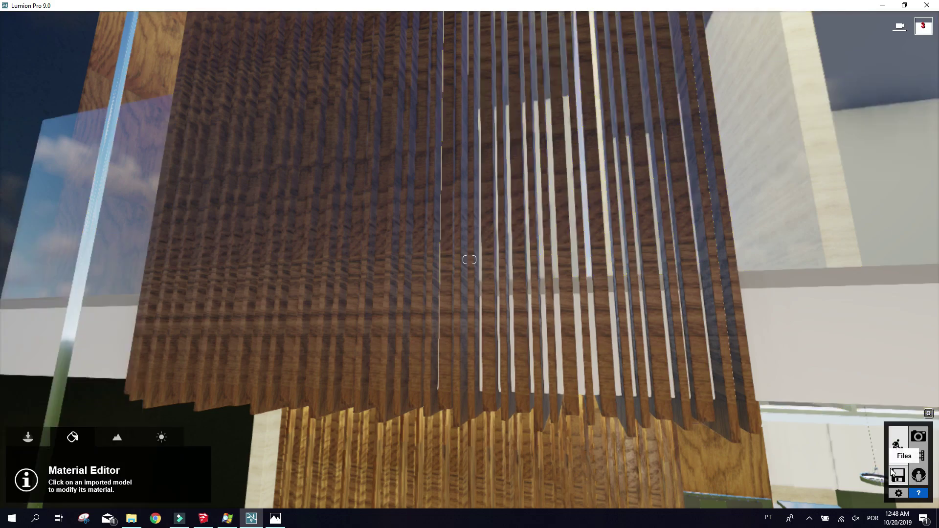
pyautogui.click(919, 437)
# Review photo 1's Reflection effect and reflection plane, then show its saved camera view.
pyautogui.click(12, 116)
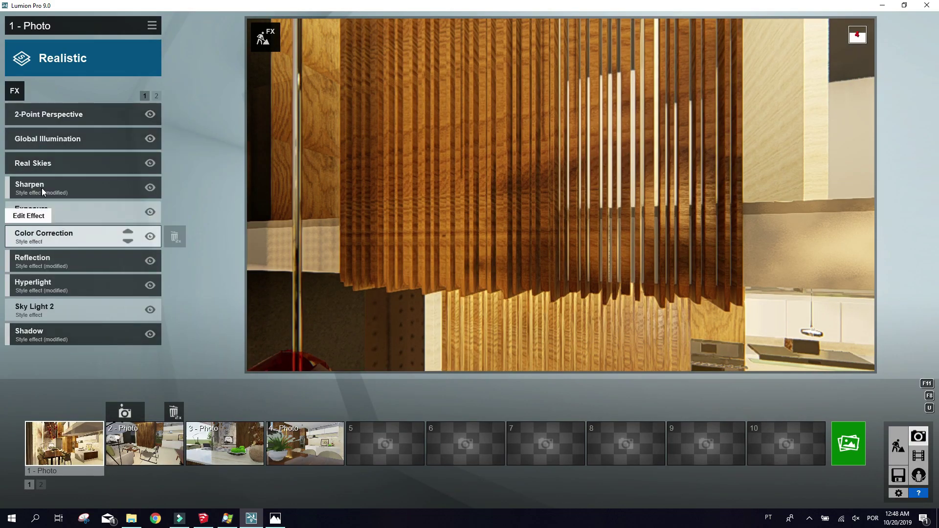
pyautogui.click(29, 260)
pyautogui.click(30, 143)
pyautogui.click(298, 483)
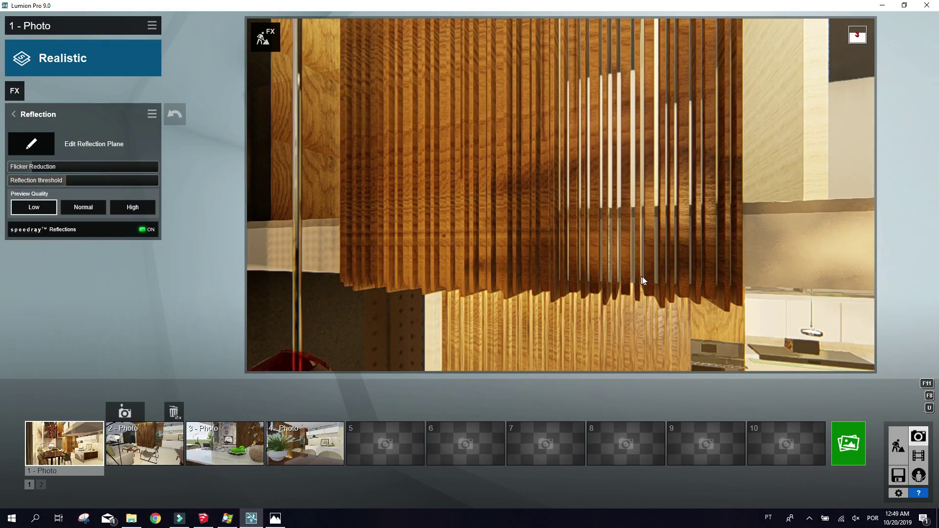
pyautogui.click(77, 453)
# Copy photo 1's Realistic effects and paste them onto photos 2 and 3.
pyautogui.click(152, 25)
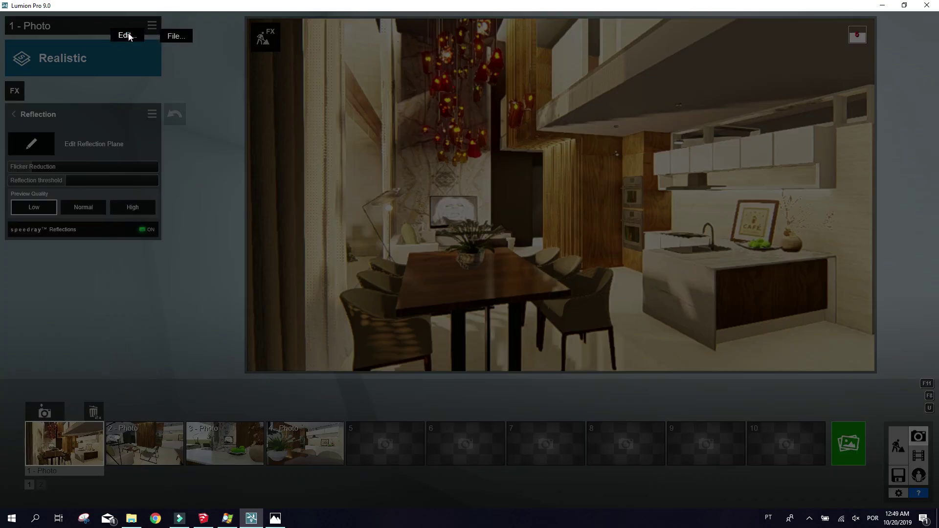
pyautogui.click(86, 37)
pyautogui.click(145, 443)
pyautogui.click(152, 25)
pyautogui.click(179, 35)
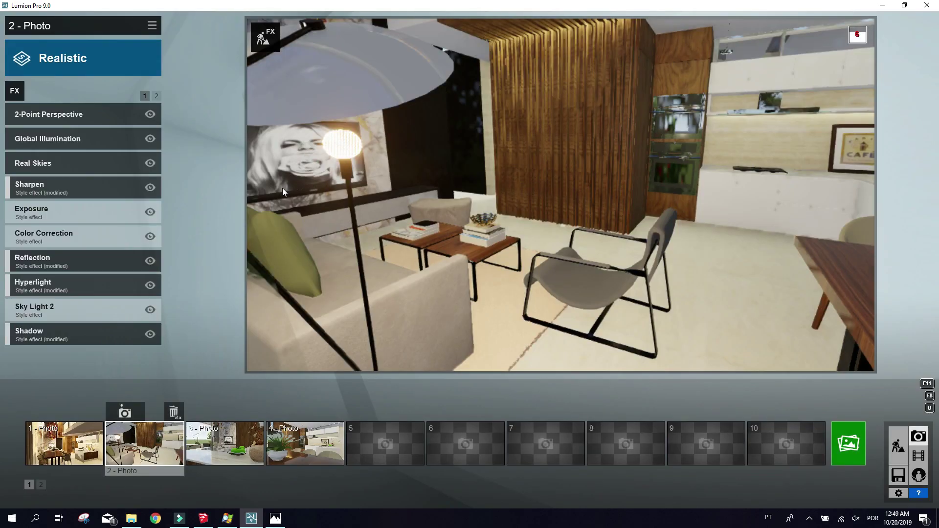
pyautogui.click(230, 432)
pyautogui.click(153, 25)
pyautogui.click(164, 33)
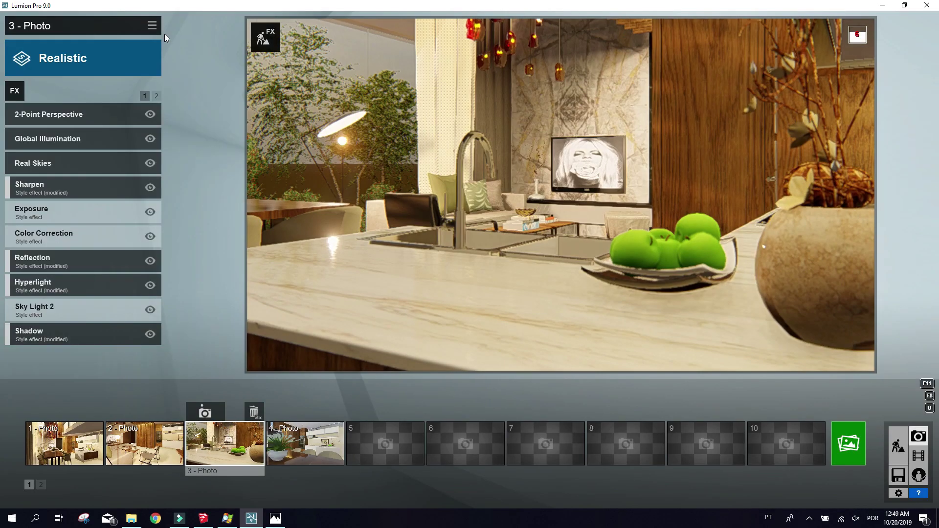
# Add Depth of Field to photo 3 with auto focus on, focused on the TV.
pyautogui.click(15, 90)
pyautogui.click(298, 89)
pyautogui.click(503, 269)
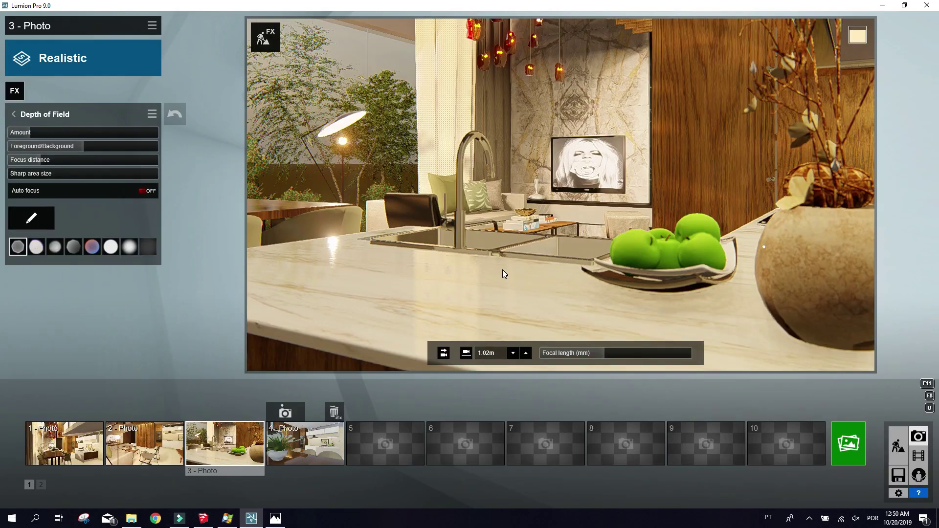
pyautogui.click(144, 191)
pyautogui.click(482, 227)
pyautogui.click(911, 487)
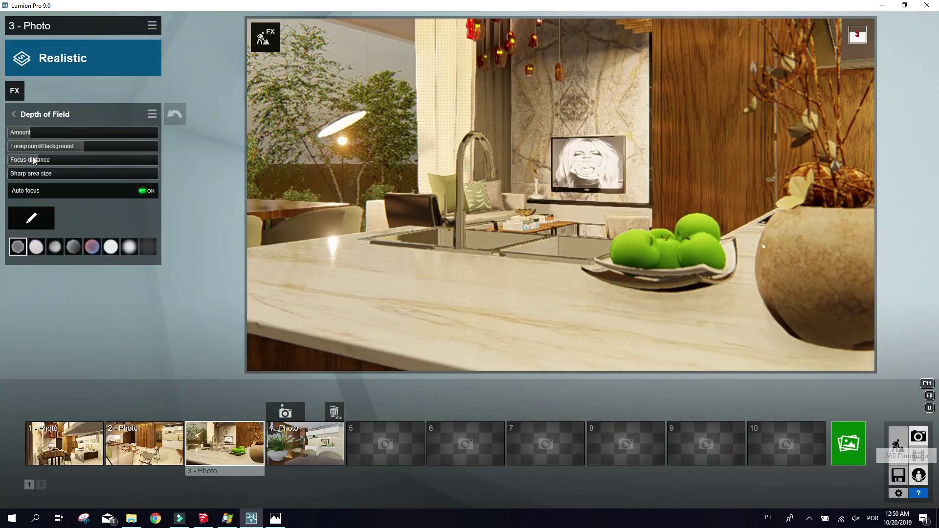
pyautogui.click(303, 443)
# Paste the Realistic effects onto photo 4 and turn on Depth of Field auto focus.
pyautogui.click(225, 443)
pyautogui.click(152, 26)
pyautogui.click(78, 37)
pyautogui.click(303, 443)
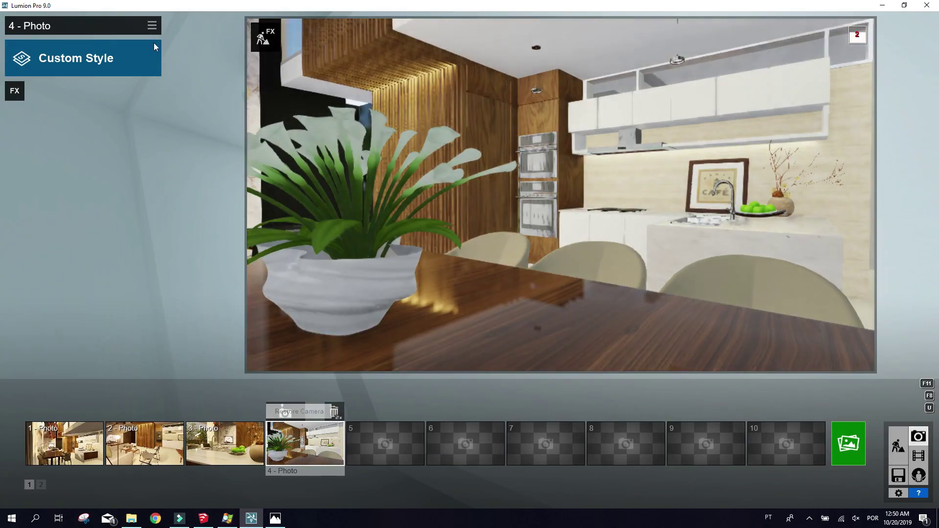
pyautogui.click(152, 25)
pyautogui.click(180, 38)
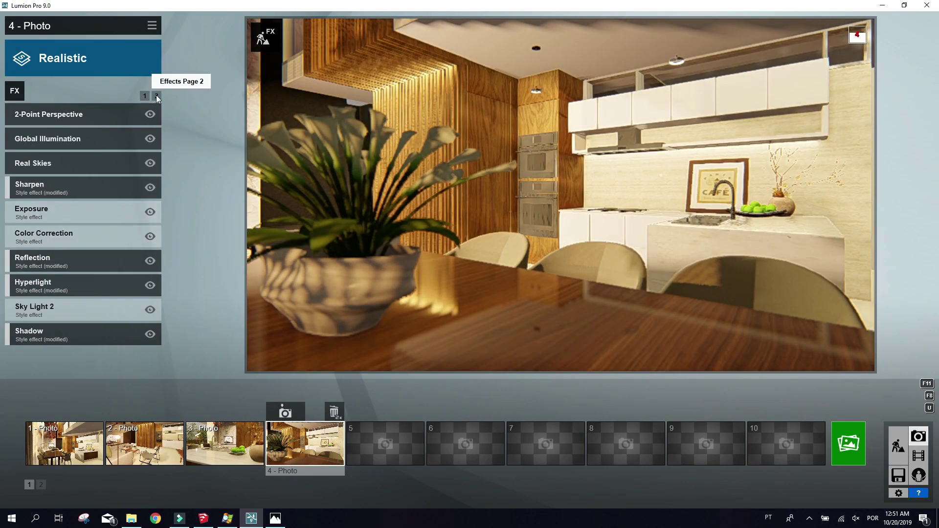
pyautogui.click(156, 95)
pyautogui.click(67, 215)
pyautogui.click(31, 218)
pyautogui.click(909, 489)
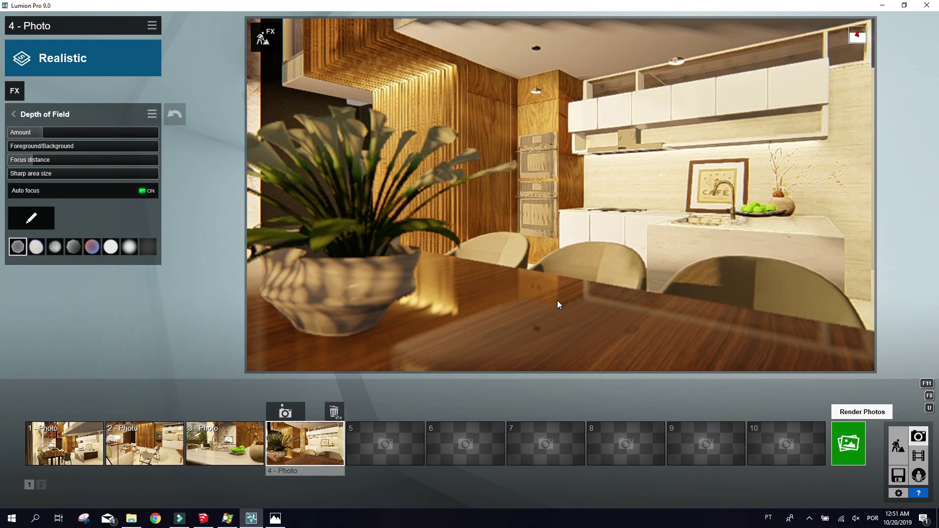
# Set up a render of the whole photo set and choose the output image size.
pyautogui.click(849, 443)
pyautogui.click(348, 92)
pyautogui.click(276, 387)
# Render the photo set to 1280x720 JPGs, browse the images in their folder, and return to Lumion.
pyautogui.click(596, 413)
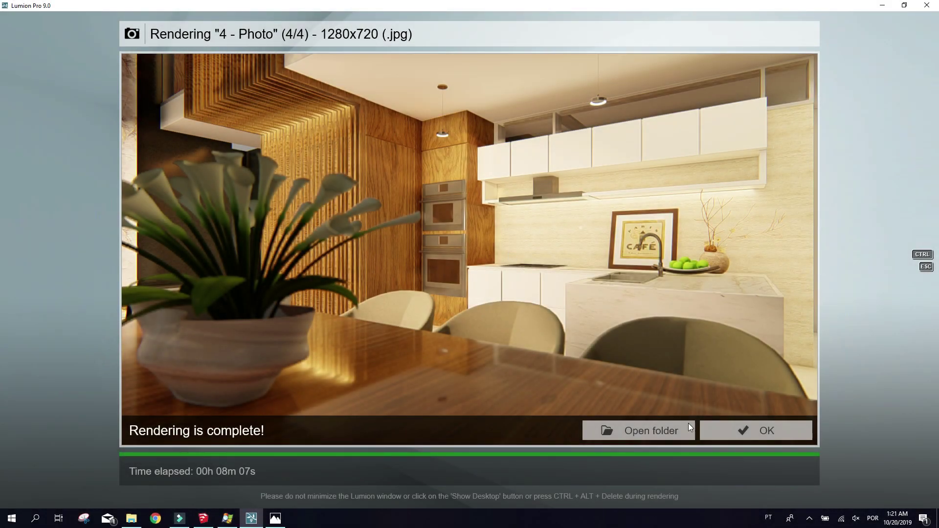
pyautogui.click(688, 427)
pyautogui.press('Right')
pyautogui.press('Right')
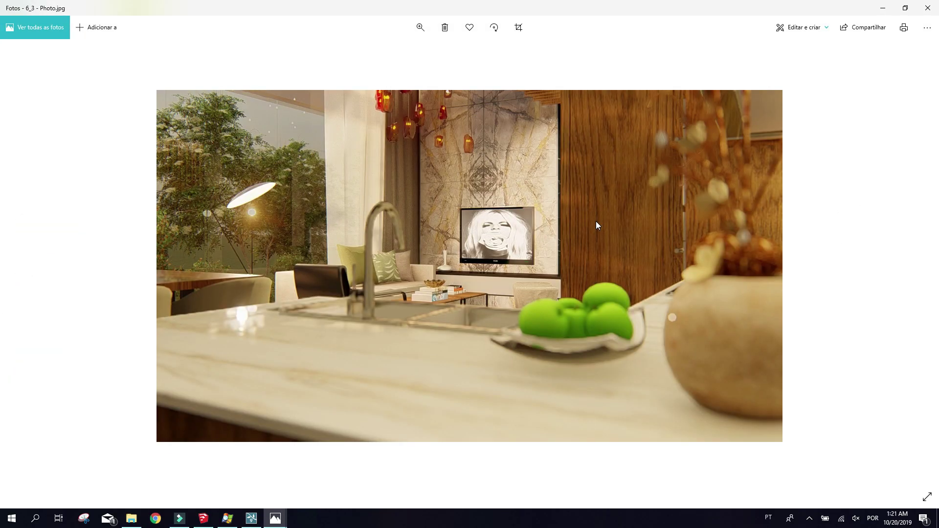
pyautogui.press('Right')
pyautogui.hotkey('alt', 'Tab')
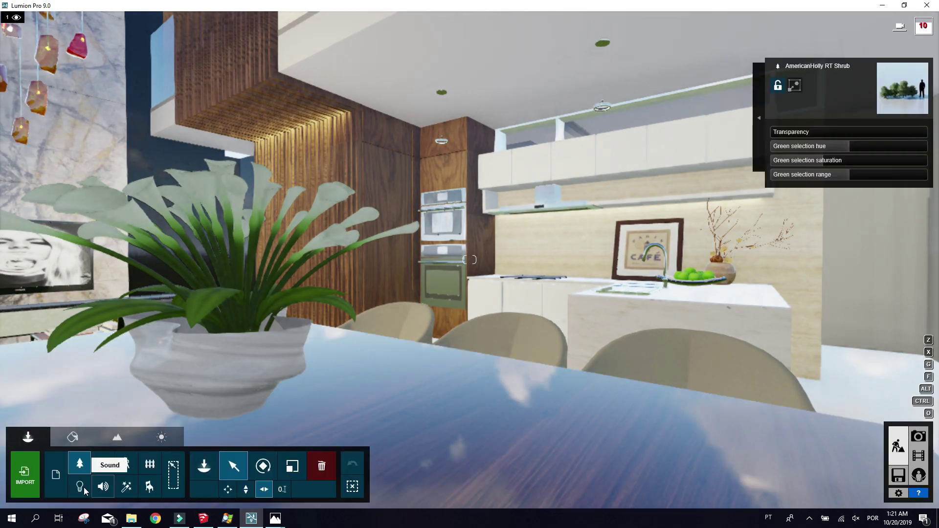
# Dim a line light's brightness and turn the view to the dining table by the curtains.
pyautogui.click(80, 486)
pyautogui.moveTo(801, 210); pyautogui.dragTo(792, 208)
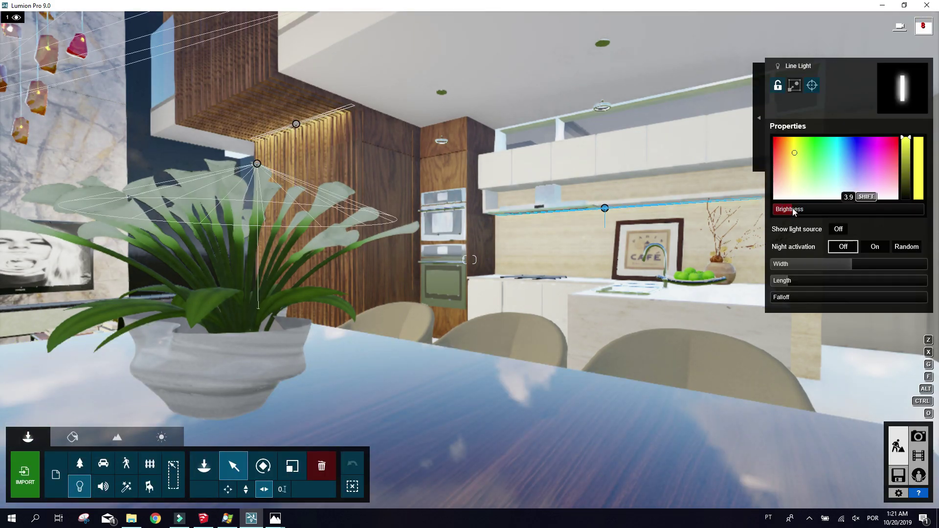
pyautogui.moveTo(793, 207); pyautogui.dragTo(679, 239, button='right')
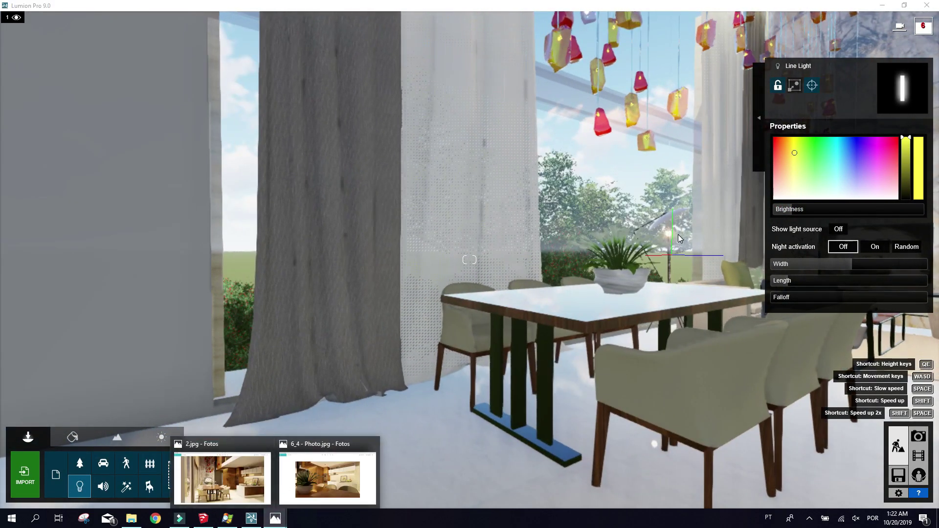
# Pick a model's material in the Material Editor, save it, and review a rendered photo.
pyautogui.click(70, 440)
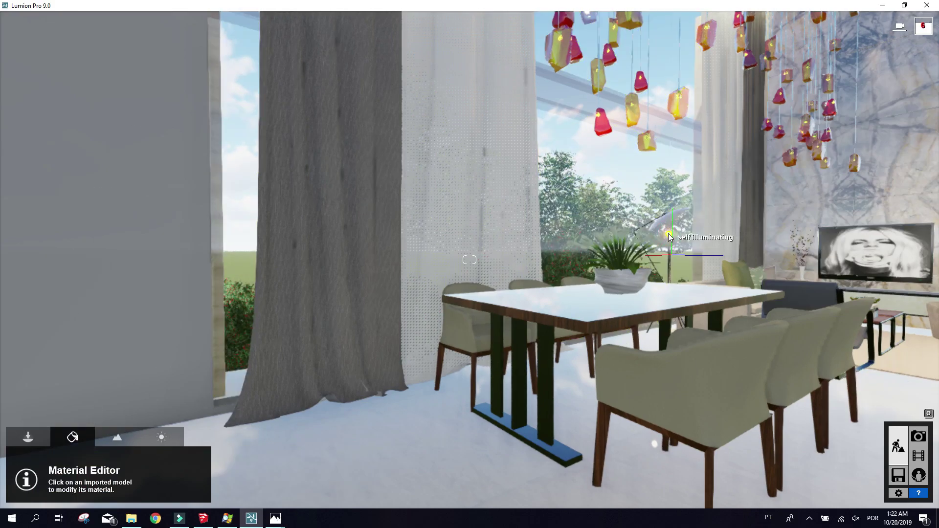
pyautogui.click(193, 260)
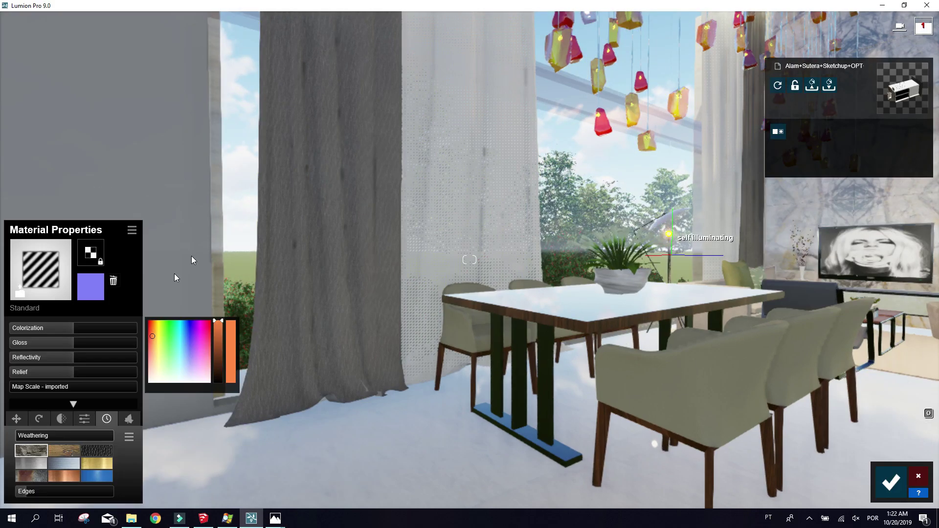
pyautogui.click(890, 483)
pyautogui.click(325, 495)
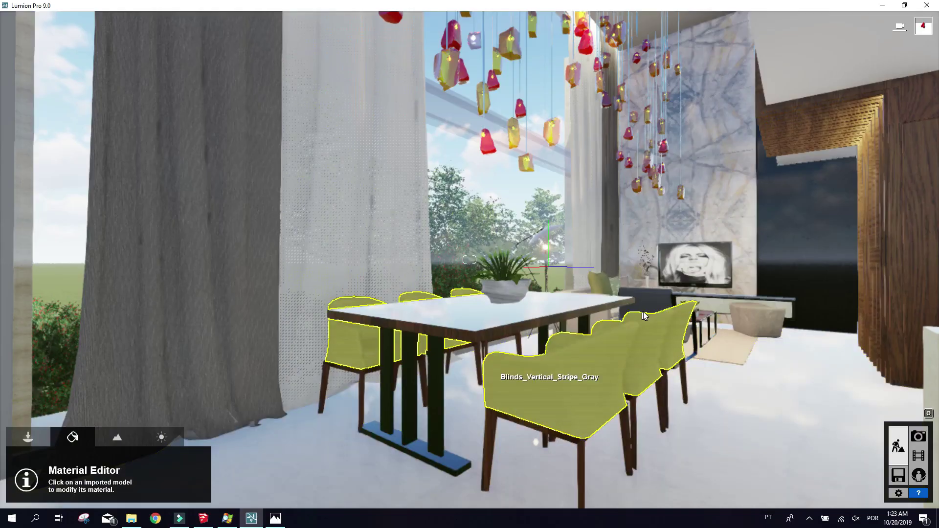
# Apply copper weathering to the chair fabric material.
pyautogui.click(107, 419)
pyautogui.click(494, 381)
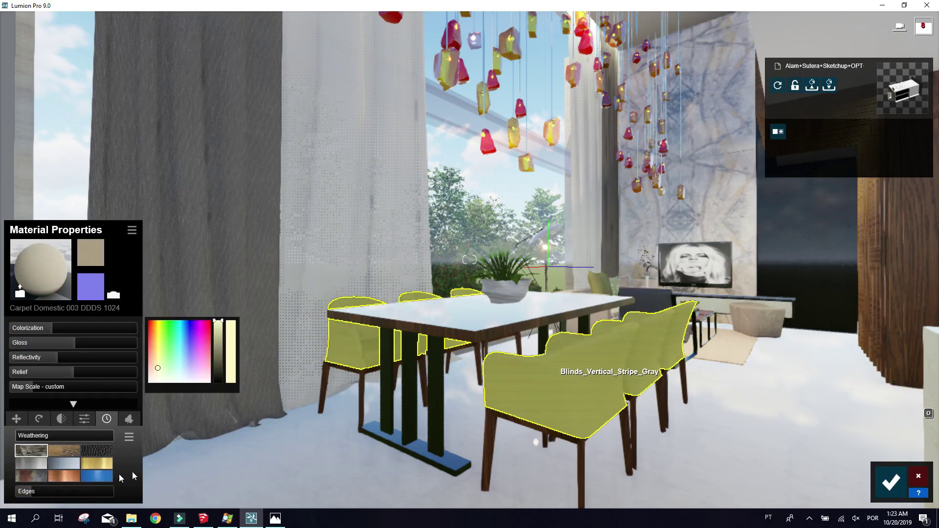
pyautogui.click(77, 473)
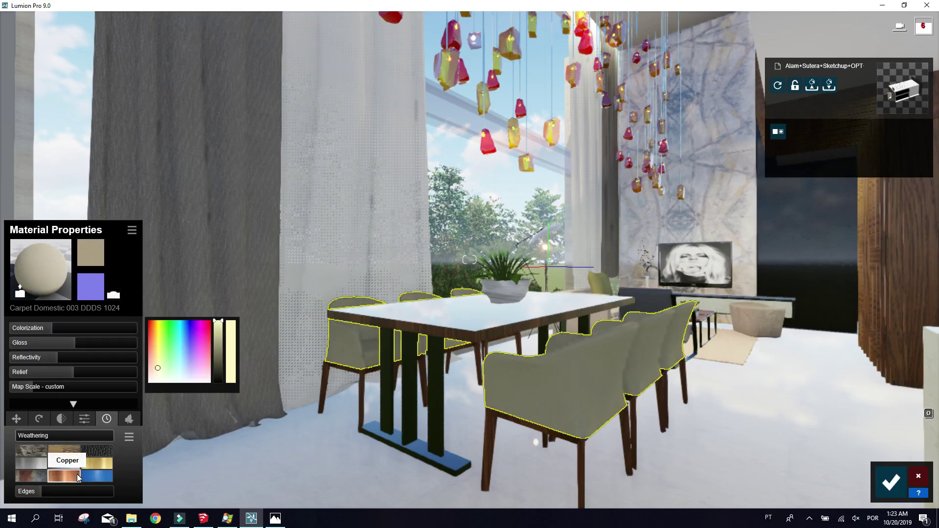
pyautogui.moveTo(21, 436); pyautogui.dragTo(1, 426, button='right')
# Place a spotlight from the light library above the dining table.
pyautogui.click(28, 437)
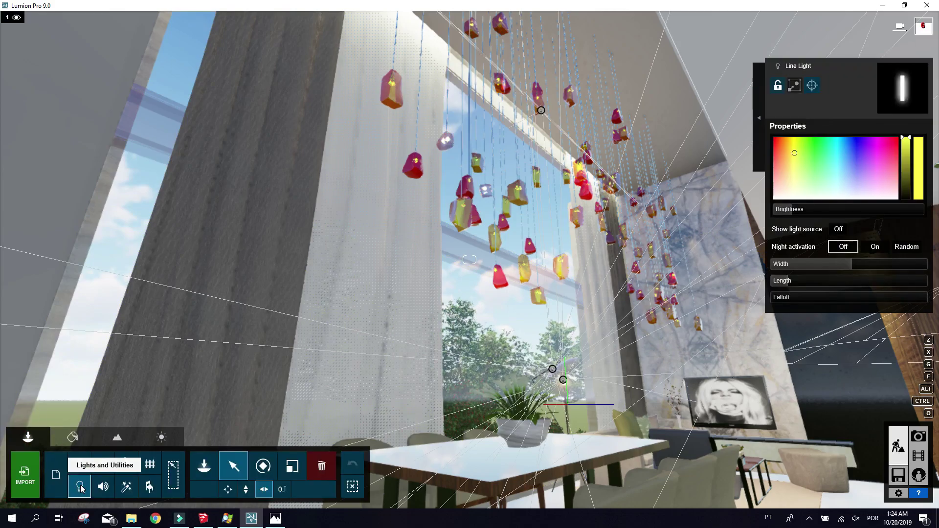
pyautogui.click(204, 466)
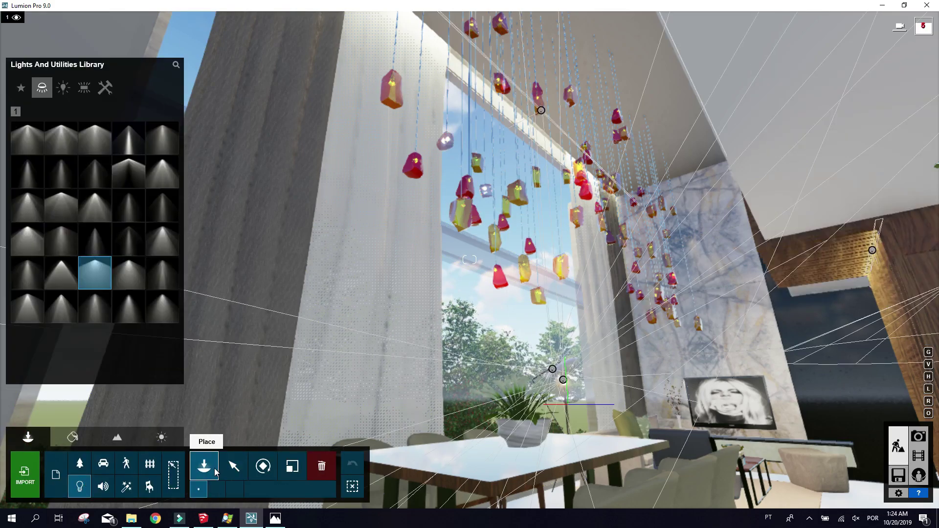
pyautogui.click(94, 240)
pyautogui.moveTo(342, 244)
pyautogui.mouseDown(button='right')
pyautogui.moveTo(343, 216)
pyautogui.moveTo(342, 294)
pyautogui.mouseUp(button='right')
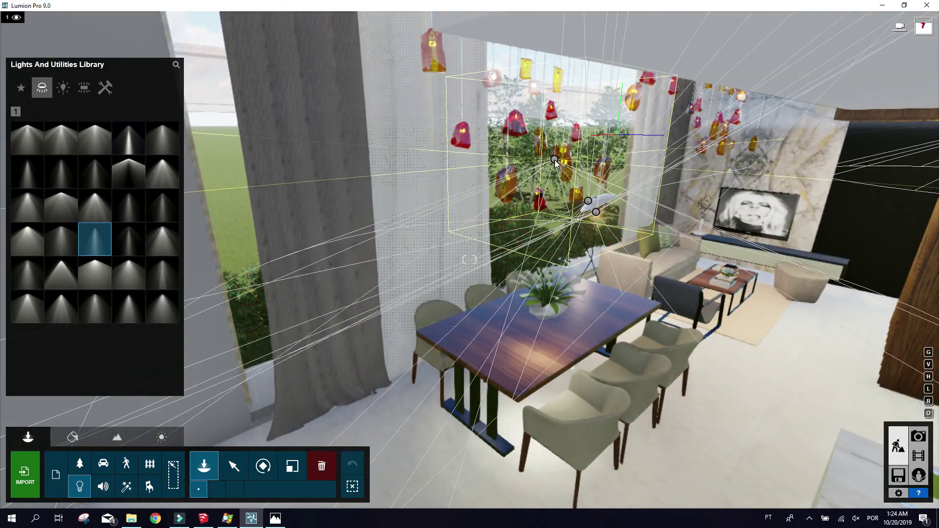
pyautogui.click(556, 160)
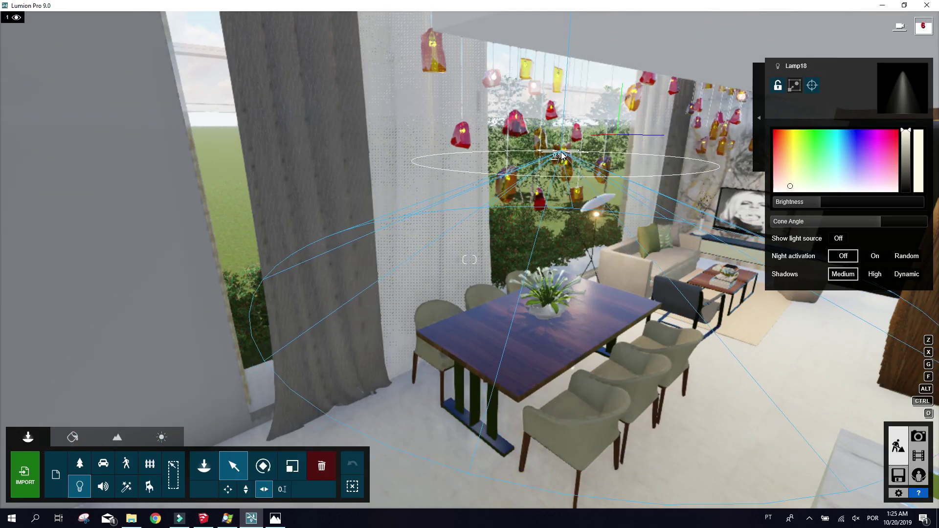
pyautogui.moveTo(556, 160)
pyautogui.mouseDown(button='right')
pyautogui.moveTo(557, 345)
pyautogui.moveTo(551, 335)
pyautogui.mouseUp(button='right')
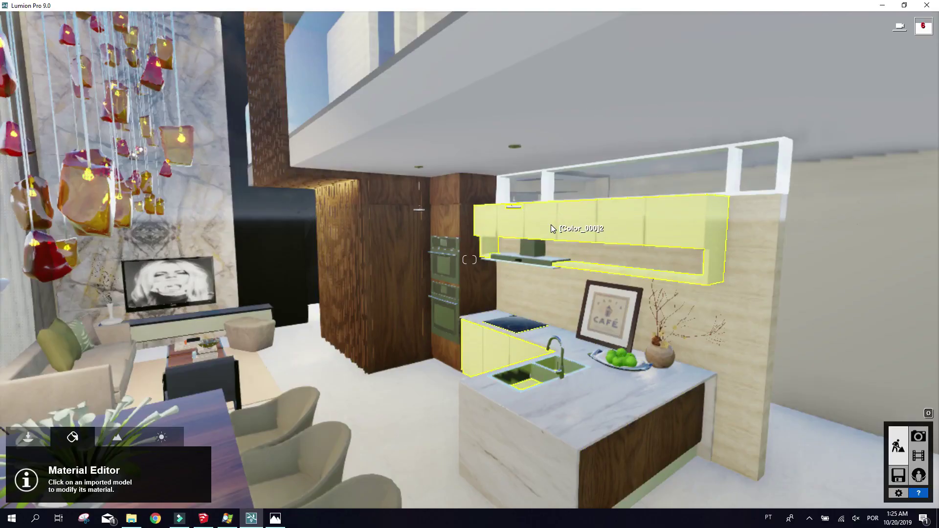
# Change the oven's material to Interior Glass 004 with maximum reflectivity and save.
pyautogui.click(551, 228)
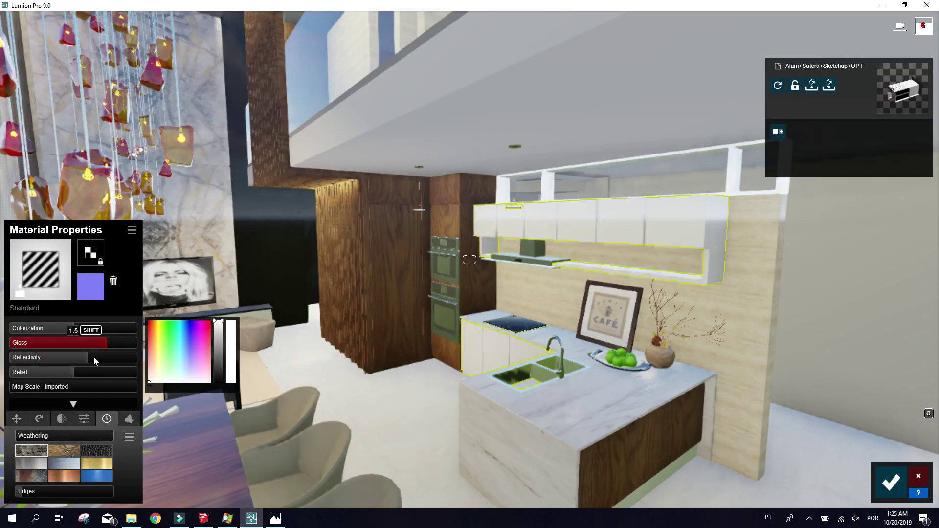
pyautogui.click(887, 482)
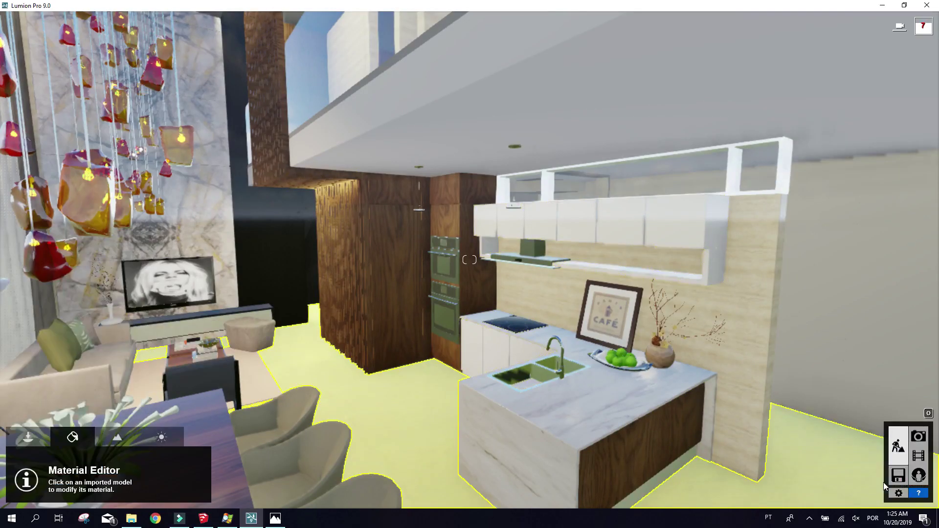
pyautogui.click(240, 376)
pyautogui.moveTo(169, 370); pyautogui.dragTo(147, 370, button='right')
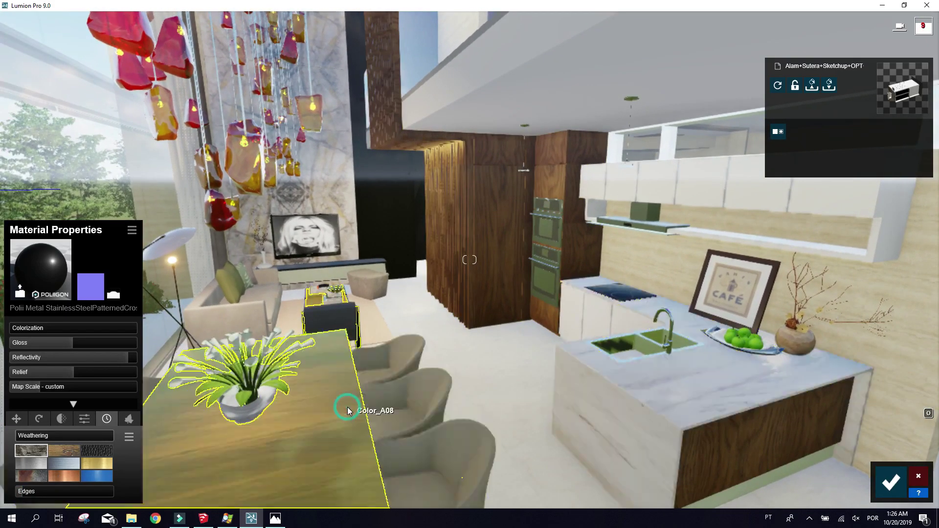
pyautogui.click(335, 405)
pyautogui.click(91, 286)
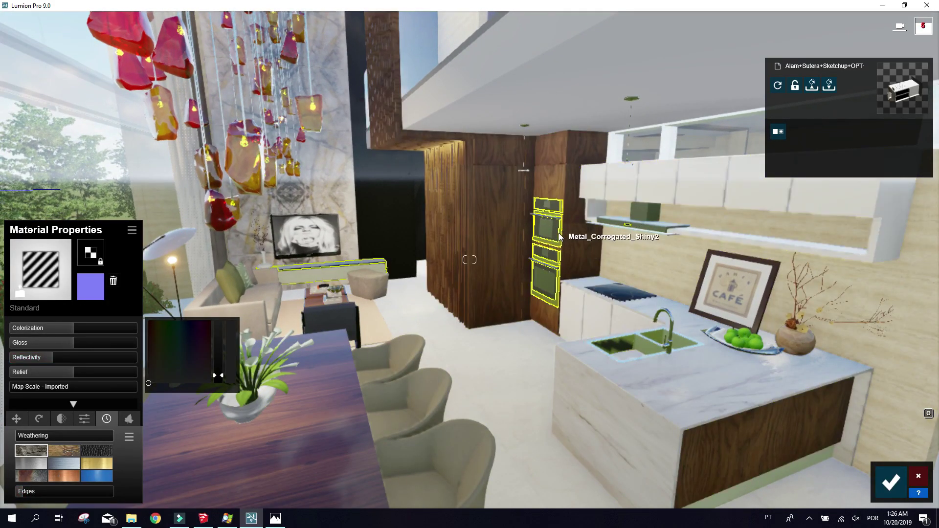
pyautogui.click(544, 228)
pyautogui.moveTo(86, 384); pyautogui.dragTo(122, 388)
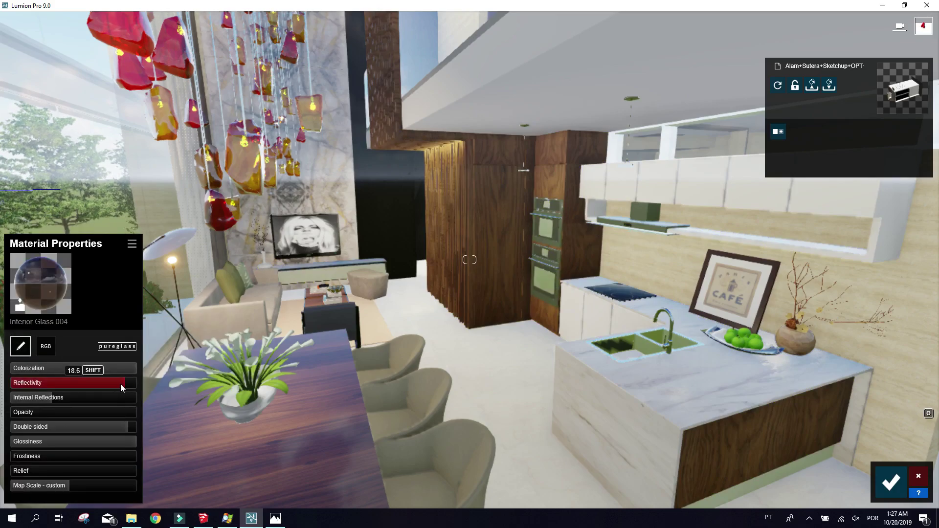
pyautogui.click(891, 482)
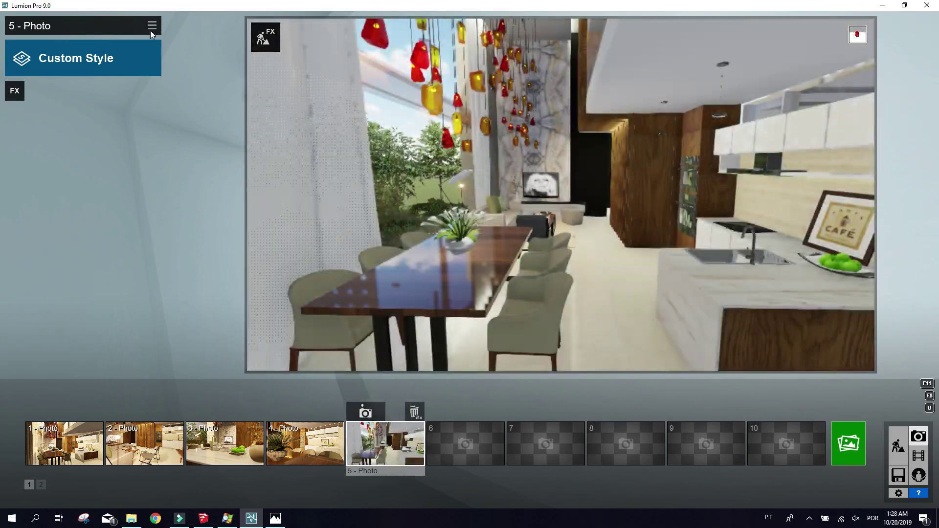
# Paste the copied effects onto photo 5, reframe and save its camera view, and open Depth of Field.
pyautogui.click(151, 25)
pyautogui.click(160, 41)
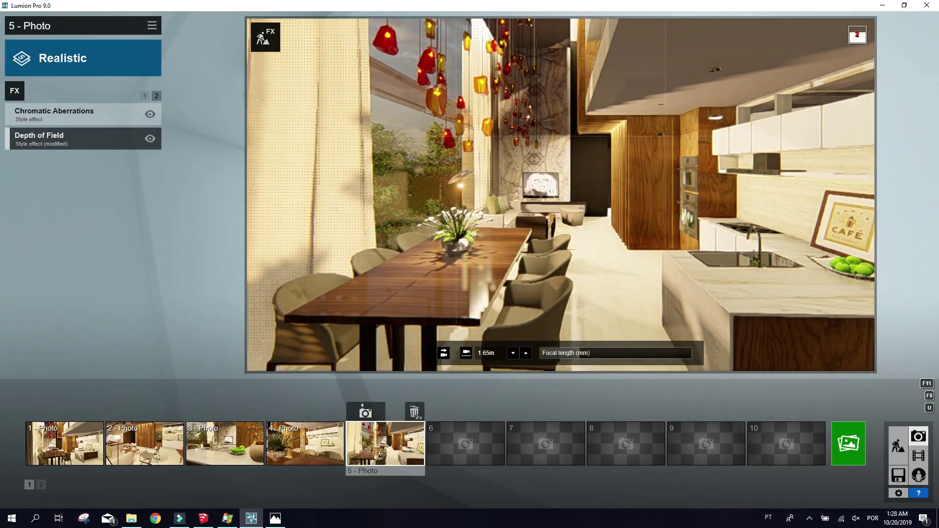
pyautogui.press('s')
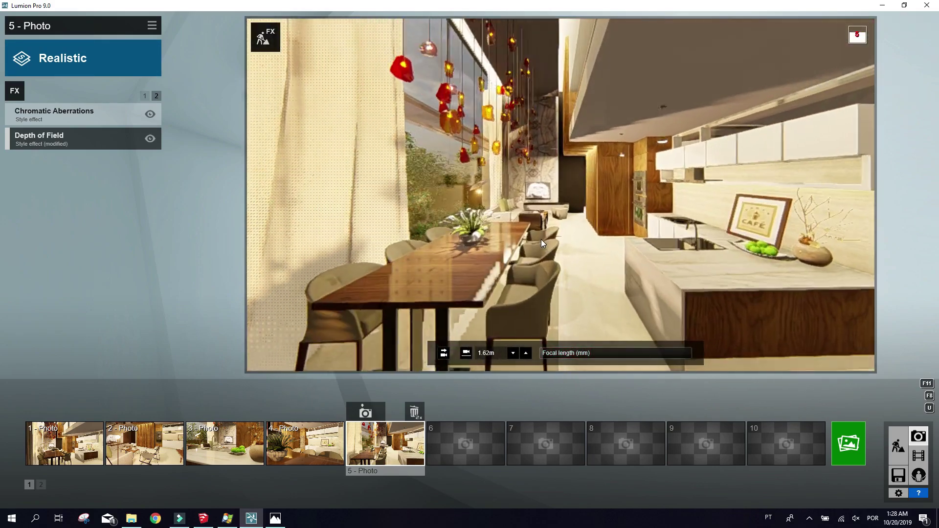
pyautogui.moveTo(583, 353); pyautogui.dragTo(599, 353)
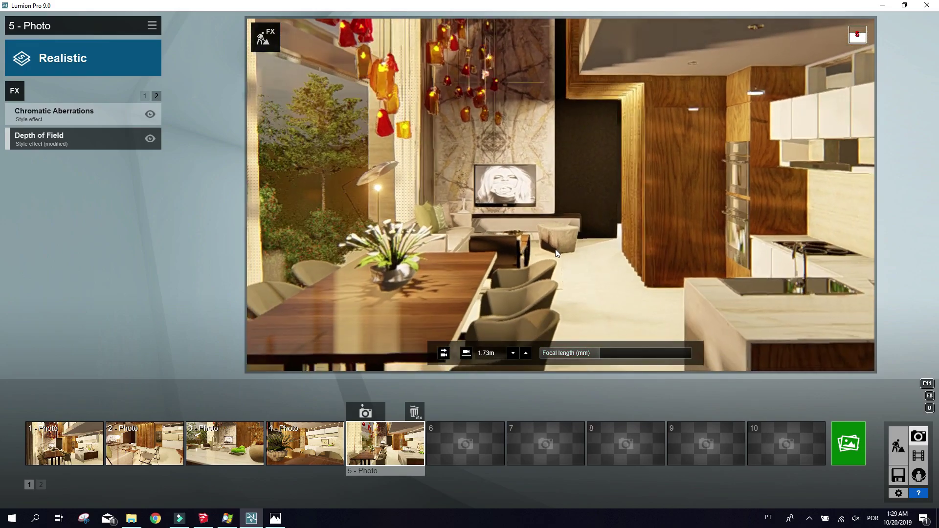
pyautogui.click(365, 413)
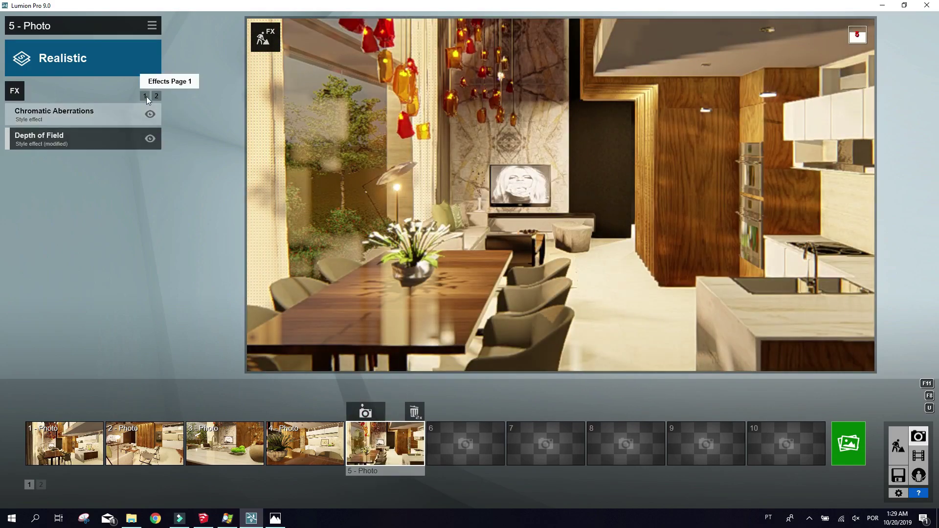
pyautogui.click(80, 133)
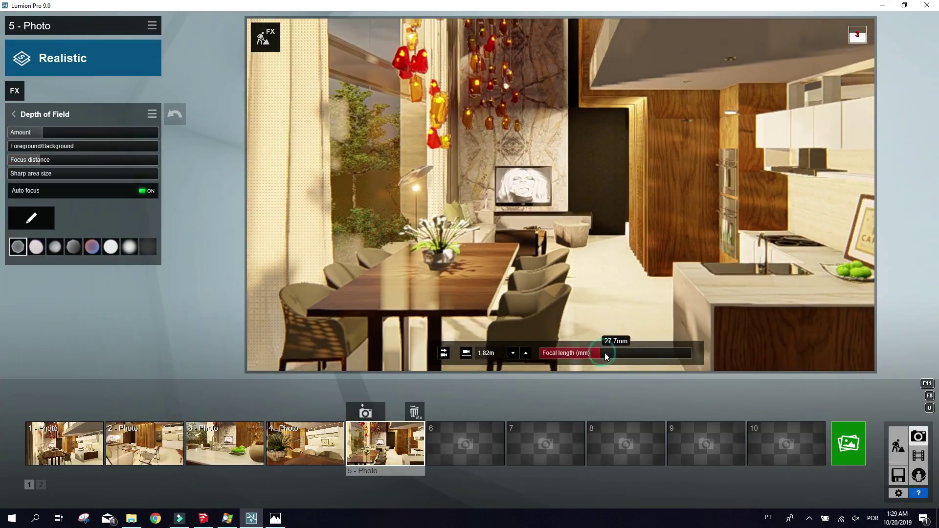
pyautogui.scroll(5, 563, 257)
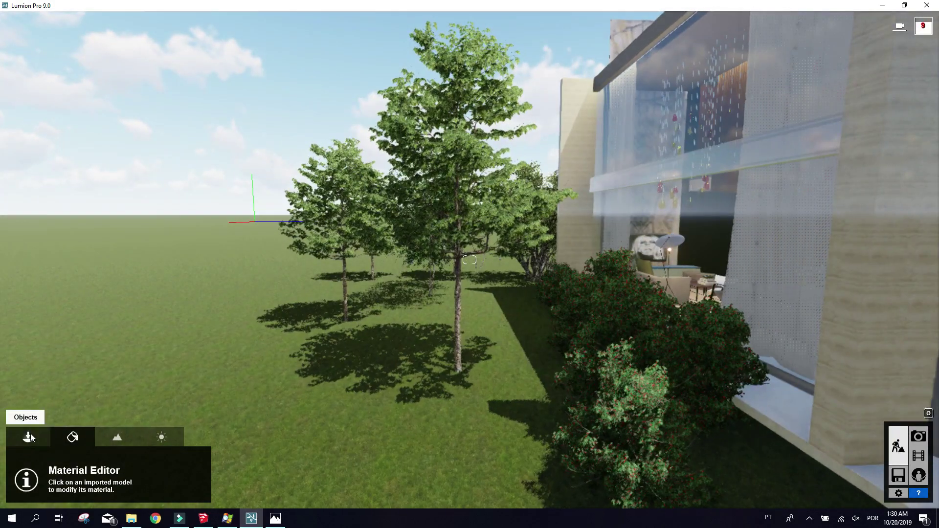
# Copy a bush beside the building near the trees, then check photo 2 and 3 camera views.
pyautogui.click(28, 437)
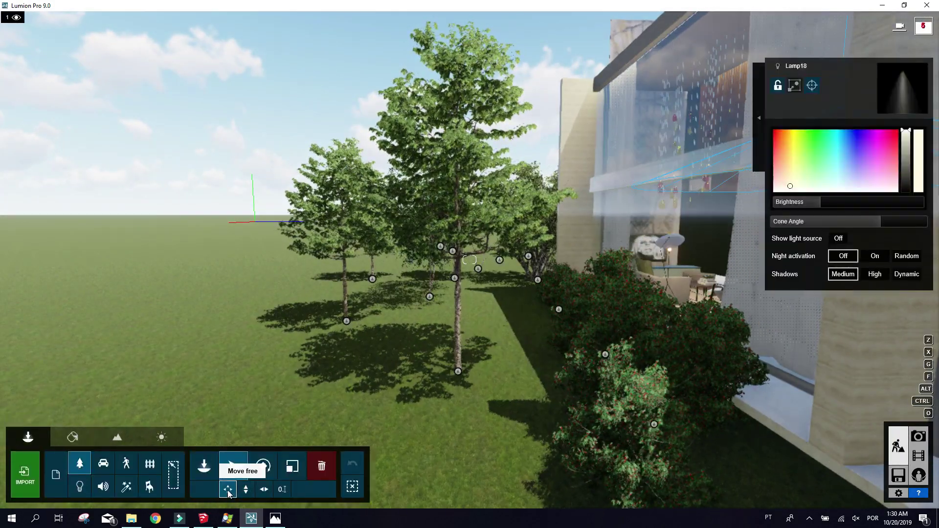
pyautogui.keyDown('alt'); pyautogui.click(501, 348); pyautogui.keyUp('alt')
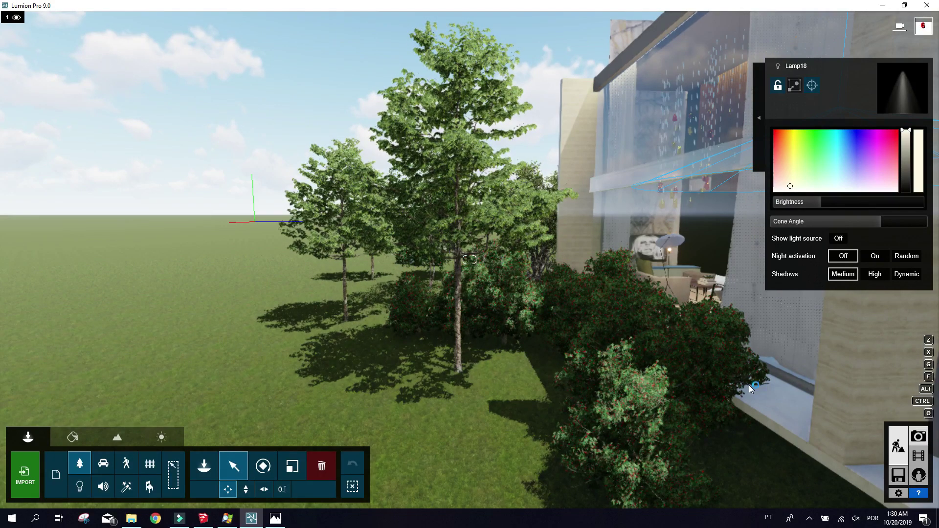
pyautogui.click(911, 440)
pyautogui.click(138, 411)
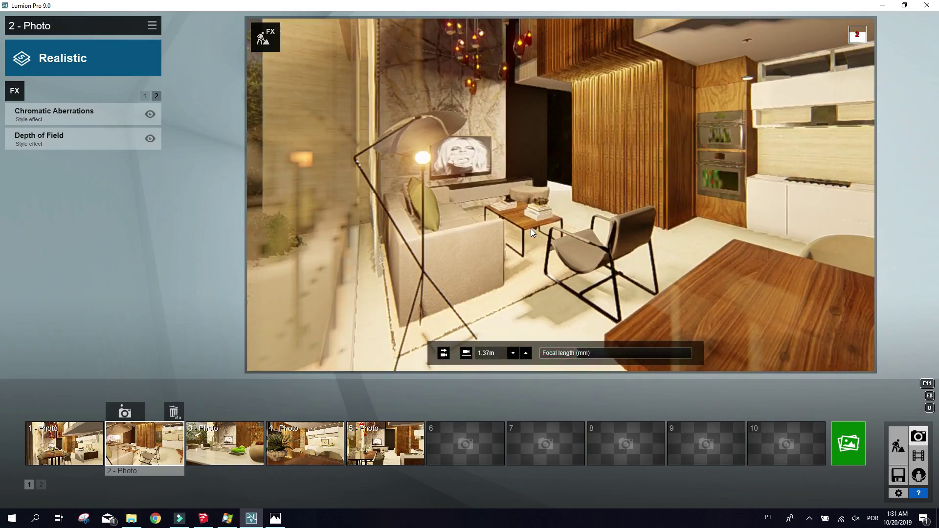
pyautogui.moveTo(531, 228); pyautogui.dragTo(544, 245, button='right')
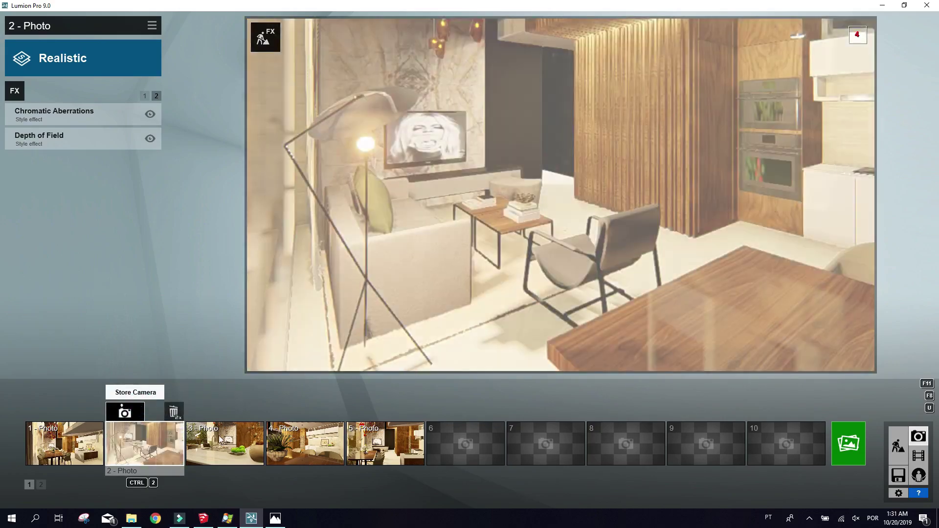
pyautogui.click(223, 443)
# Move the group of trees left beside the others and go back to the photos.
pyautogui.click(907, 441)
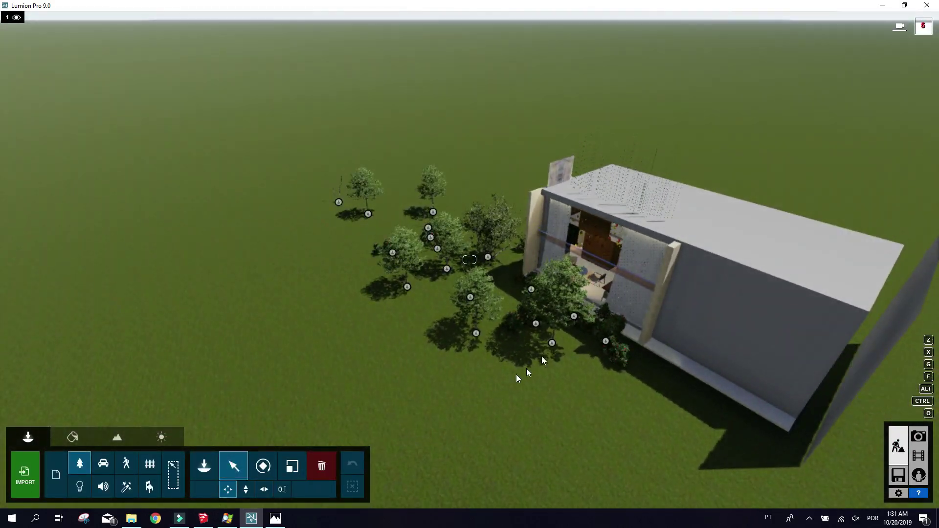
pyautogui.moveTo(543, 361); pyautogui.dragTo(400, 301)
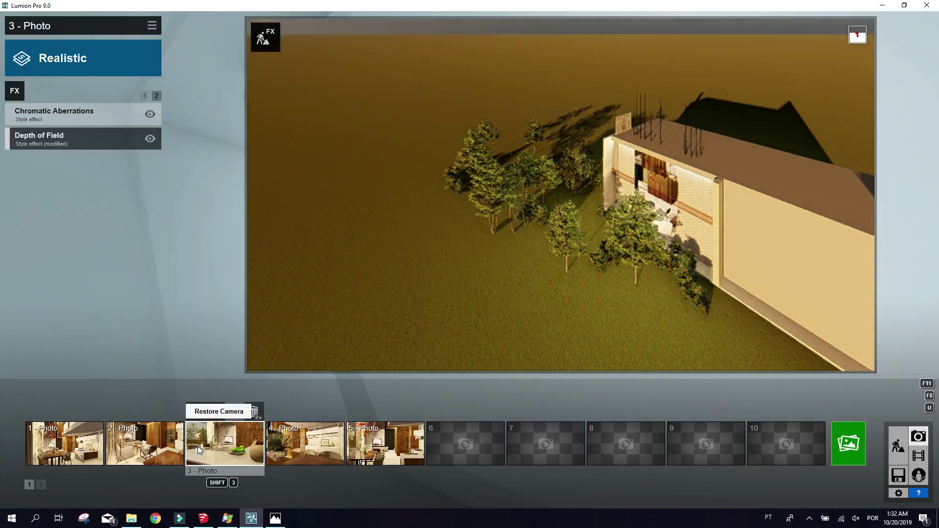
pyautogui.click(197, 446)
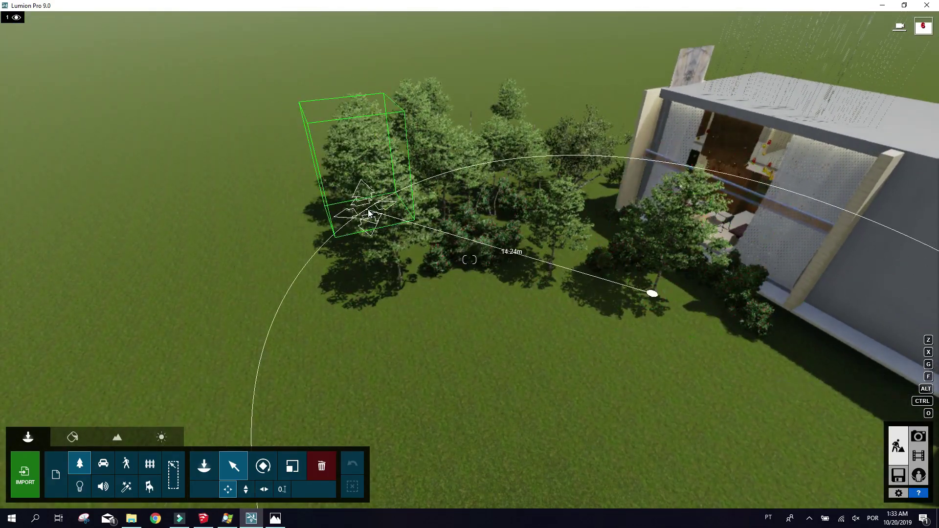
# Flip photo 3's sky and add Volumetric Sunlight with beam brightness 0.0.
pyautogui.click(920, 438)
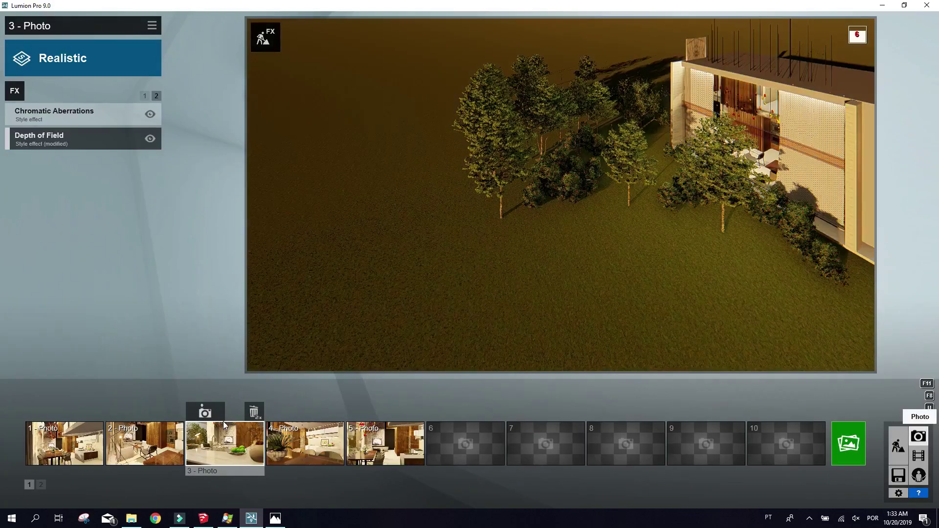
pyautogui.click(221, 440)
pyautogui.scroll(-3, 140, 221)
pyautogui.click(145, 218)
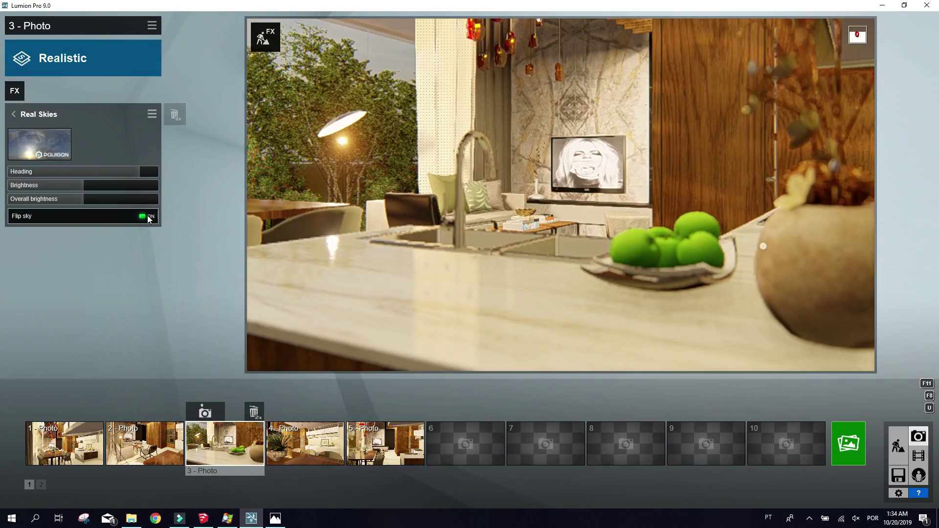
pyautogui.click(15, 90)
pyautogui.click(260, 92)
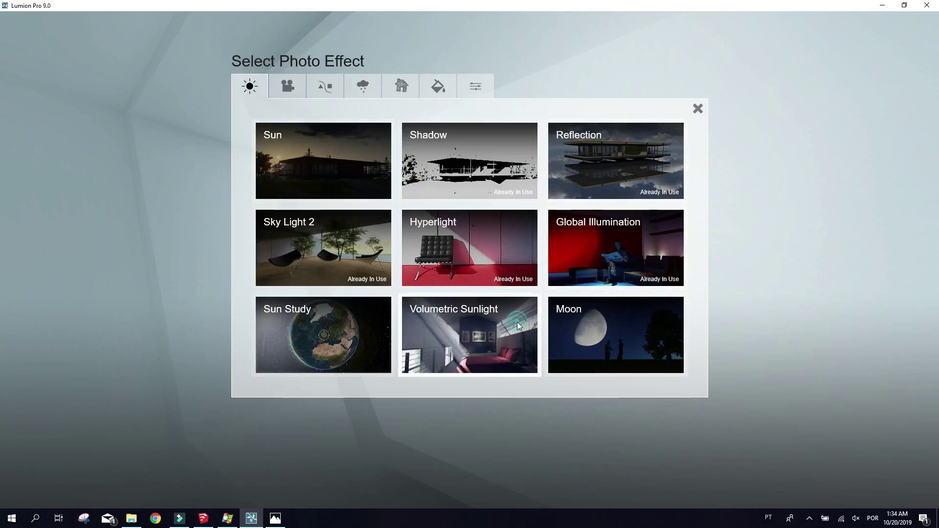
pyautogui.click(518, 322)
pyautogui.moveTo(88, 136); pyautogui.dragTo(13, 135)
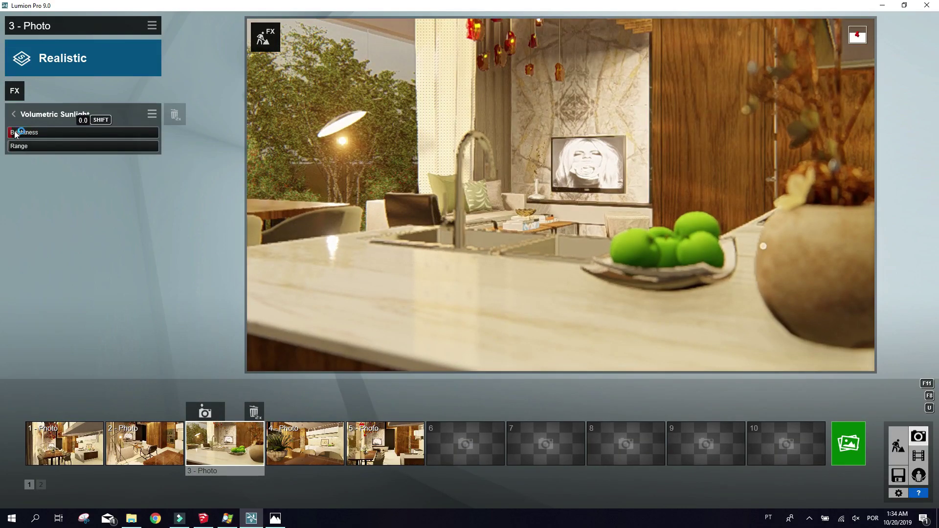
# Add Volumetric Sunlight to photo 5.
pyautogui.click(281, 456)
pyautogui.click(369, 453)
pyautogui.click(15, 90)
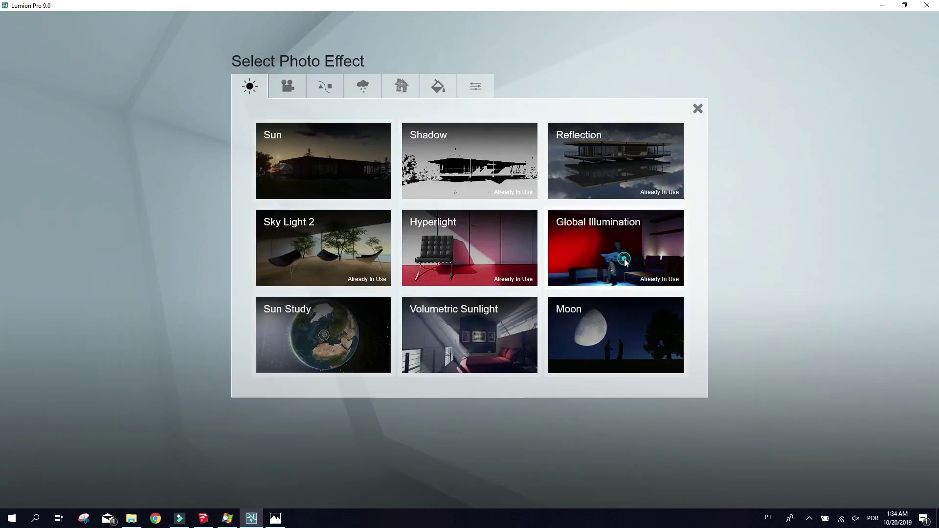
pyautogui.click(470, 335)
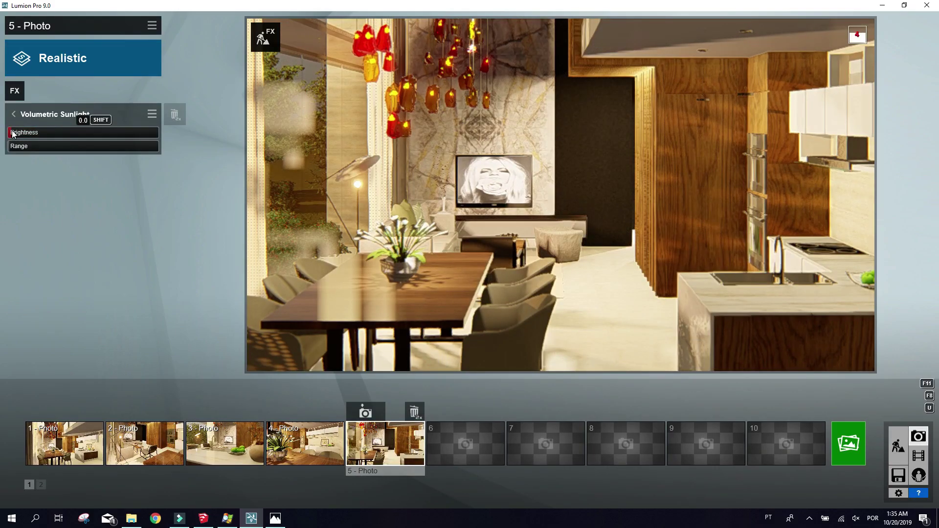
# Render all photos as 1920x1080 JPGs.
pyautogui.click(849, 445)
pyautogui.click(430, 388)
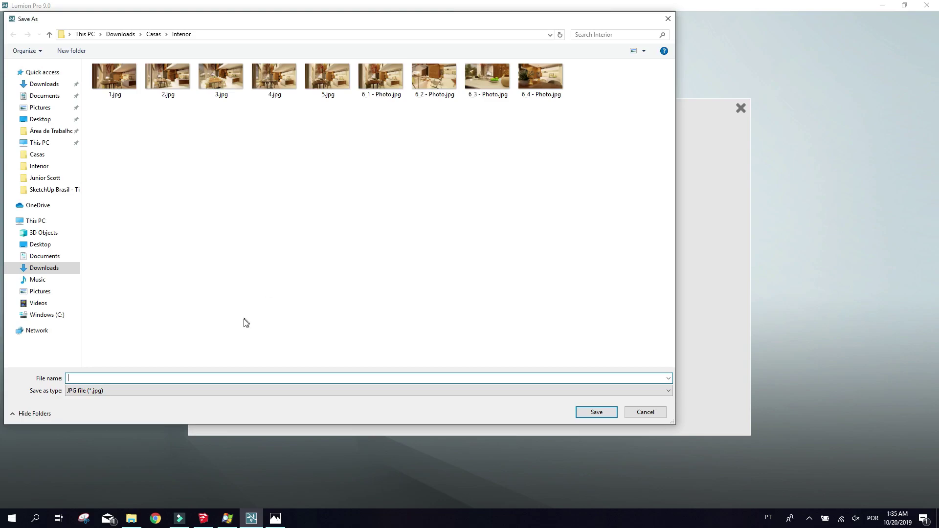
pyautogui.click(597, 413)
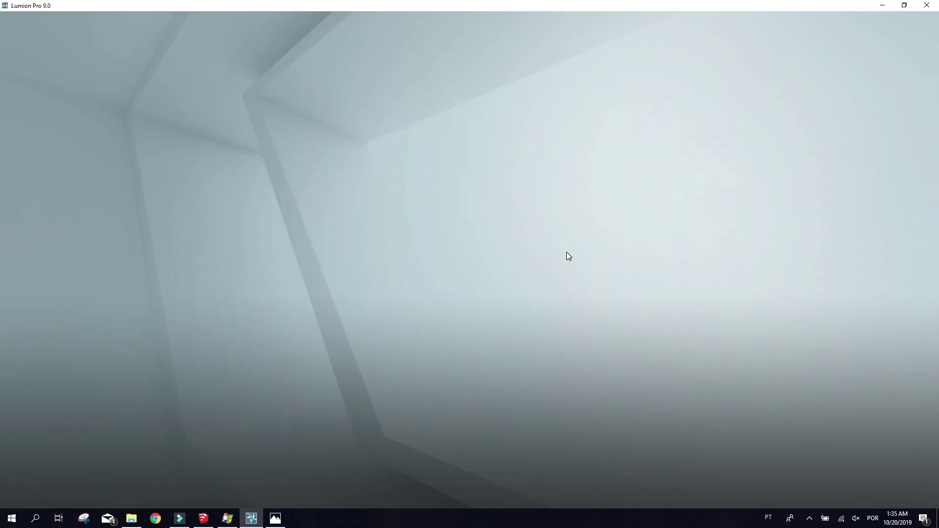